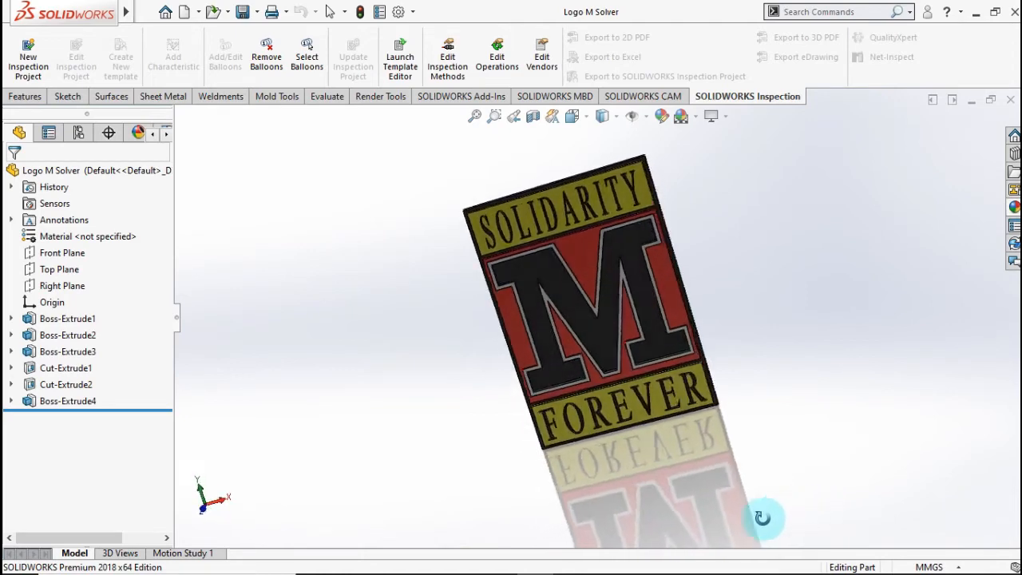
Sketch a center rectangle about 130 mm by 137 mm on the Front Plane, centered on the origin.
{"action": "key", "text": "ctrl+1"}
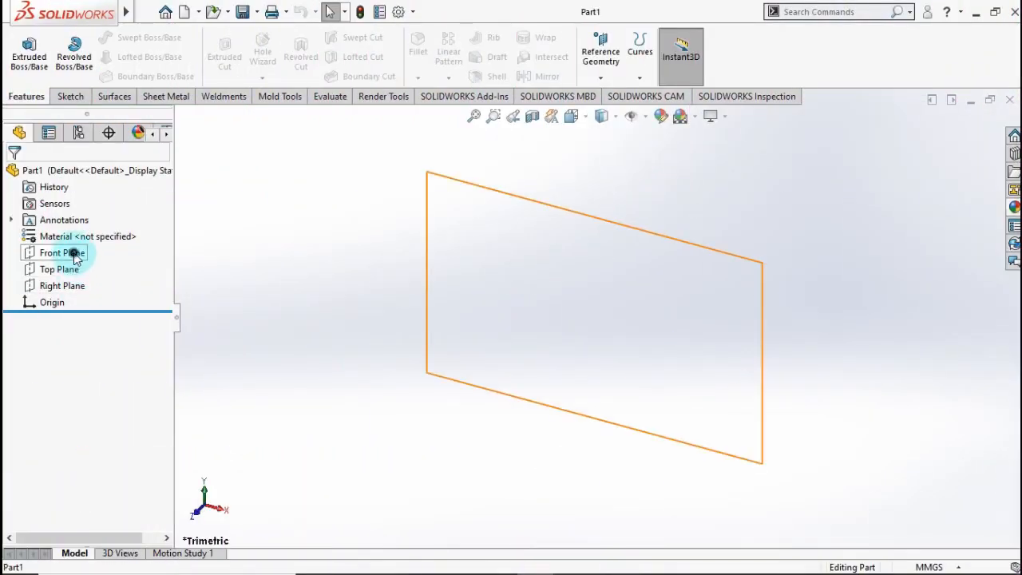
{"action": "left_click", "coordinate": [70, 252]}
{"action": "left_click", "coordinate": [85, 230]}
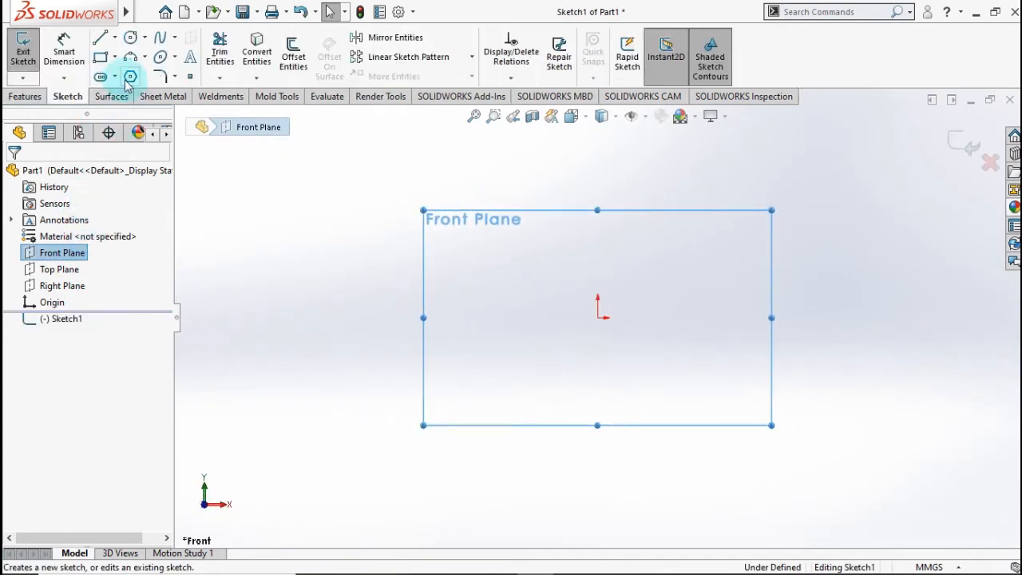
{"action": "left_click", "coordinate": [116, 57]}
{"action": "left_click", "coordinate": [142, 92]}
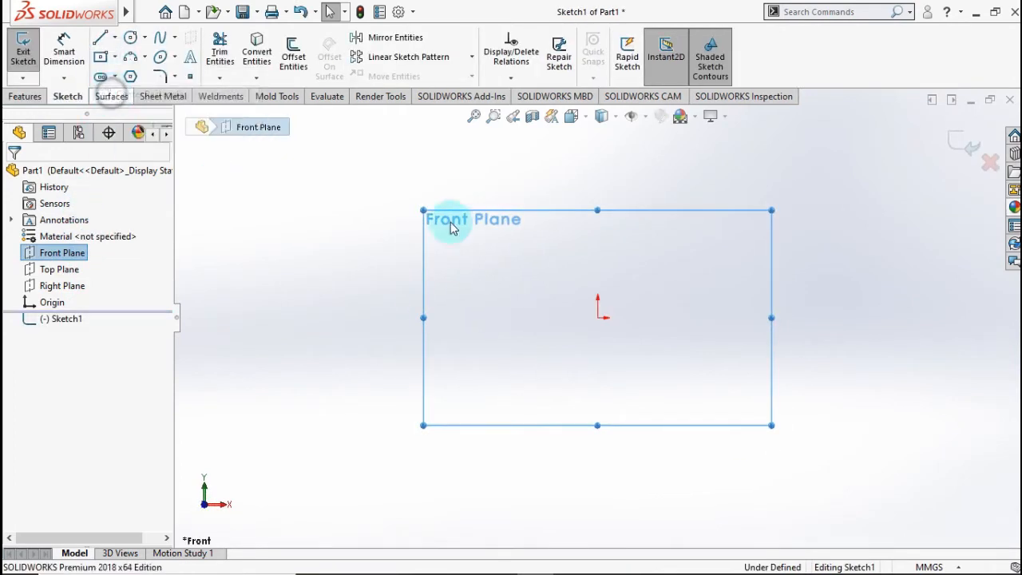
{"action": "left_click", "coordinate": [598, 318]}
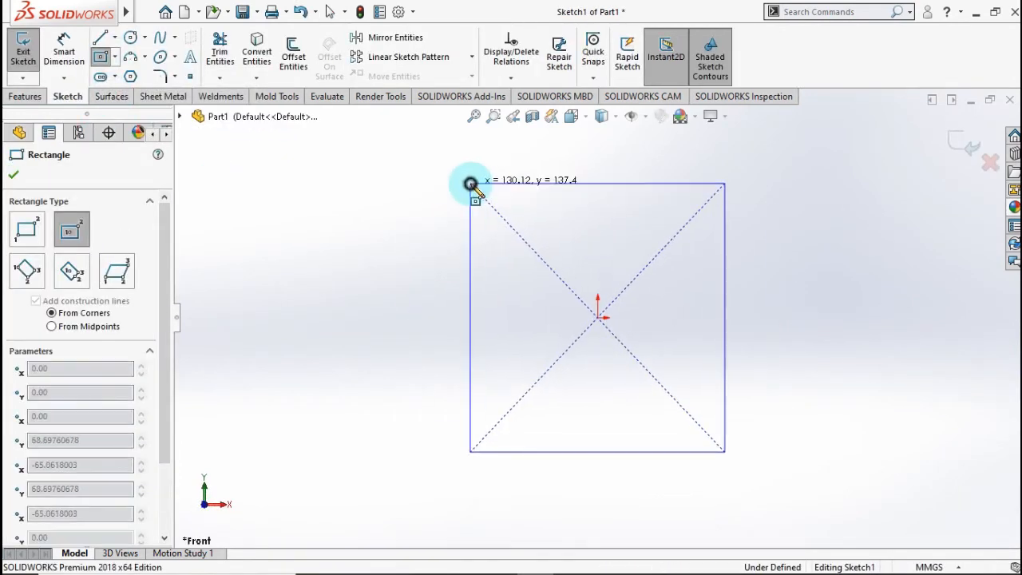
{"action": "left_click", "coordinate": [470, 183]}
Dimension the rectangle to 50 mm wide and 70 mm high.
{"action": "left_click", "coordinate": [64, 49]}
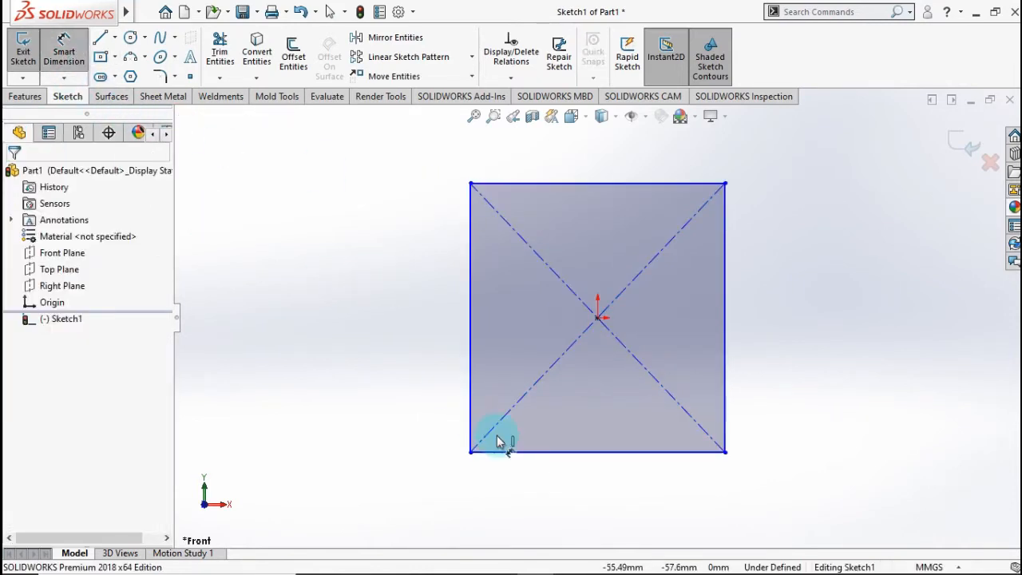
{"action": "left_click", "coordinate": [544, 459]}
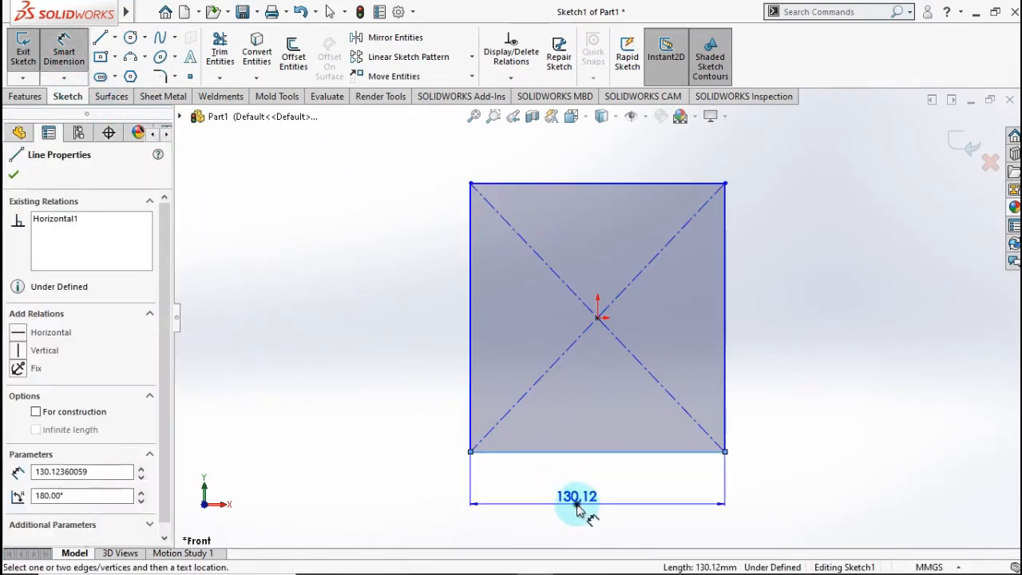
{"action": "left_click", "coordinate": [578, 509]}
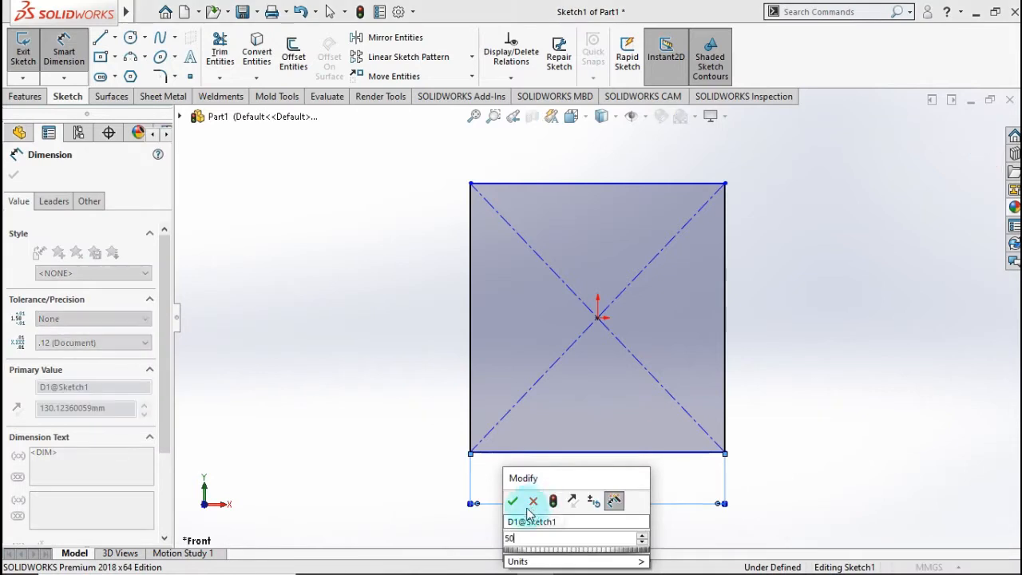
{"action": "type", "text": "50"}
{"action": "left_click", "coordinate": [517, 498]}
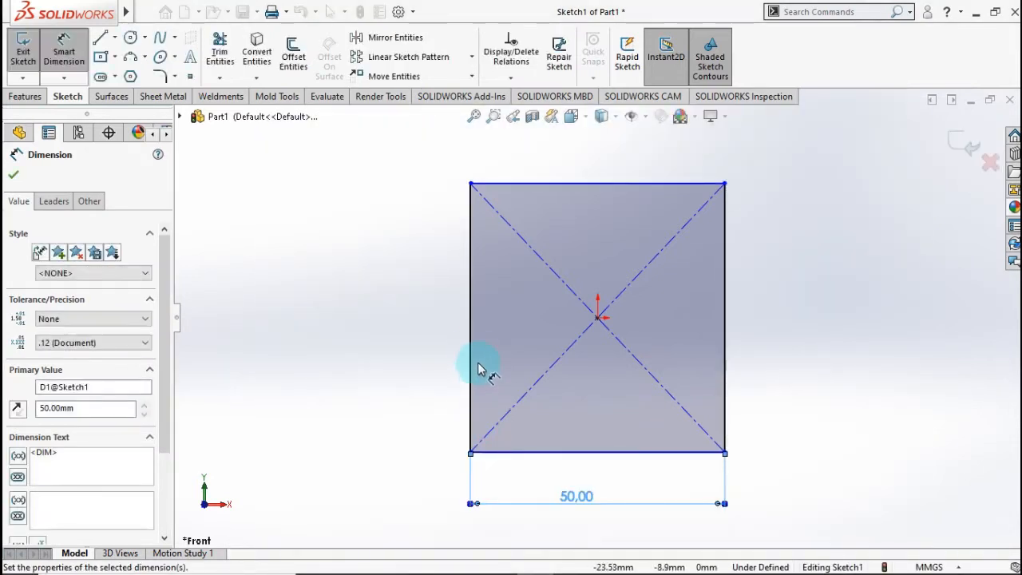
{"action": "left_click", "coordinate": [473, 350]}
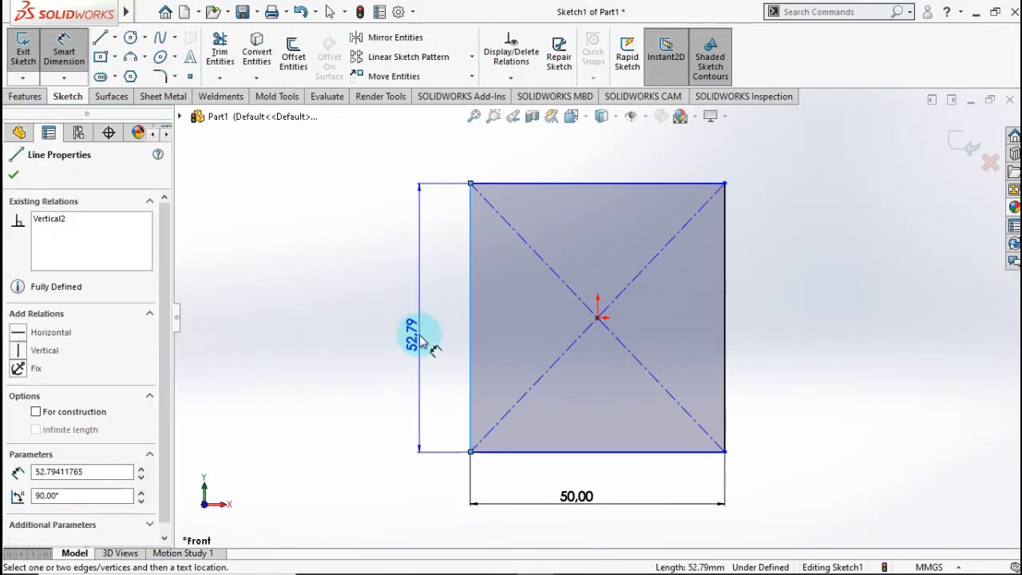
{"action": "left_click", "coordinate": [421, 341]}
{"action": "type", "text": "70"}
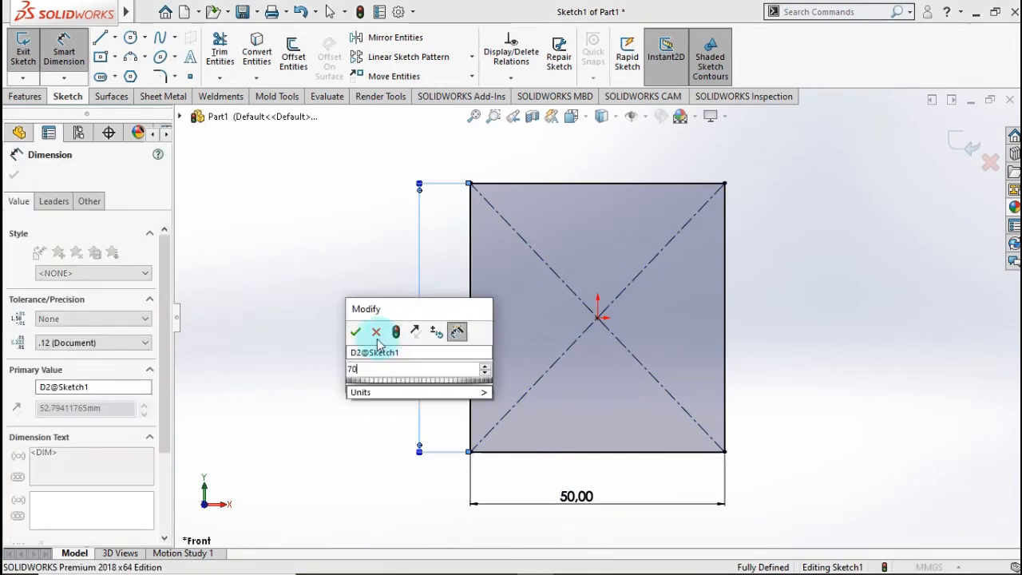
{"action": "left_click", "coordinate": [356, 332]}
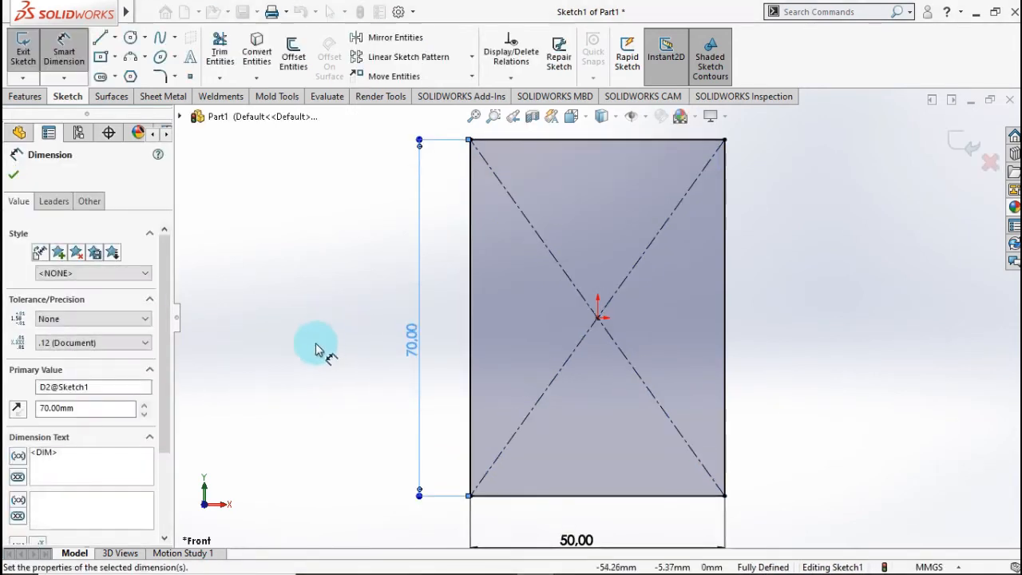
Extrude the rectangle as a blind boss 2 mm thick.
{"action": "left_click", "coordinate": [25, 97]}
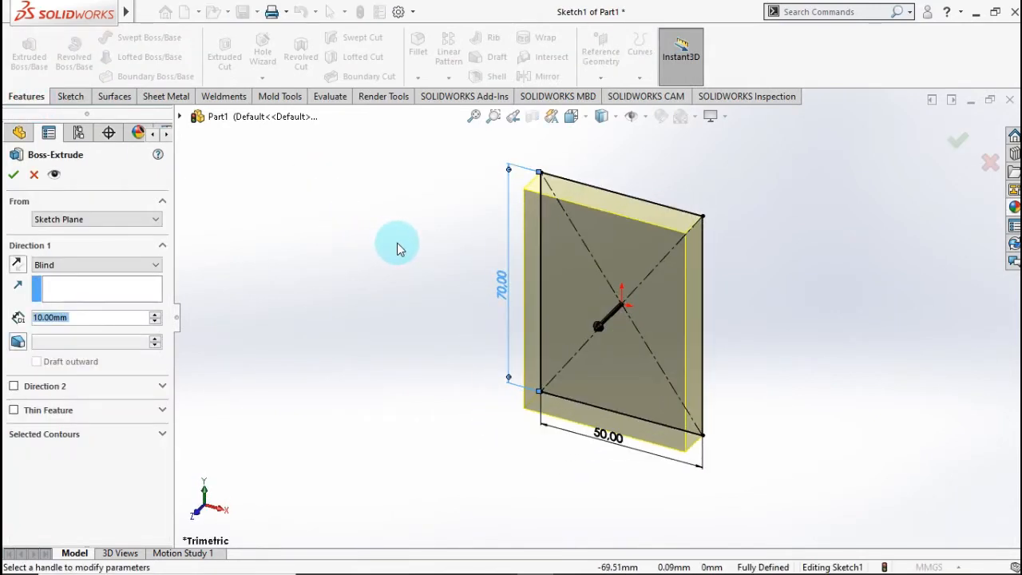
{"action": "type", "text": "2"}
{"action": "key", "text": "Return"}
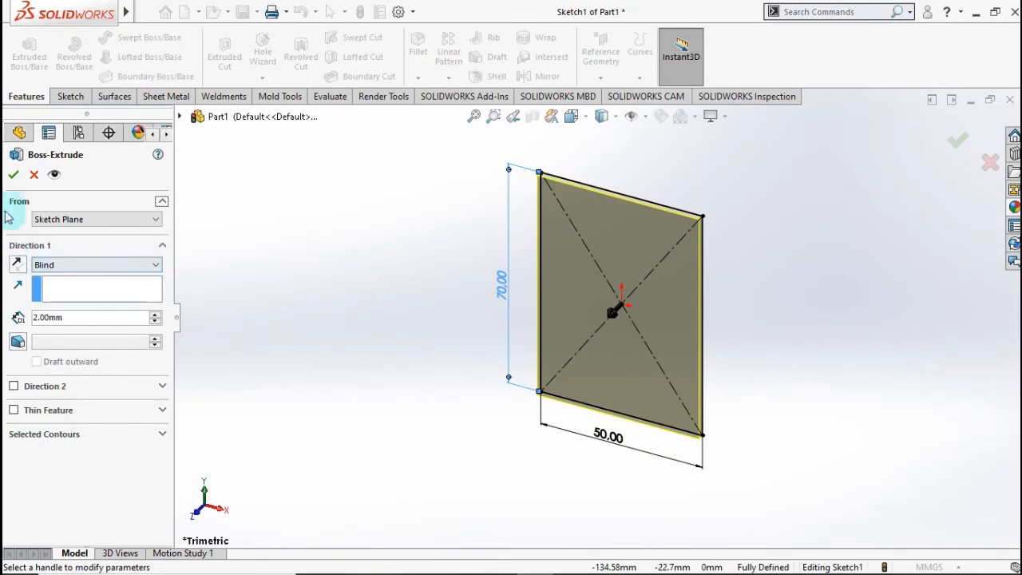
{"action": "left_click", "coordinate": [12, 176]}
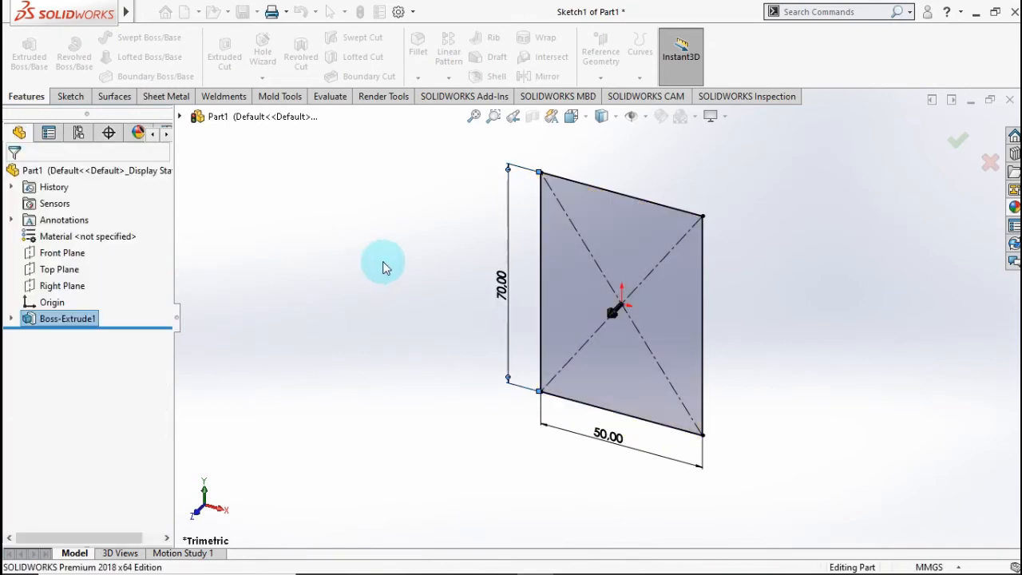
{"action": "left_click", "coordinate": [383, 267]}
Start a sketch on the plate's front face and draw a vertical centerline from the origin up toward the upper edge.
{"action": "scroll", "coordinate": [383, 268], "scroll_direction": "down", "scroll_amount": 2}
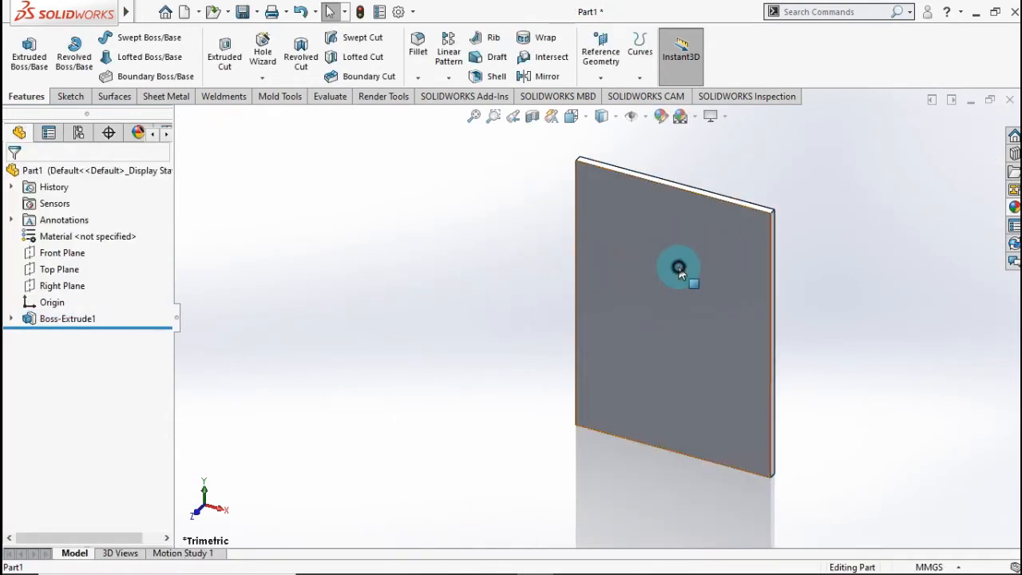
{"action": "left_click", "coordinate": [678, 269]}
{"action": "left_click", "coordinate": [745, 223]}
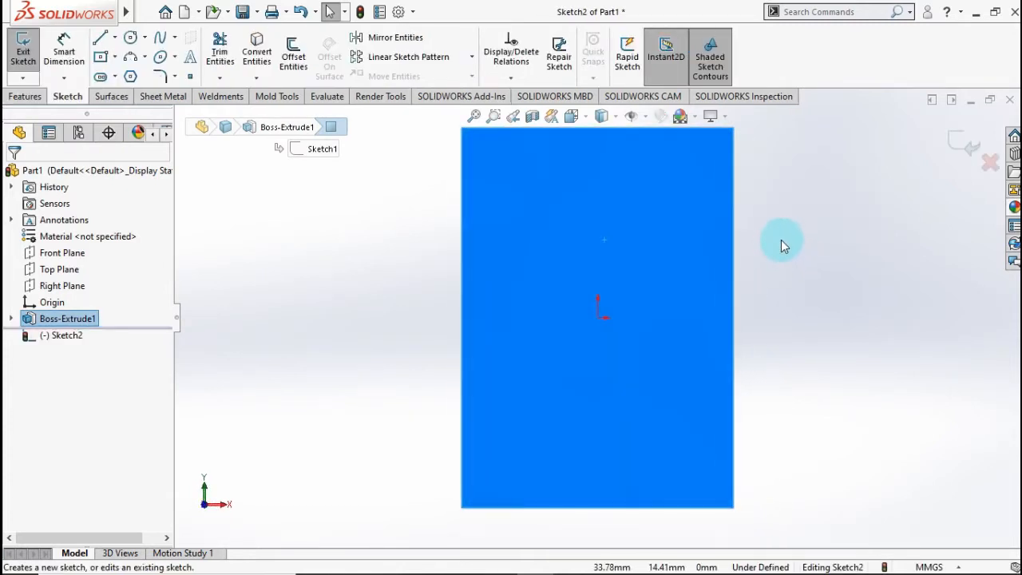
{"action": "left_click", "coordinate": [114, 38]}
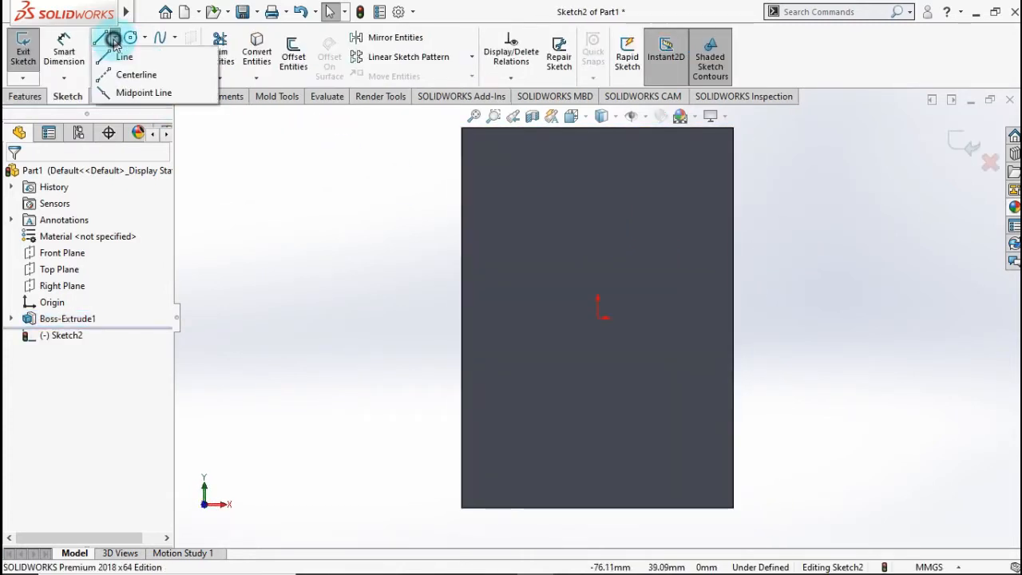
{"action": "left_click", "coordinate": [134, 75]}
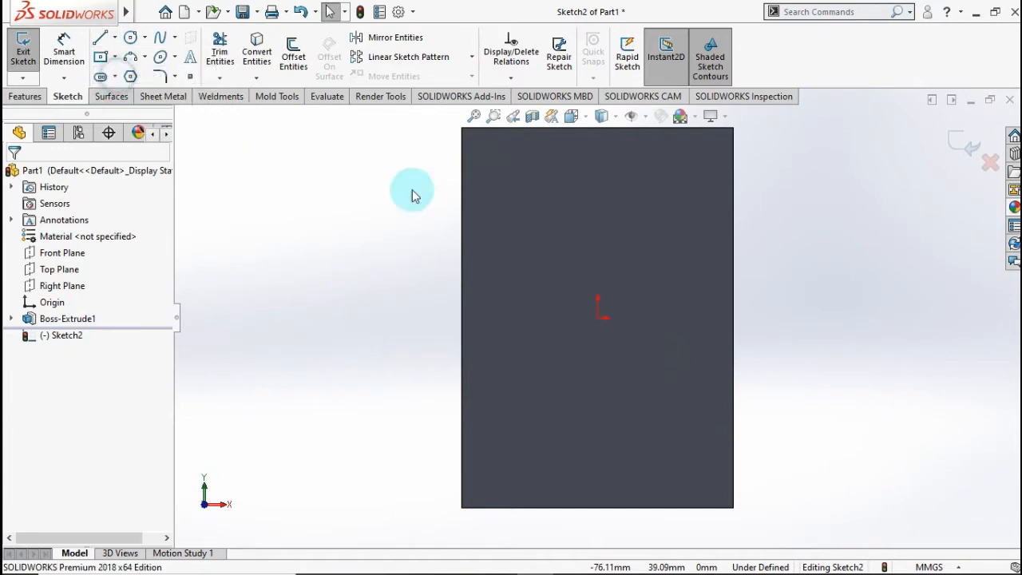
{"action": "left_click", "coordinate": [598, 317]}
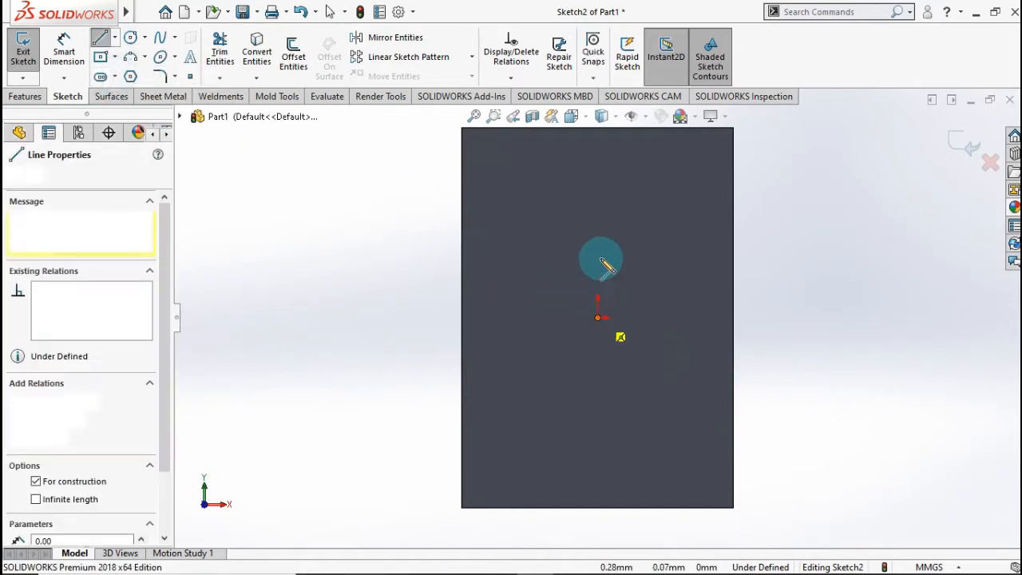
{"action": "left_click", "coordinate": [598, 167]}
{"action": "double_click", "coordinate": [616, 194]}
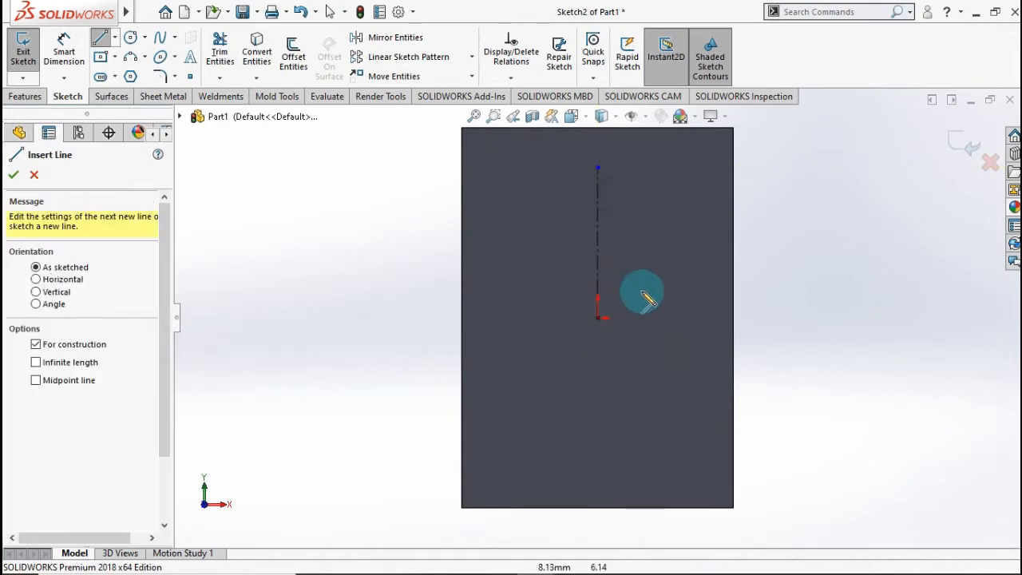
Draw a centerline about 31 mm long from the origin past the plate's right edge and constrain it horizontal.
{"action": "left_click", "coordinate": [597, 319]}
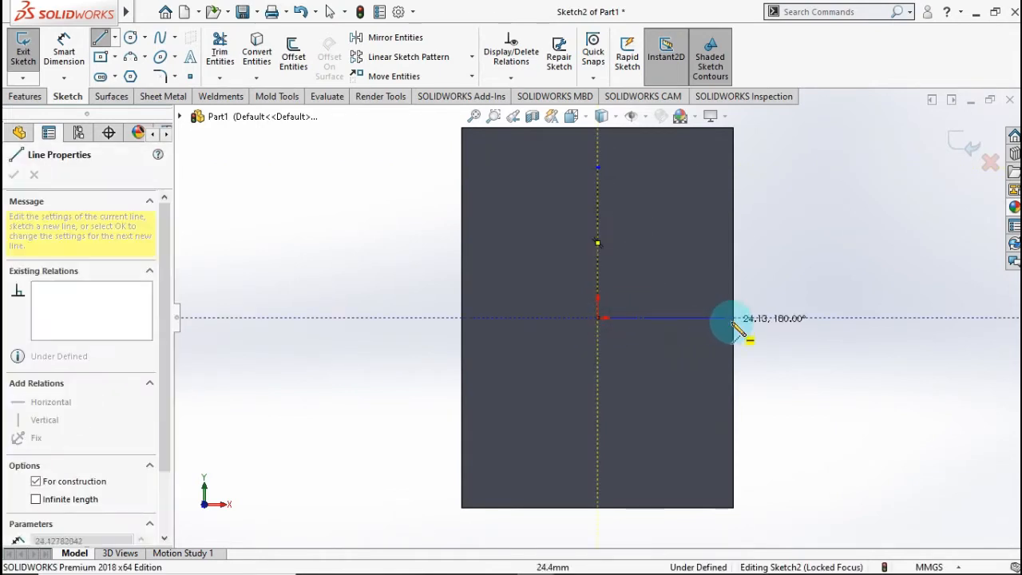
{"action": "double_click", "coordinate": [768, 352]}
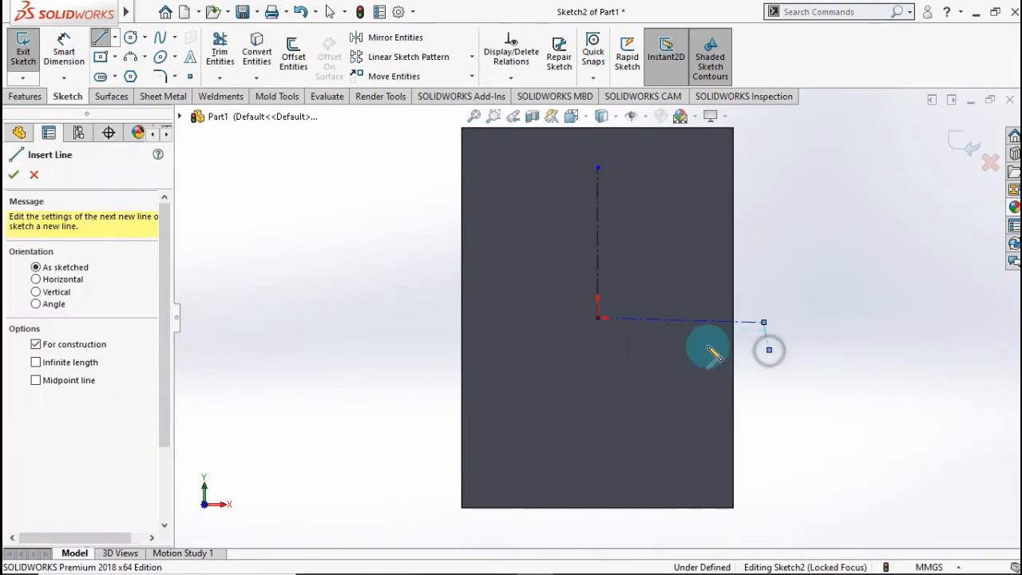
{"action": "key", "text": "Escape"}
{"action": "left_click", "coordinate": [692, 324]}
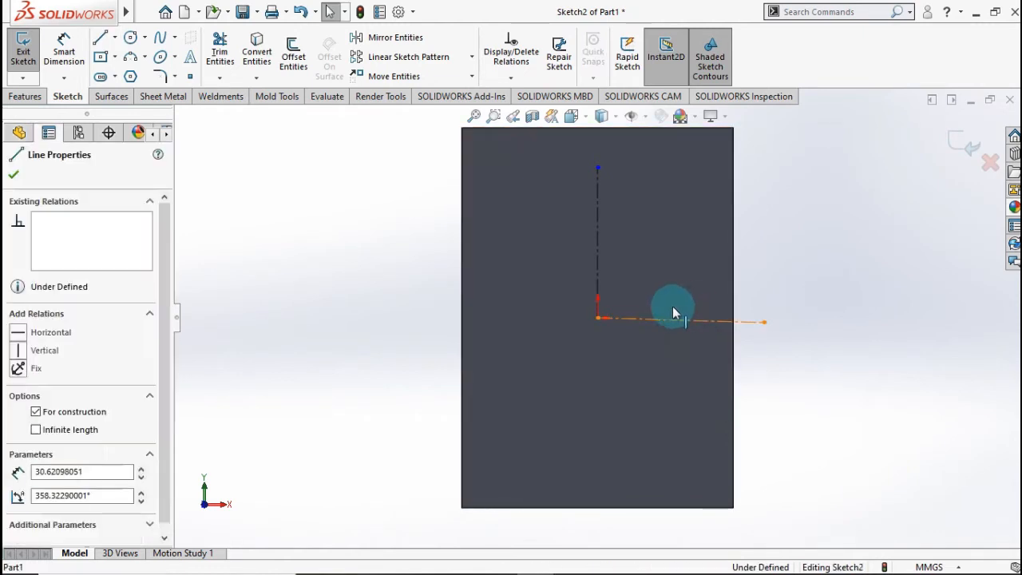
{"action": "right_click", "coordinate": [702, 275]}
{"action": "left_click", "coordinate": [706, 230]}
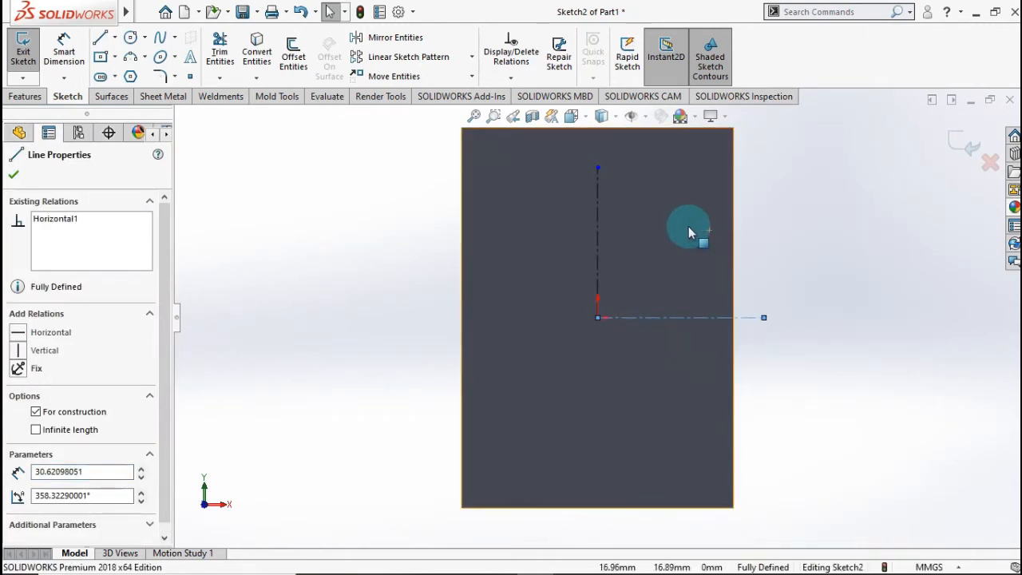
Sketch a wide, low corner rectangle just inside the plate's upper edge, spanning most of its width.
{"action": "middle_click_drag", "start_coordinate": [688, 226], "coordinate": [632, 214]}
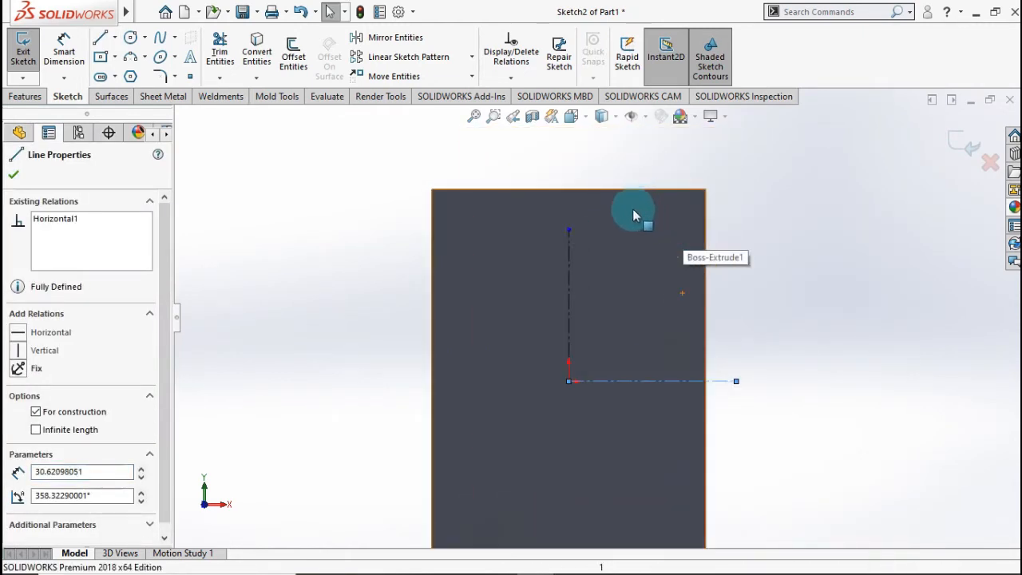
{"action": "left_click", "coordinate": [117, 57]}
{"action": "left_click", "coordinate": [152, 75]}
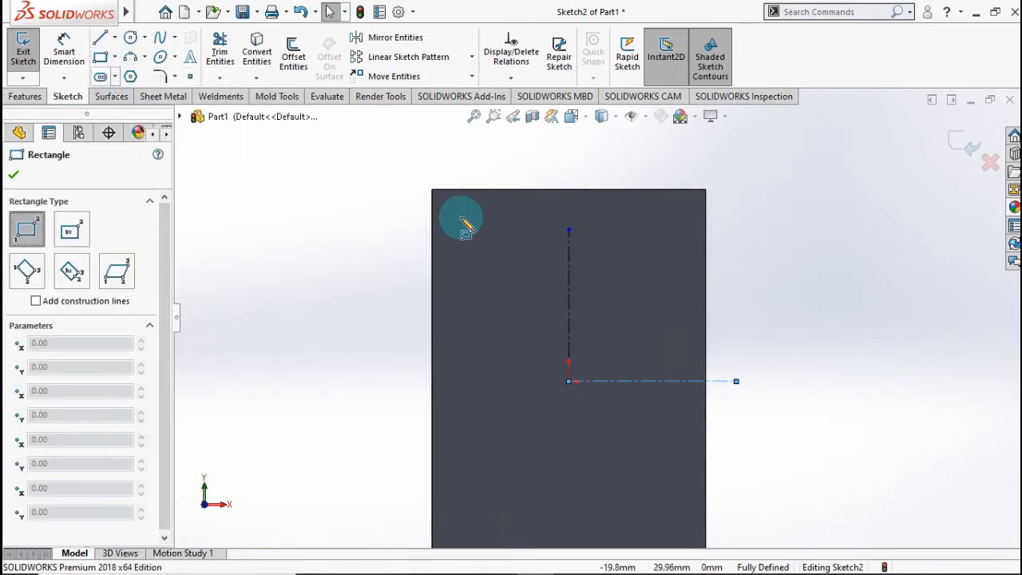
{"action": "left_click", "coordinate": [446, 199]}
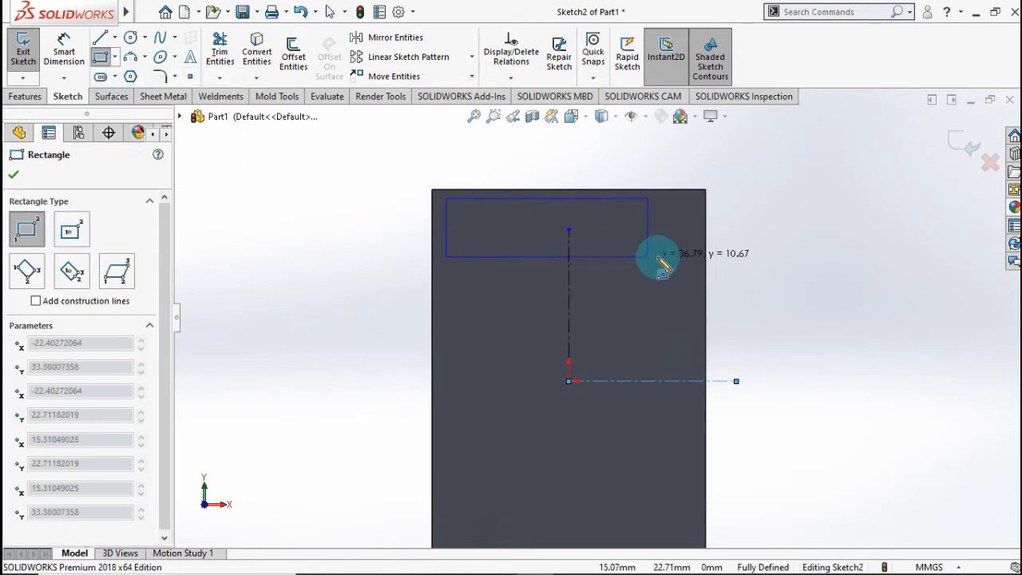
{"action": "left_click", "coordinate": [692, 250]}
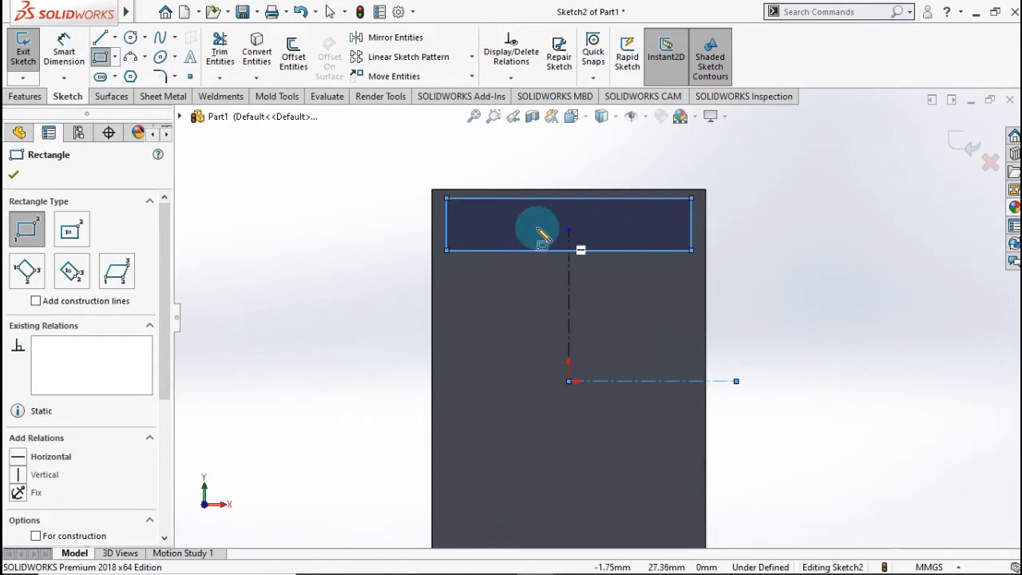
{"action": "key", "text": "Escape"}
Dimension the gaps from the rectangle to the plate's left and upper edges at 1 mm each.
{"action": "left_click", "coordinate": [64, 50]}
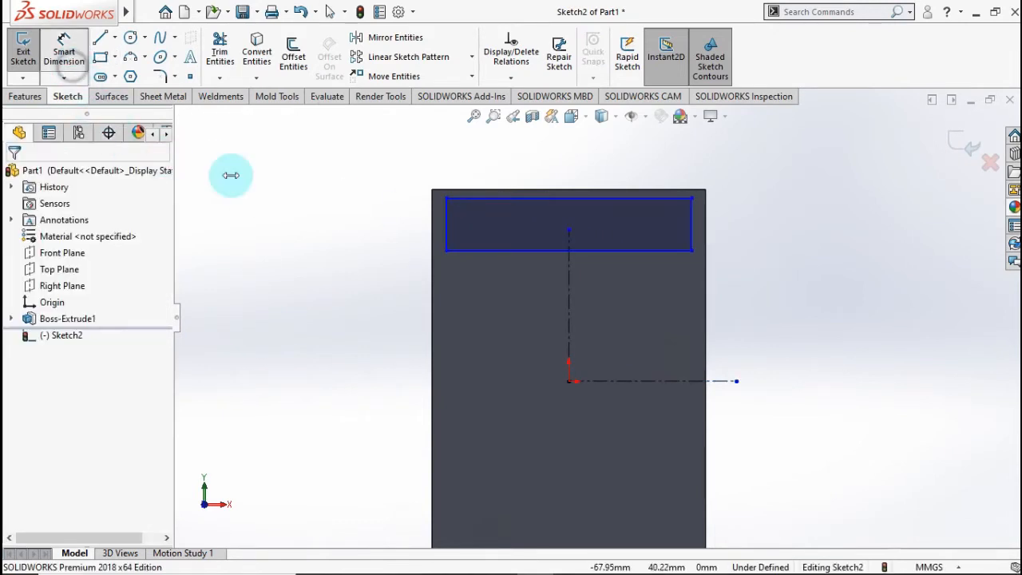
{"action": "left_click", "coordinate": [434, 232]}
{"action": "left_click", "coordinate": [445, 226]}
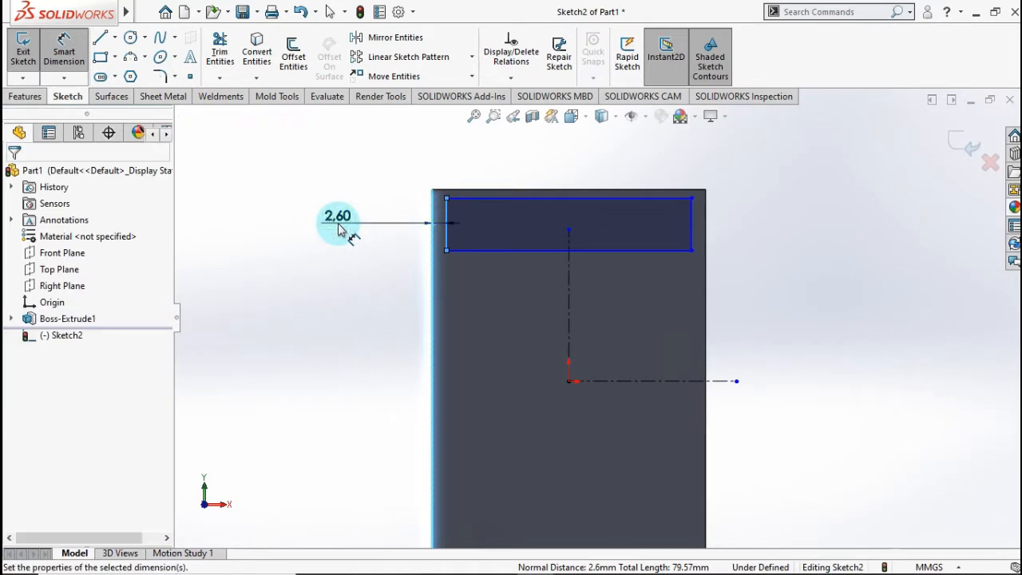
{"action": "left_click", "coordinate": [339, 229]}
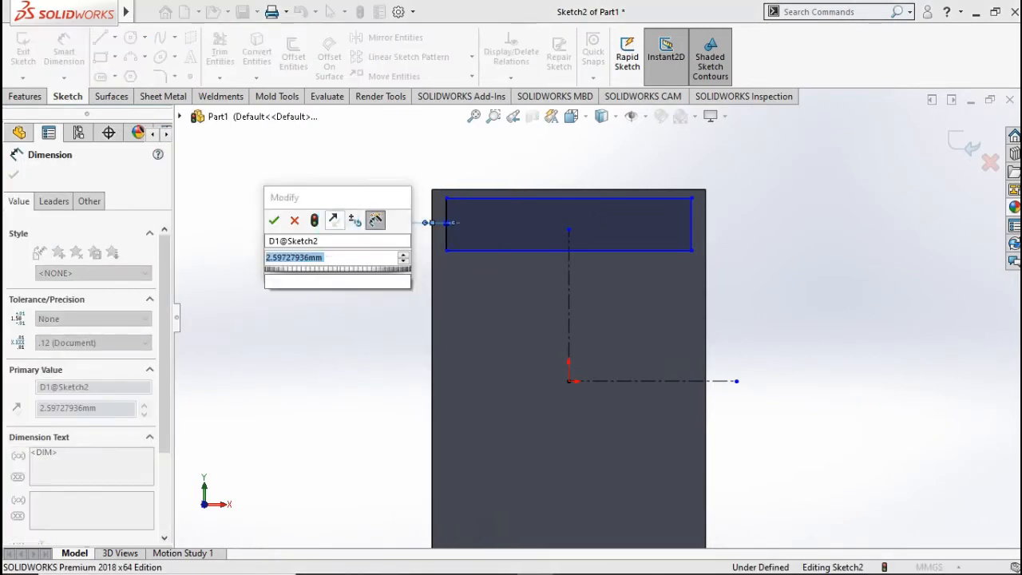
{"action": "type", "text": "1"}
{"action": "left_click", "coordinate": [273, 222]}
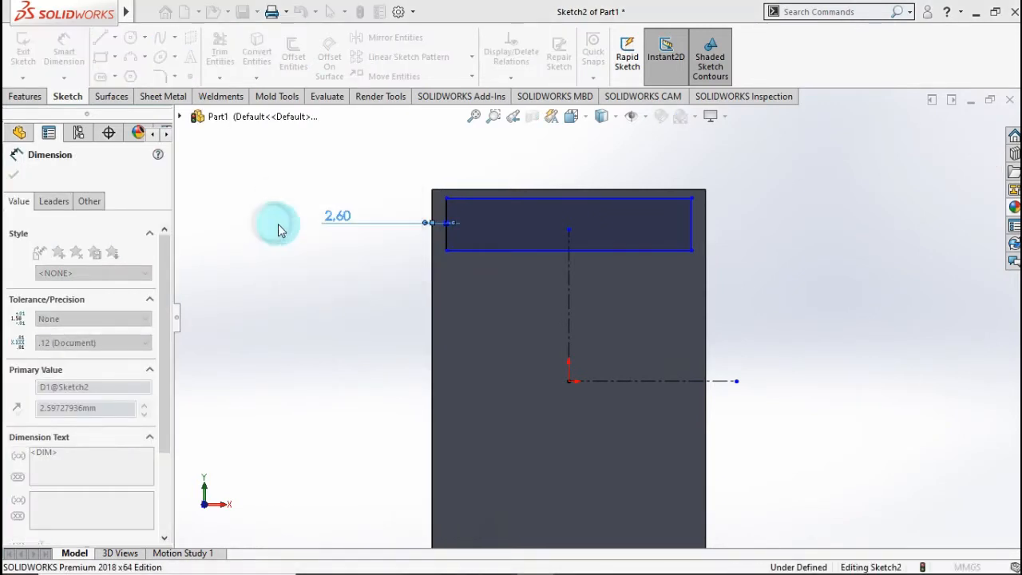
{"action": "left_click", "coordinate": [495, 199]}
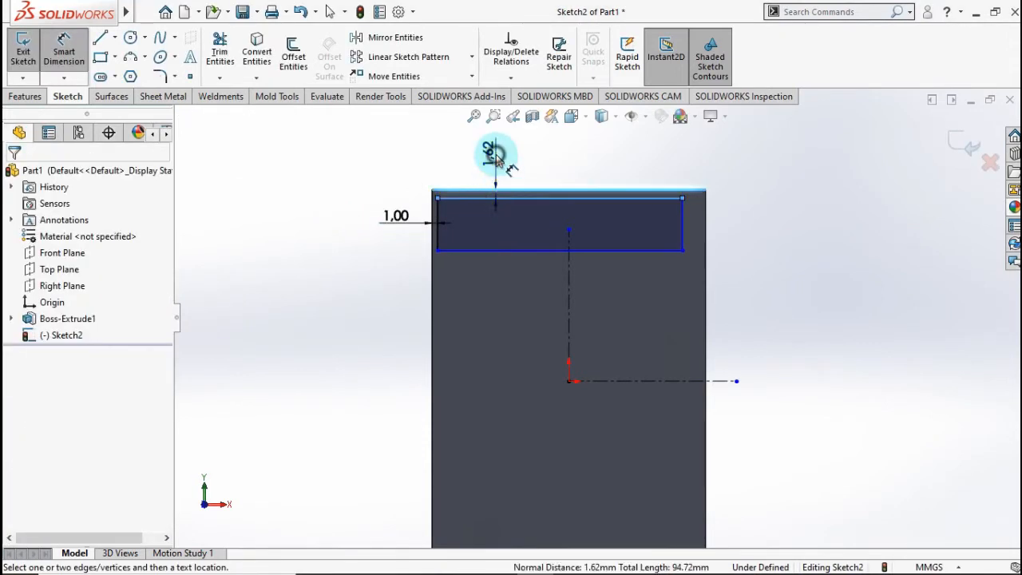
{"action": "left_click", "coordinate": [495, 155]}
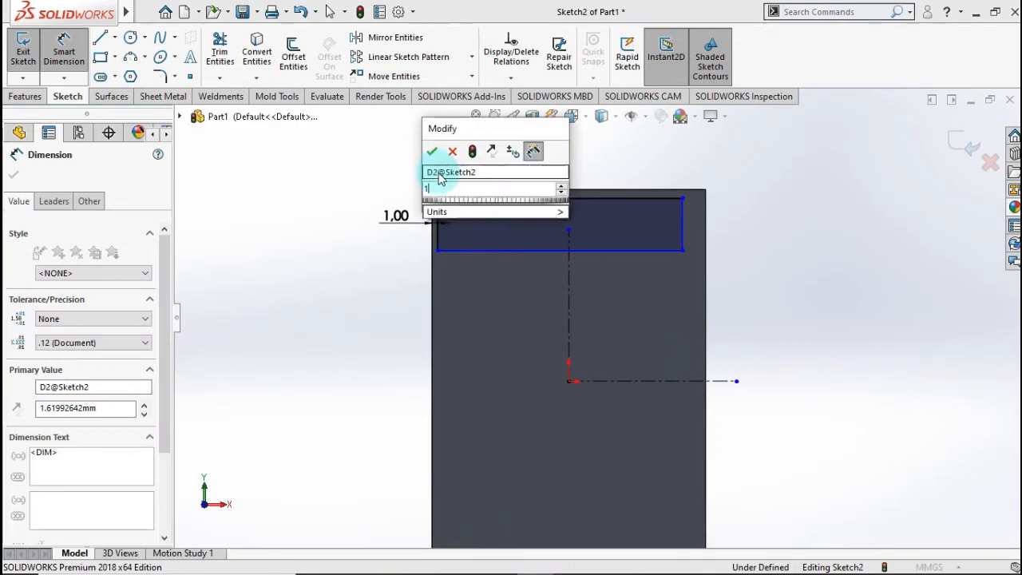
{"action": "left_click", "coordinate": [429, 151]}
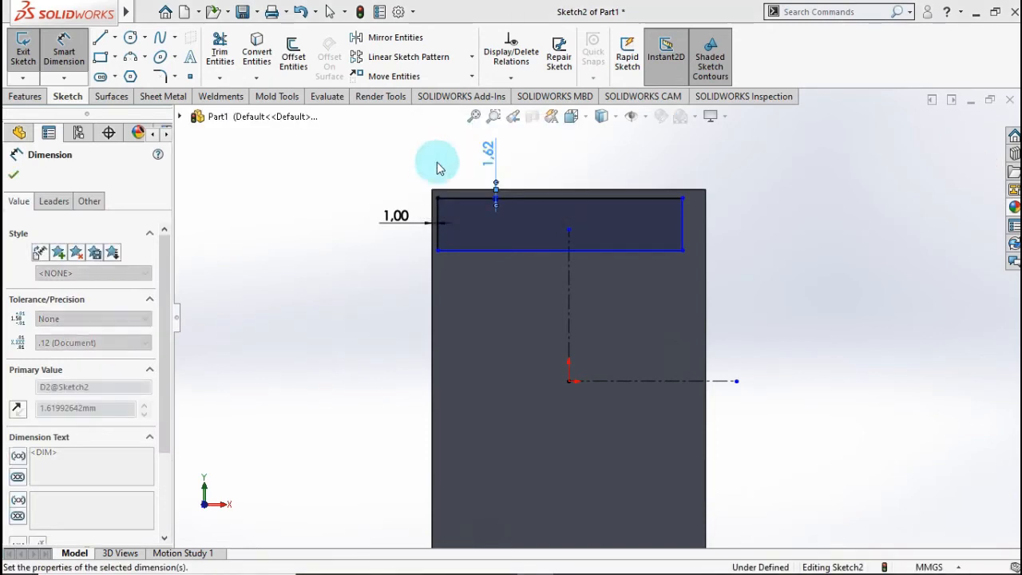
Dimension the height of the upper panel rectangle at 12 mm.
{"action": "left_click", "coordinate": [707, 230]}
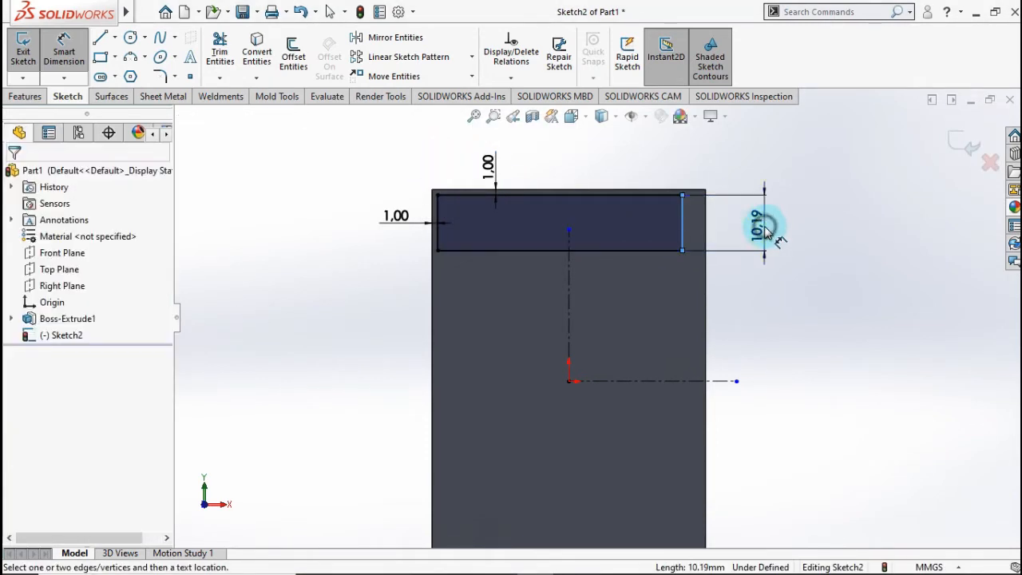
{"action": "left_click", "coordinate": [768, 231]}
{"action": "type", "text": "12"}
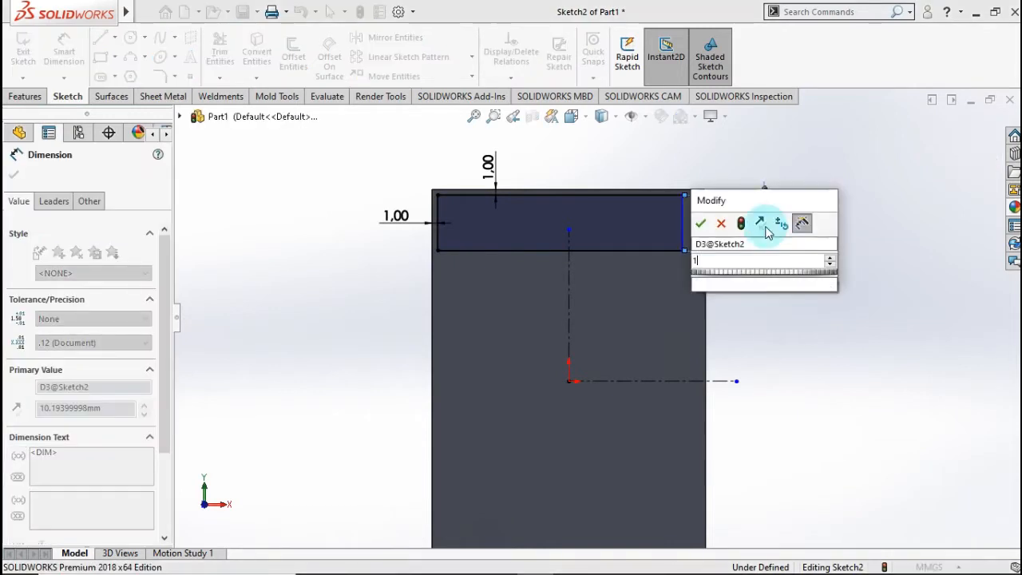
{"action": "left_click", "coordinate": [700, 225]}
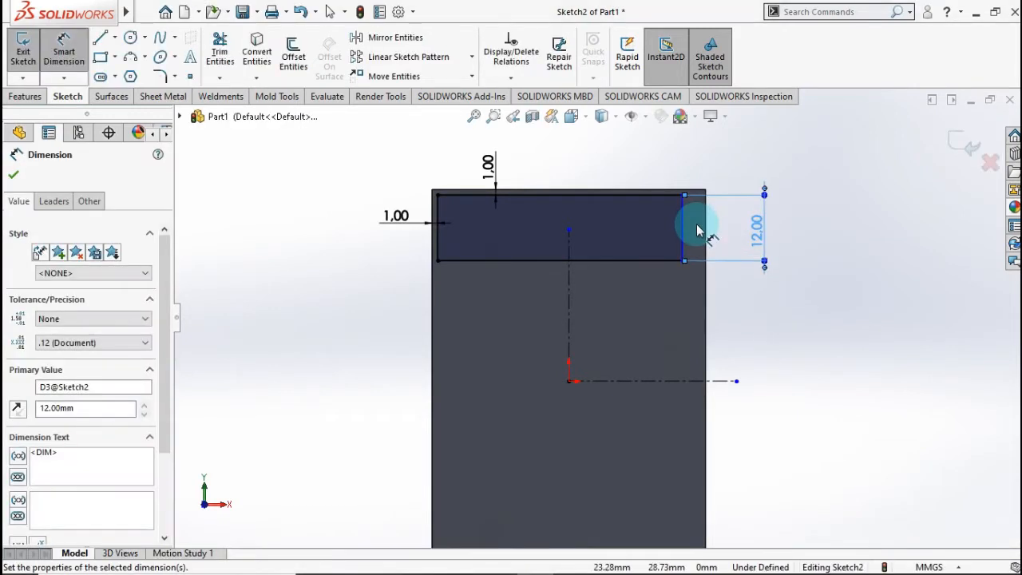
Make the rectangle's two vertical sides symmetric about the vertical centerline, removing the stray point from the selection.
{"action": "left_click", "coordinate": [568, 298]}
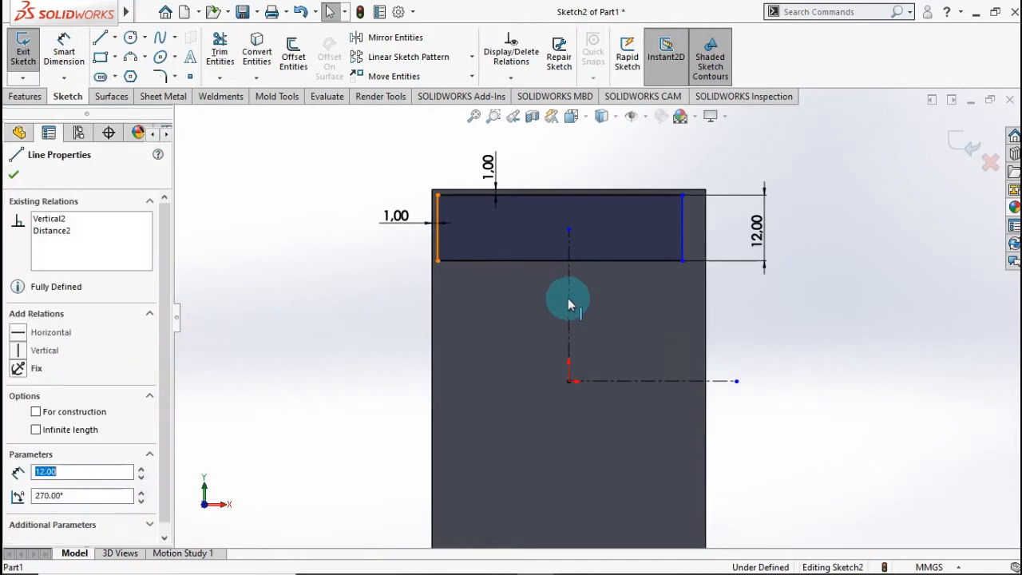
{"action": "left_click", "coordinate": [682, 237], "text": "ctrl"}
{"action": "left_click", "coordinate": [682, 237], "text": "ctrl"}
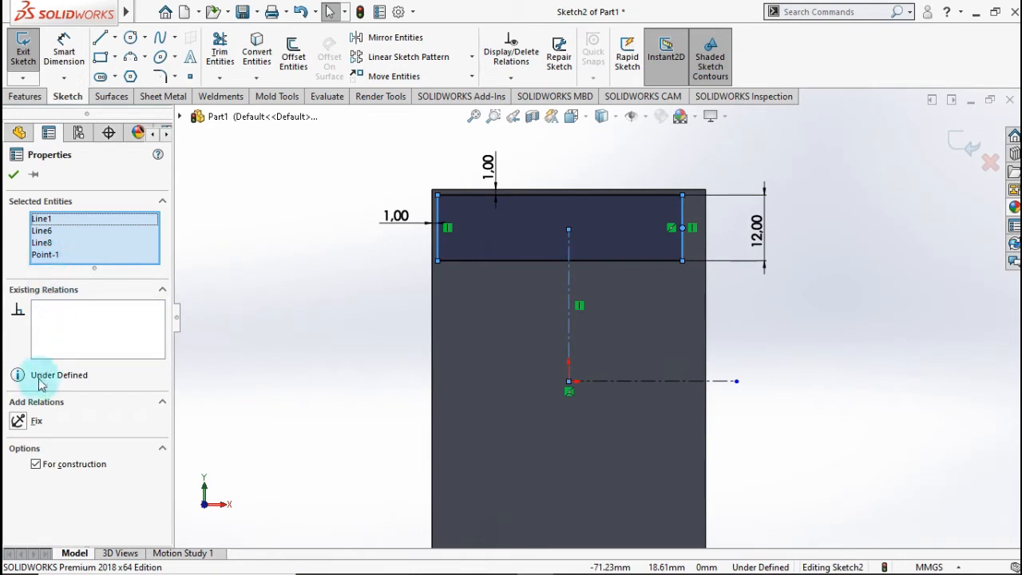
{"action": "right_click", "coordinate": [58, 257]}
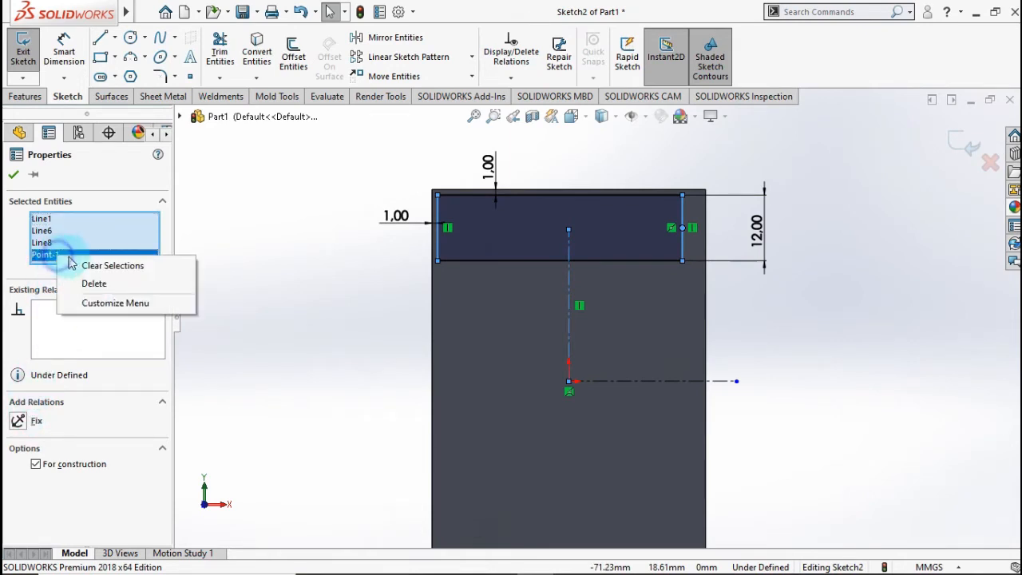
{"action": "left_click", "coordinate": [94, 283]}
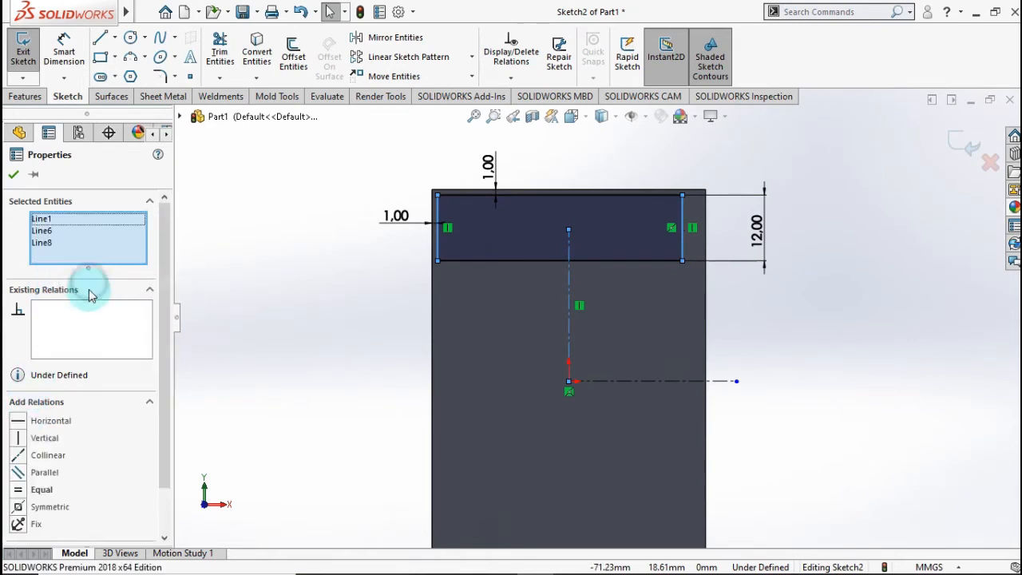
{"action": "left_click", "coordinate": [22, 508]}
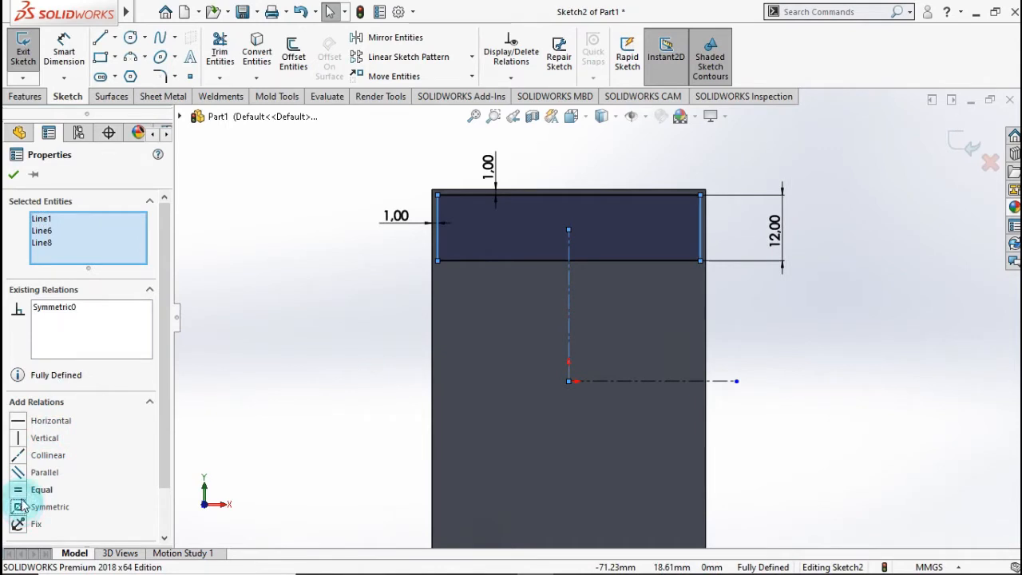
{"action": "left_click", "coordinate": [14, 177]}
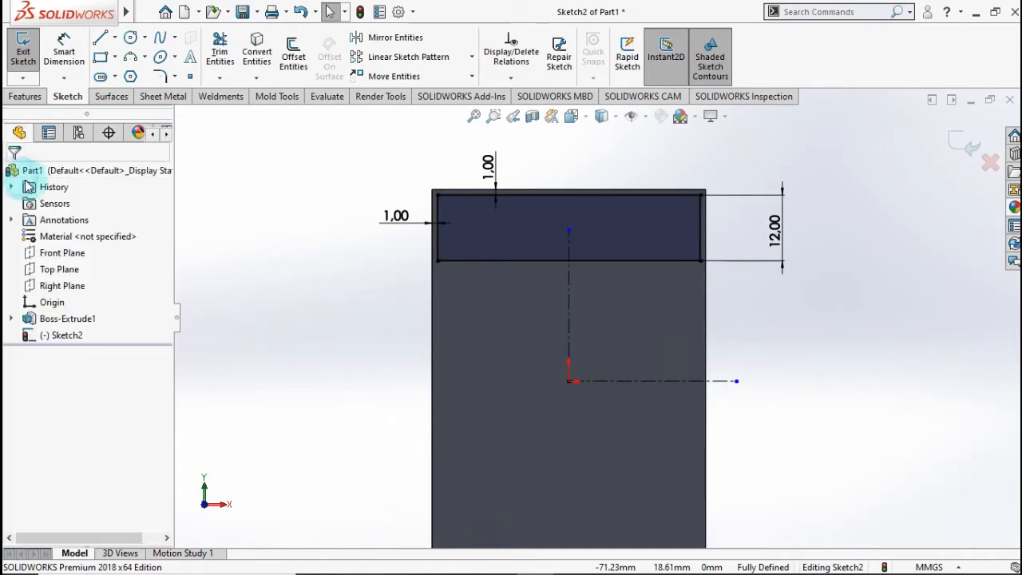
Mirror all four sides of the upper rectangle about the horizontal centerline to create a matching lower rectangle.
{"action": "left_click", "coordinate": [357, 40]}
{"action": "left_click", "coordinate": [441, 219]}
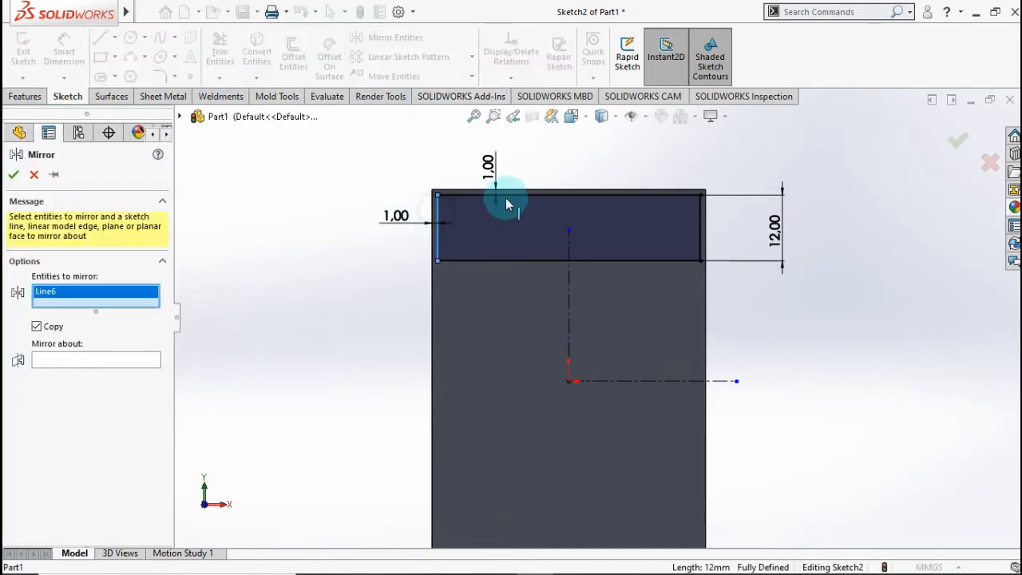
{"action": "left_click", "coordinate": [509, 196]}
{"action": "left_click", "coordinate": [512, 260]}
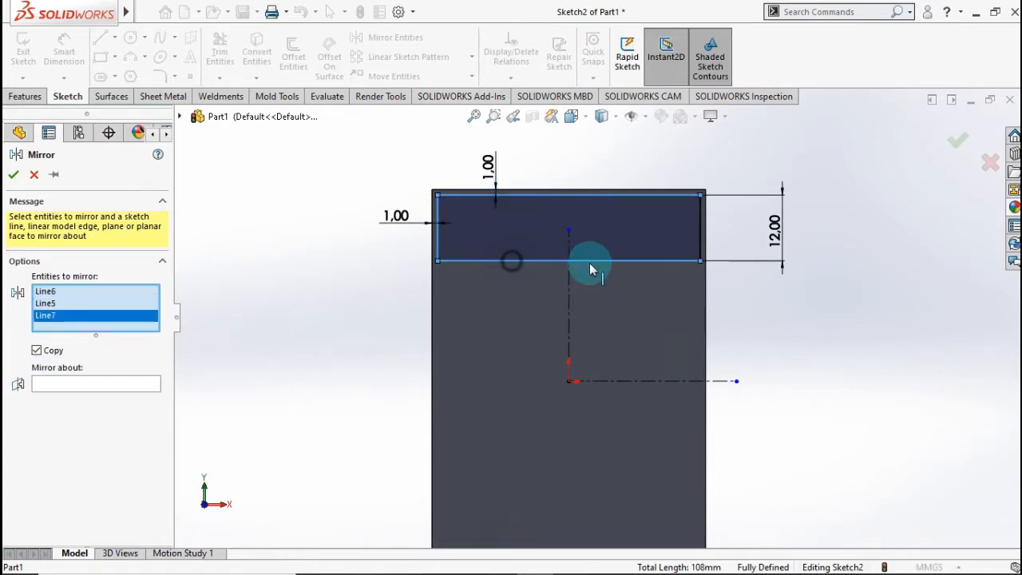
{"action": "left_click", "coordinate": [701, 246]}
{"action": "left_click", "coordinate": [125, 393]}
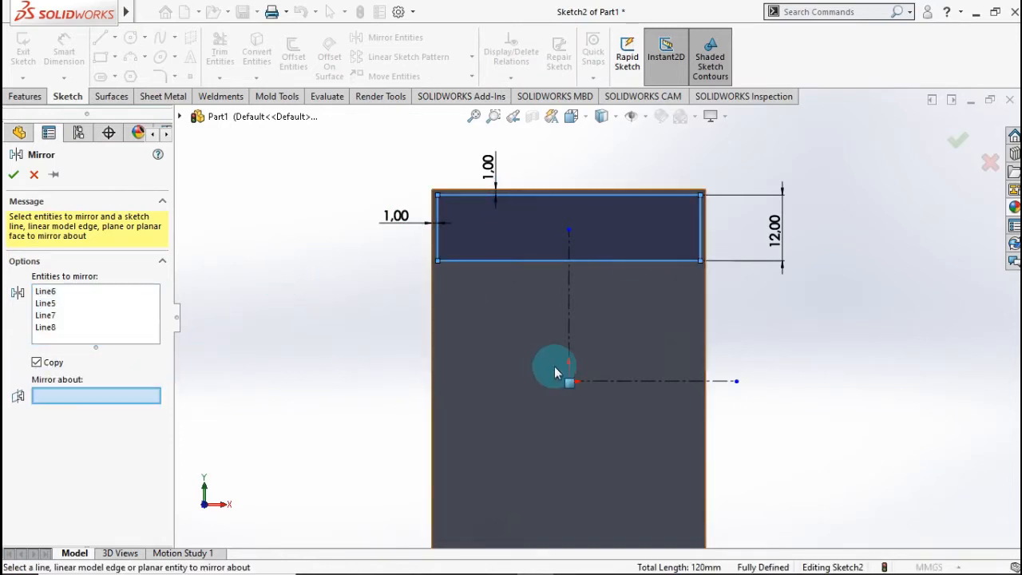
{"action": "left_click", "coordinate": [645, 382]}
{"action": "key", "text": "f"}
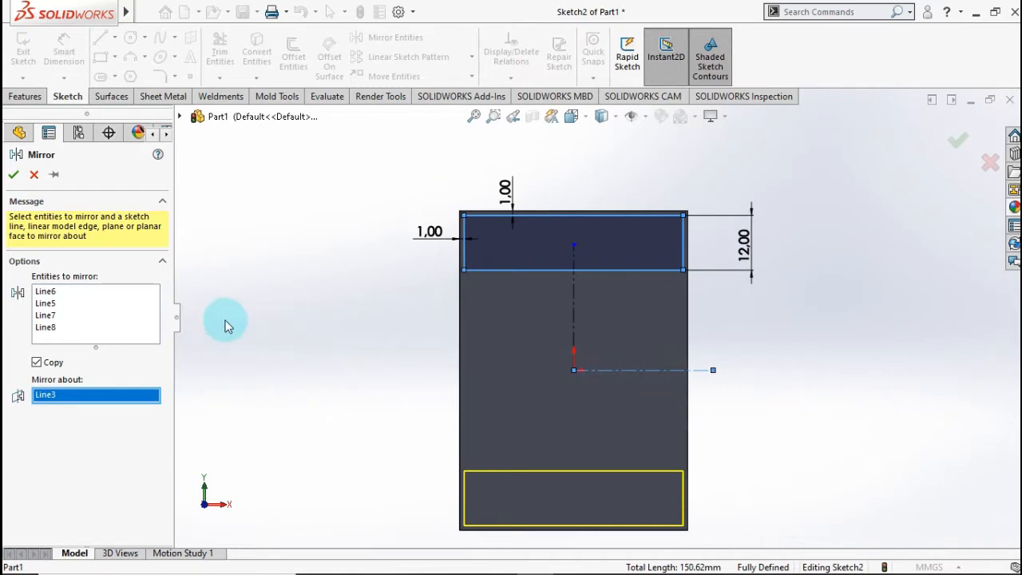
{"action": "left_click", "coordinate": [12, 177]}
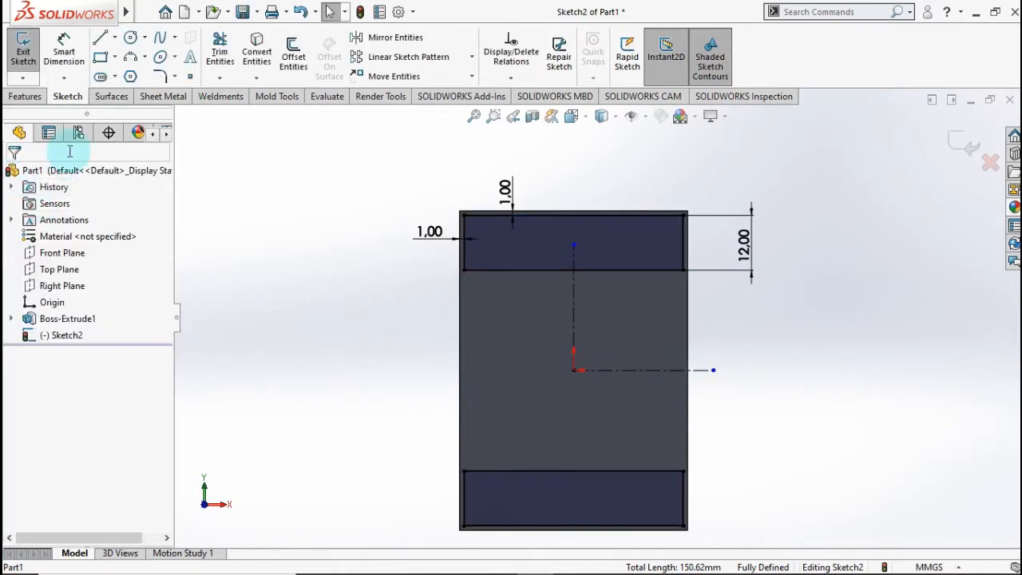
Extrude the upper and lower rectangles 1 mm blind from the plate, merged with the body.
{"action": "left_click", "coordinate": [24, 96]}
{"action": "left_click", "coordinate": [29, 51]}
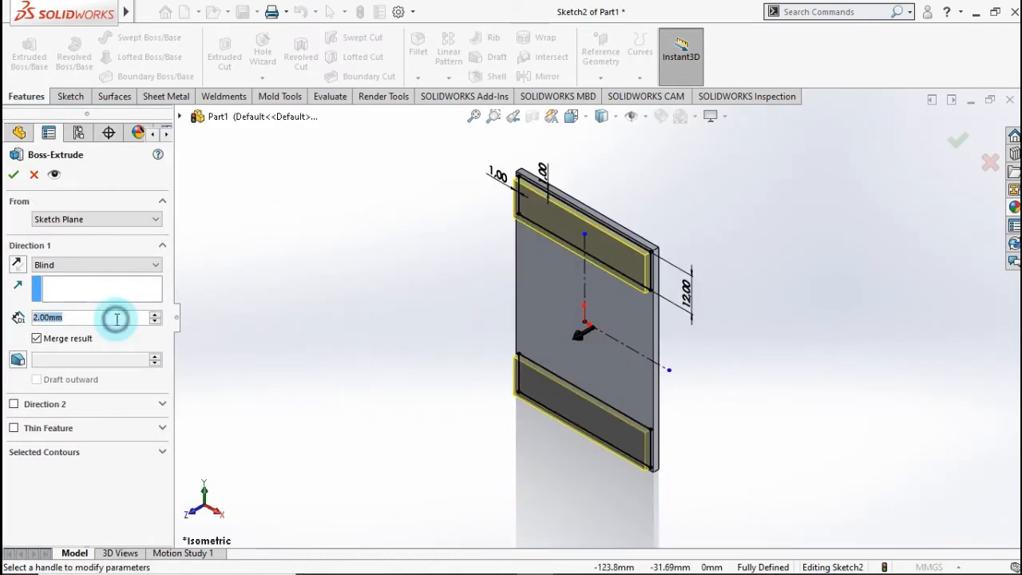
{"action": "type", "text": "1"}
{"action": "left_click", "coordinate": [285, 285]}
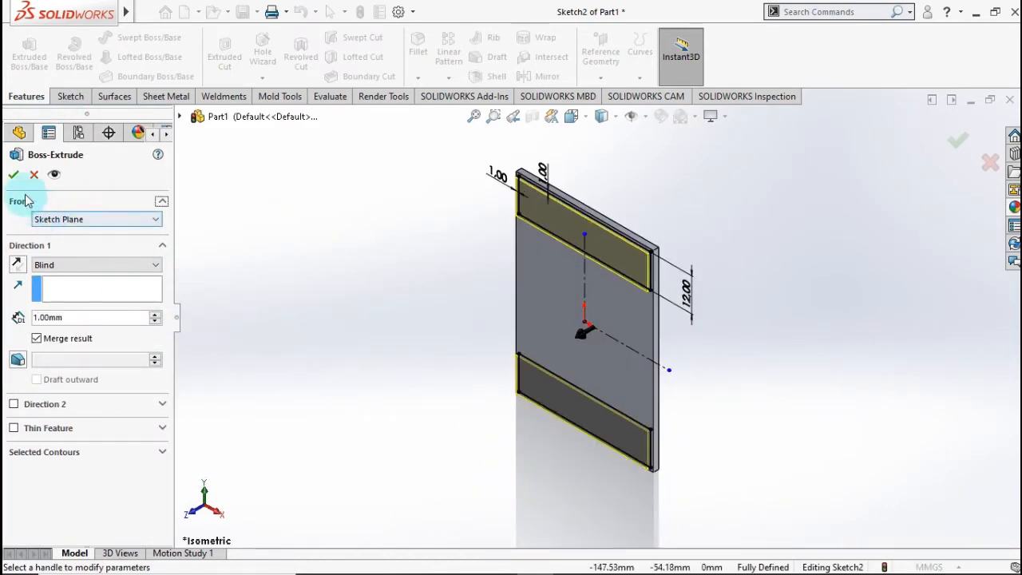
{"action": "left_click", "coordinate": [14, 174]}
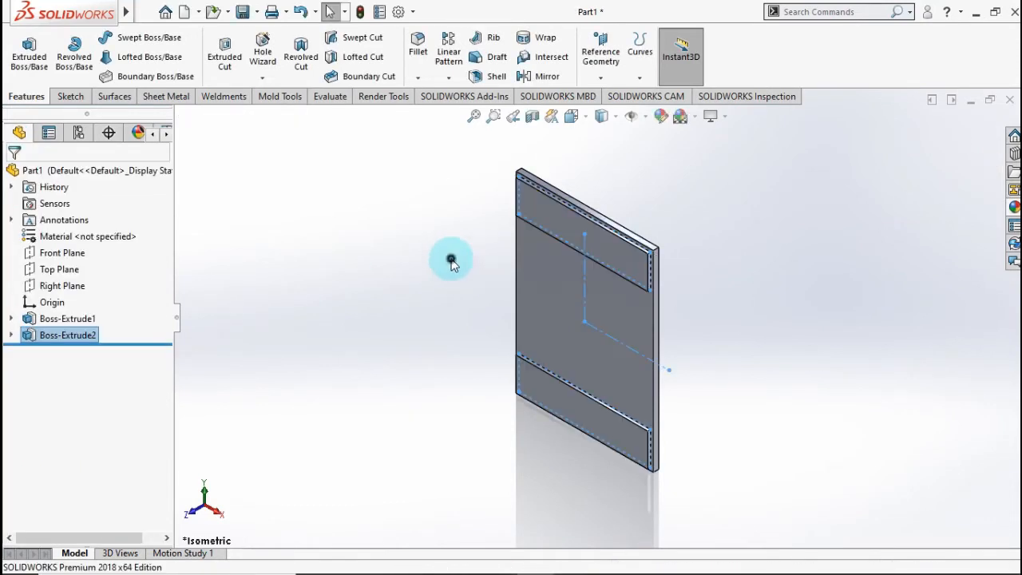
{"action": "left_click", "coordinate": [451, 261]}
Start a sketch on the plate's front face between the raised panels and draw one vertical and one horizontal centerline from the origin.
{"action": "left_click", "coordinate": [605, 302]}
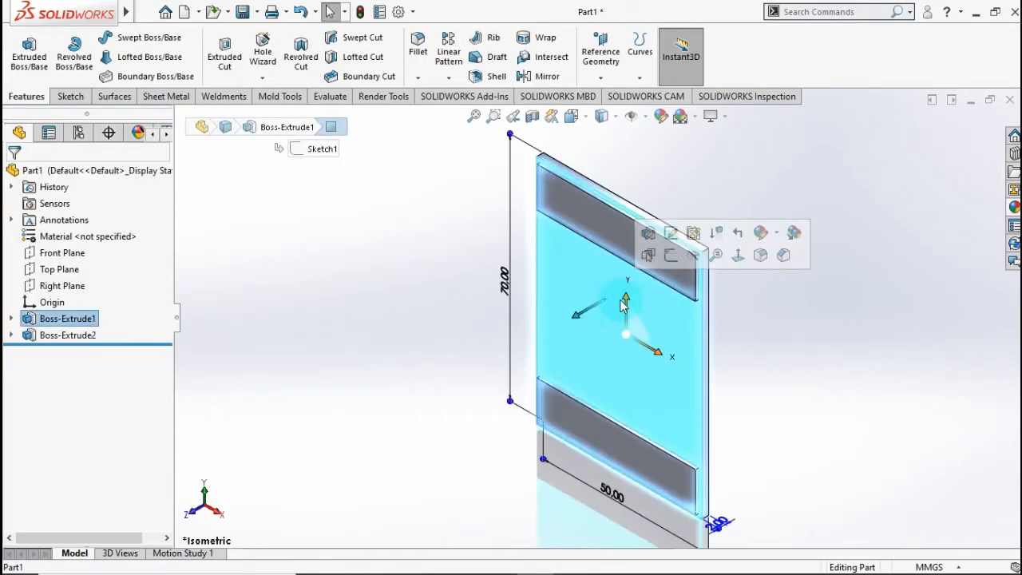
{"action": "left_click", "coordinate": [649, 255]}
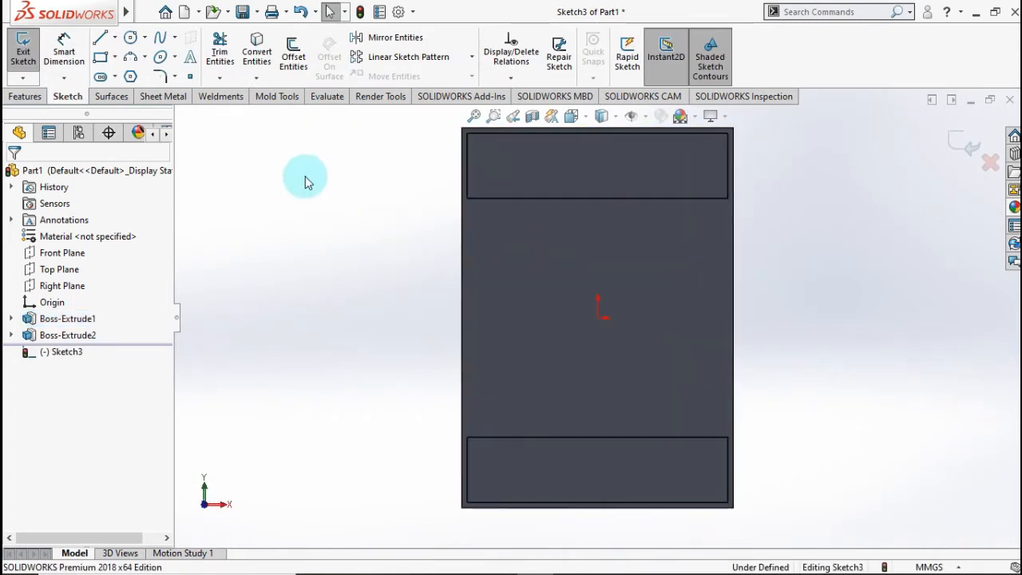
{"action": "left_click", "coordinate": [115, 38]}
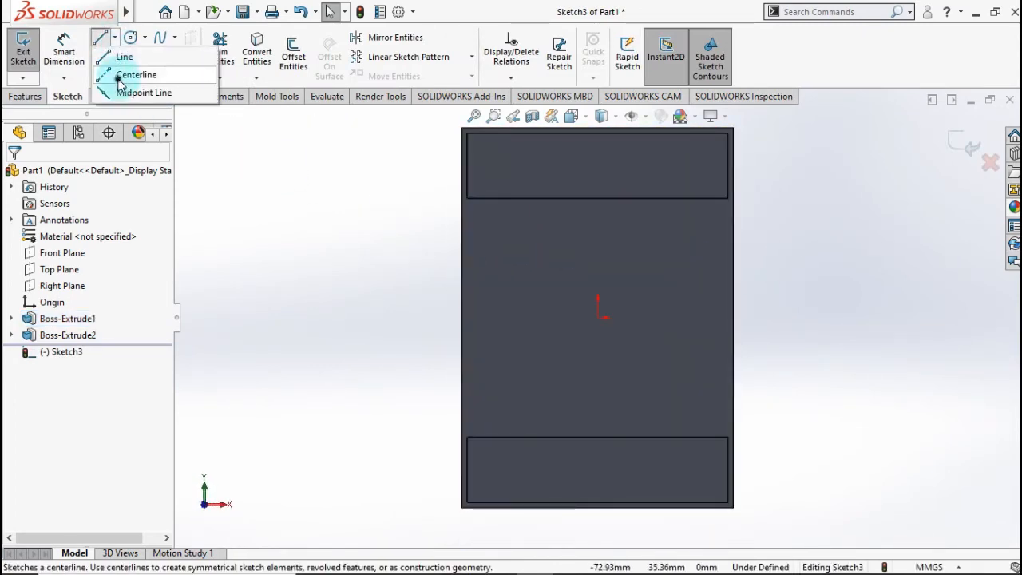
{"action": "left_click", "coordinate": [131, 75]}
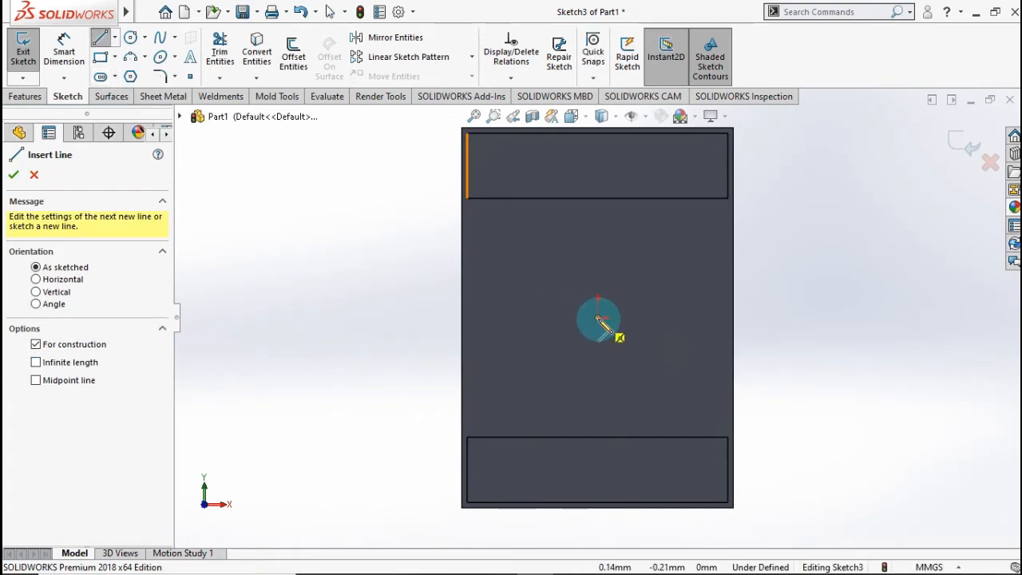
{"action": "left_click", "coordinate": [599, 318]}
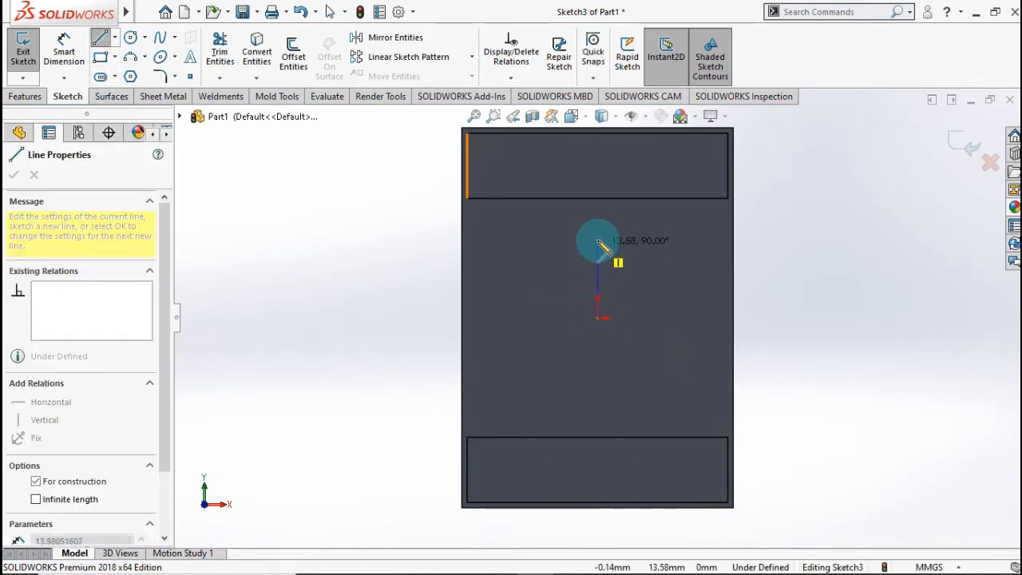
{"action": "double_click", "coordinate": [598, 224]}
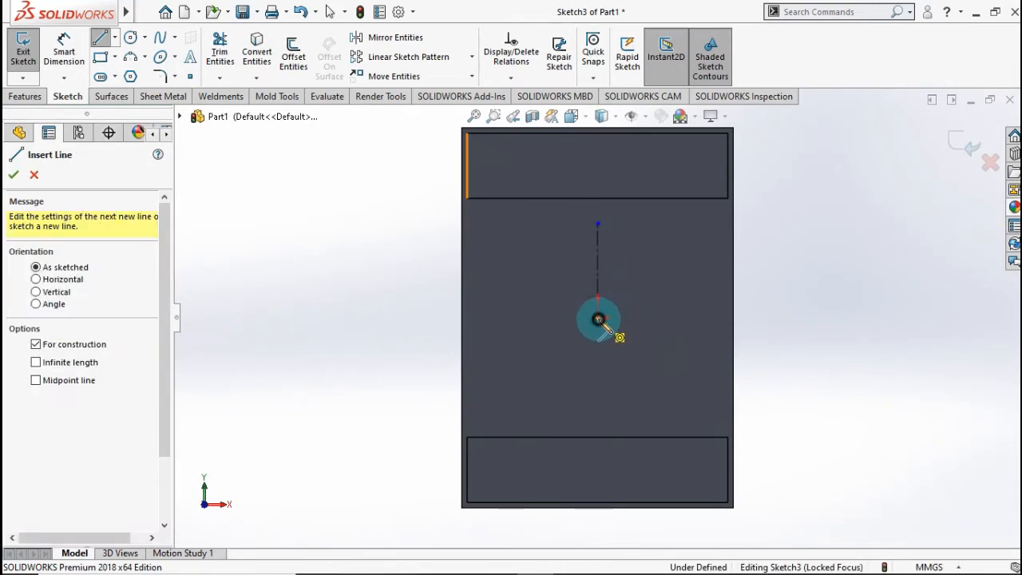
{"action": "left_click", "coordinate": [599, 318]}
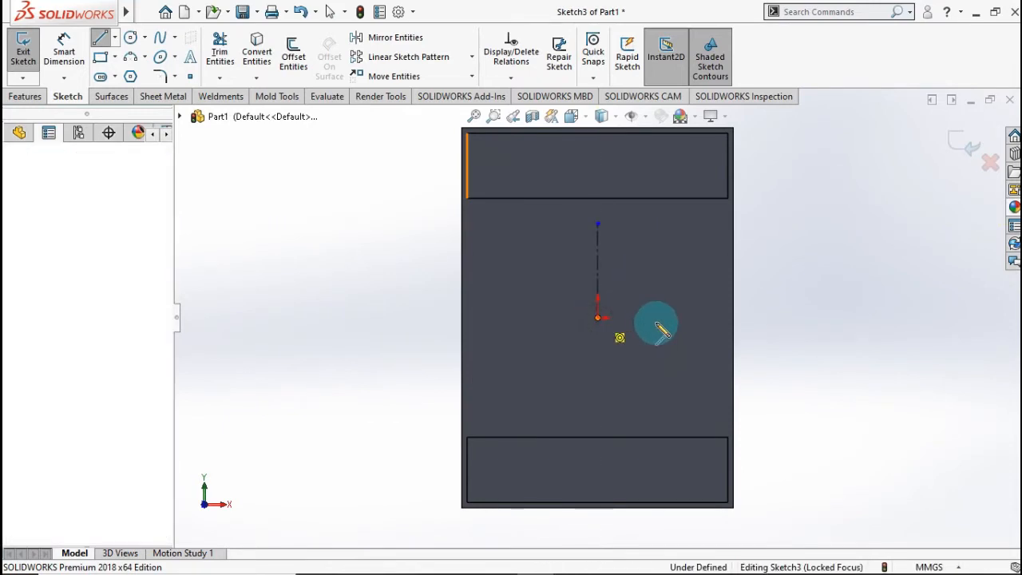
{"action": "double_click", "coordinate": [695, 317]}
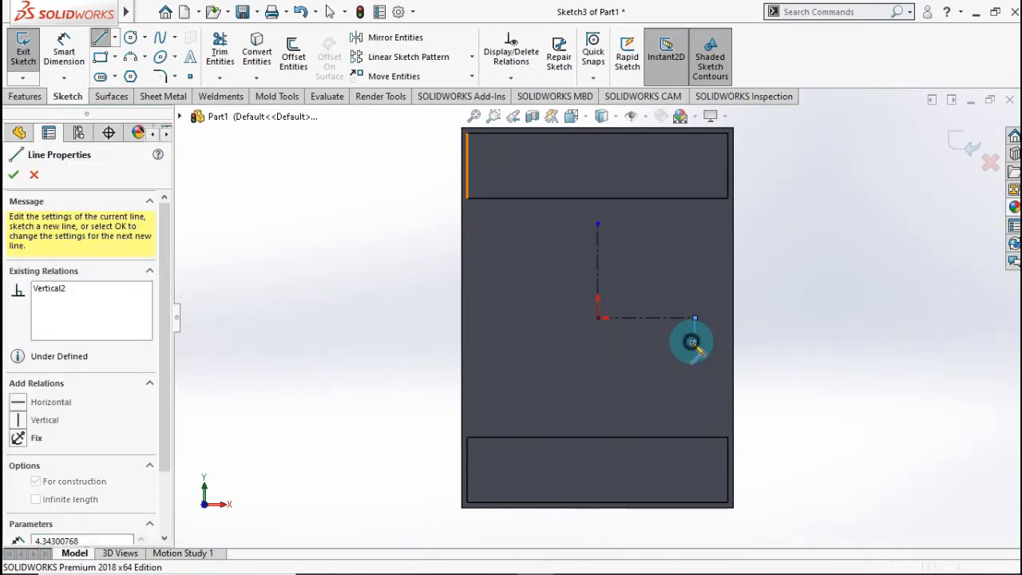
Sketch a corner rectangle about 45 mm wide around the origin, filling most of the area between the two raised panels.
{"action": "left_click", "coordinate": [98, 58]}
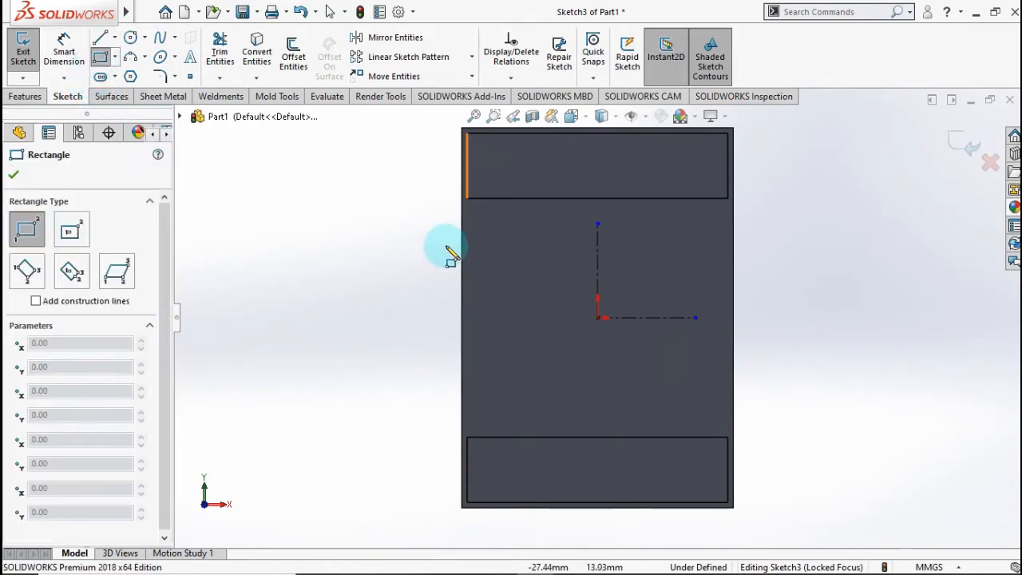
{"action": "left_click", "coordinate": [474, 212]}
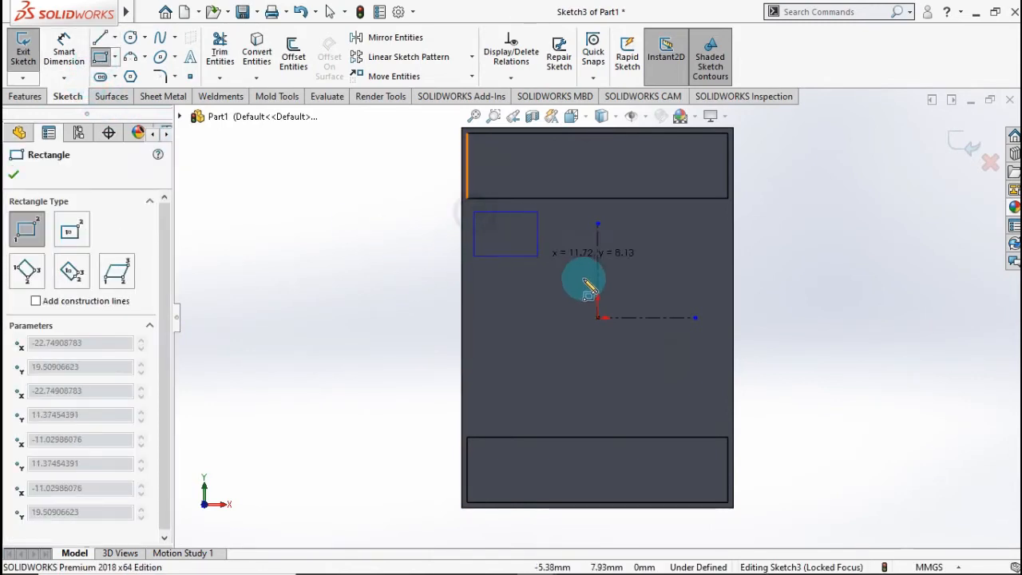
{"action": "left_click", "coordinate": [719, 420]}
{"action": "key", "text": "Escape"}
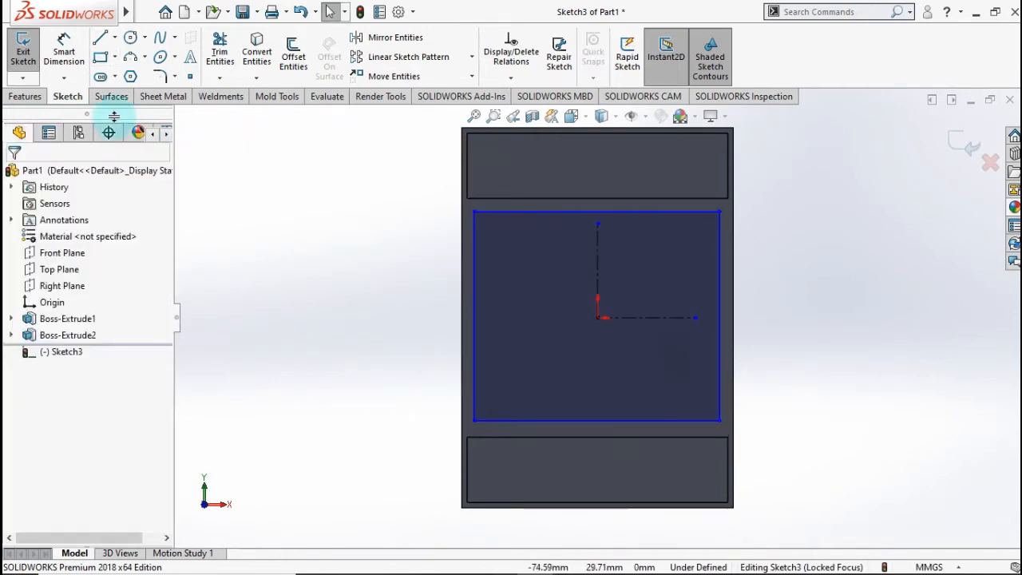
Dimension the gap between the middle rectangle's upper side and the upper panel's lower edge at 1 mm.
{"action": "left_click", "coordinate": [68, 53]}
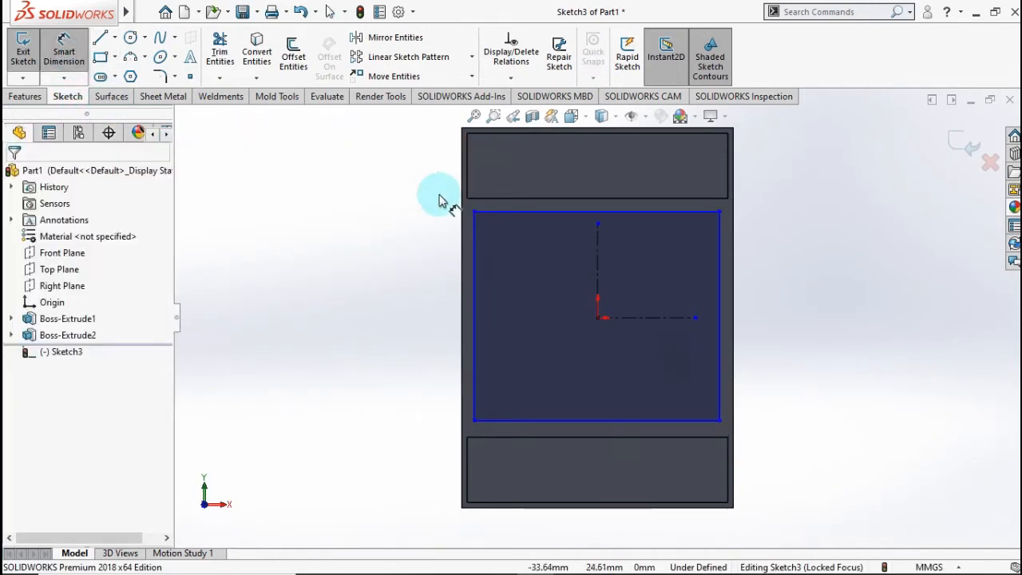
{"action": "left_click", "coordinate": [517, 199]}
{"action": "left_click", "coordinate": [515, 210]}
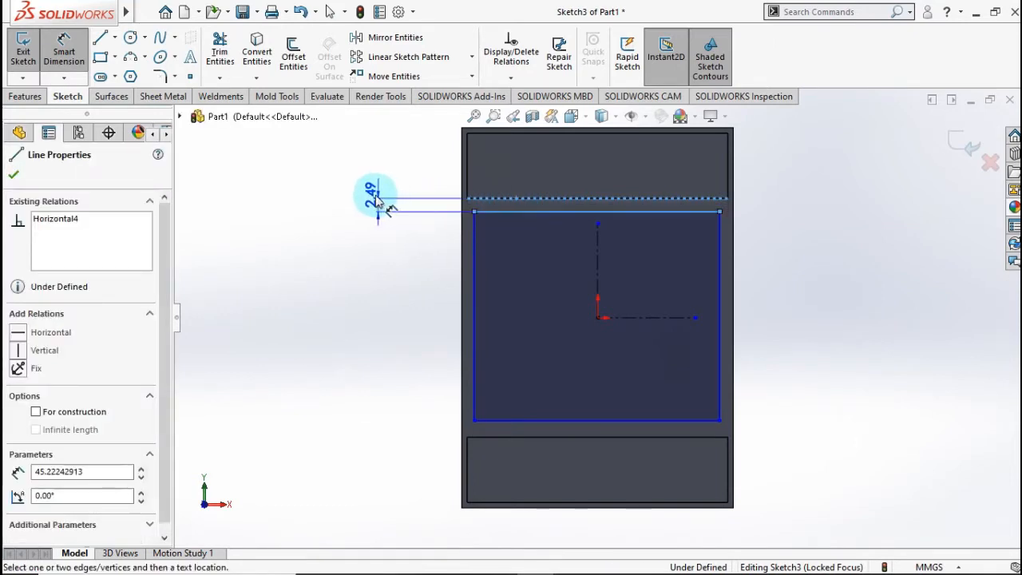
{"action": "left_click", "coordinate": [365, 178]}
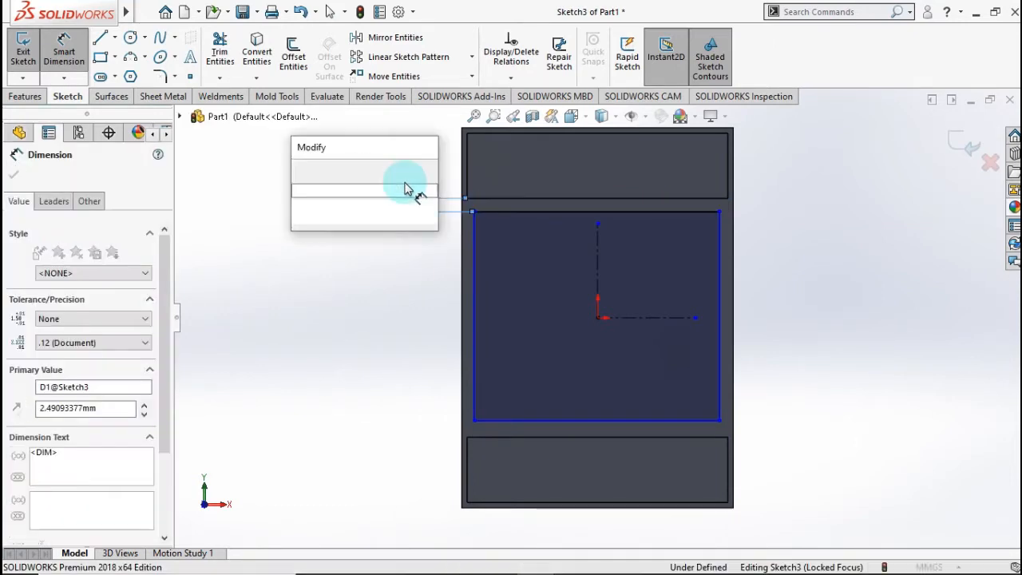
{"action": "type", "text": "1"}
{"action": "left_click", "coordinate": [301, 173]}
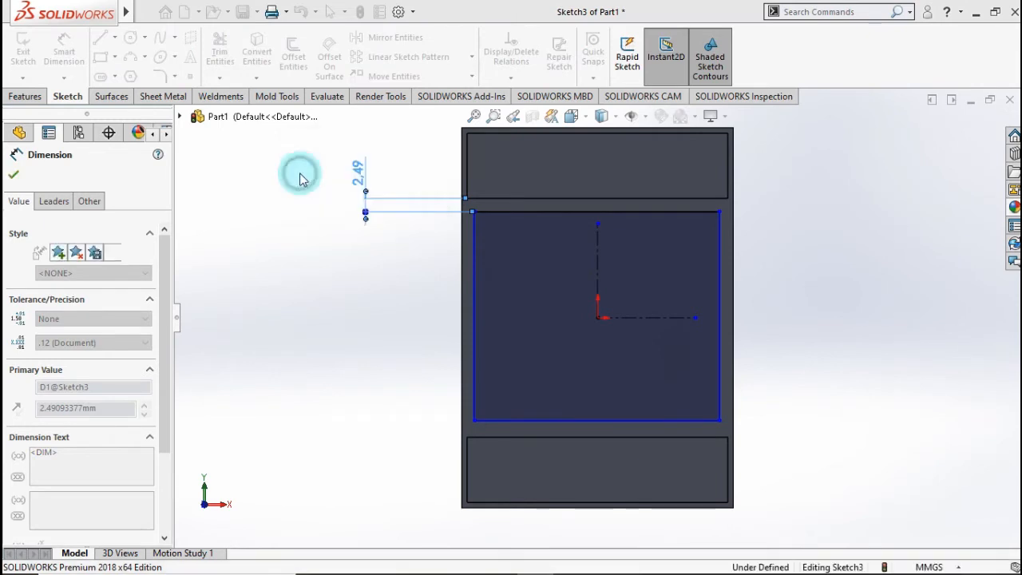
Dimension the gap between the middle rectangle's left side and the plate's left edge at 1 mm.
{"action": "left_click", "coordinate": [474, 284]}
{"action": "left_click", "coordinate": [463, 277]}
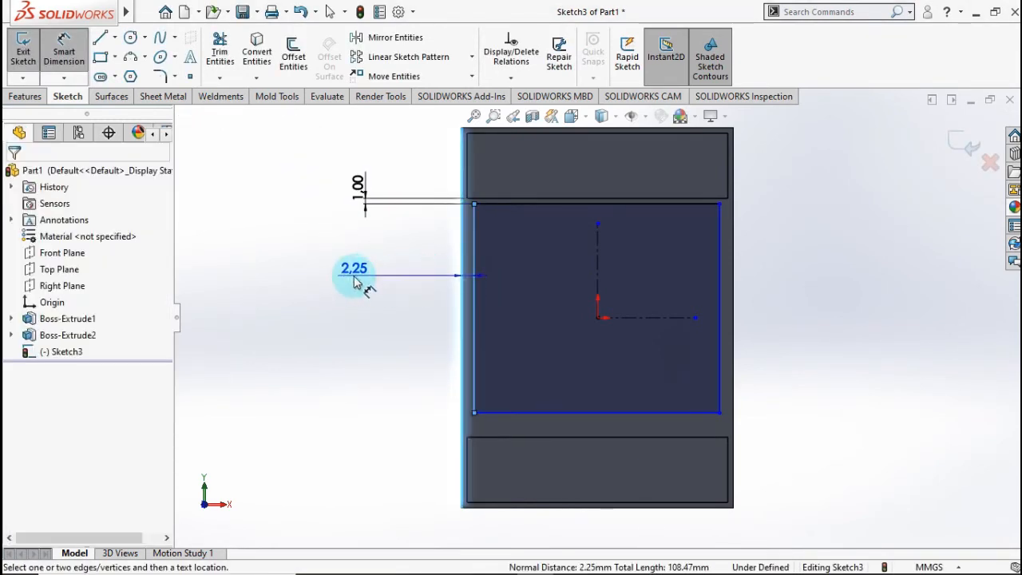
{"action": "left_click", "coordinate": [366, 289]}
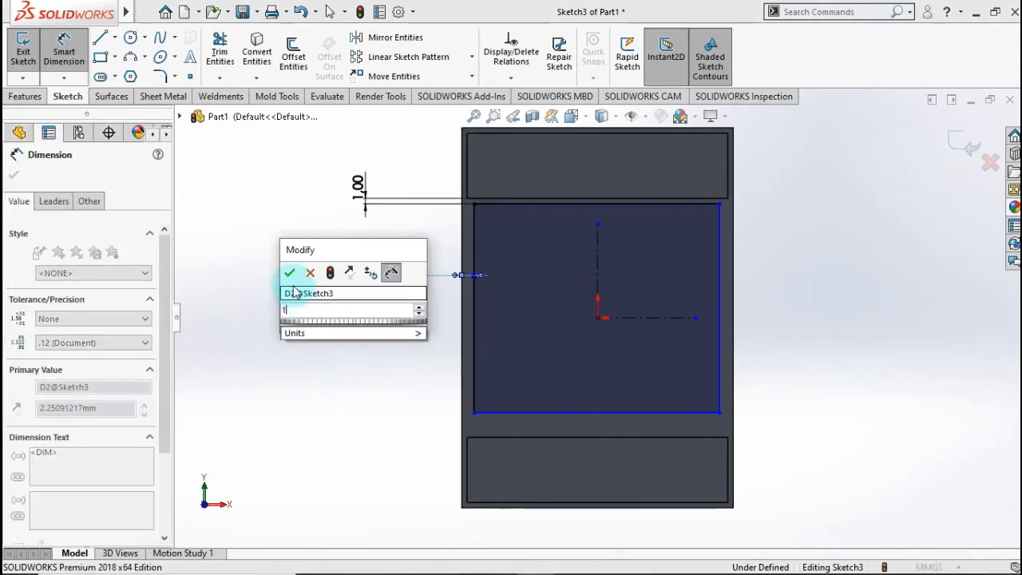
{"action": "left_click", "coordinate": [286, 272]}
{"action": "key", "text": "Escape"}
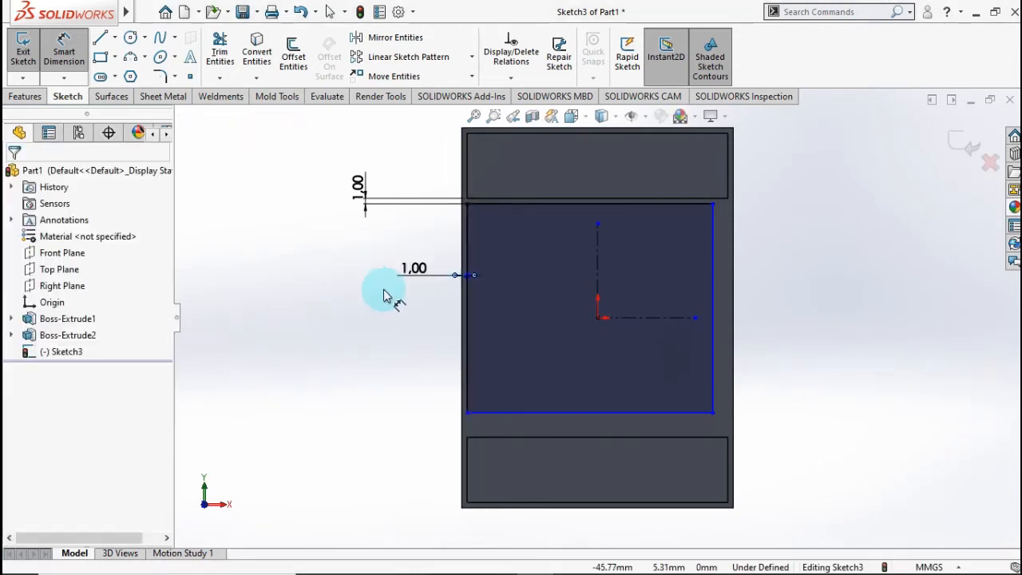
Make the middle rectangle's left and right sides symmetric about the vertical centerline.
{"action": "key", "text": "Escape"}
{"action": "left_click", "coordinate": [469, 254]}
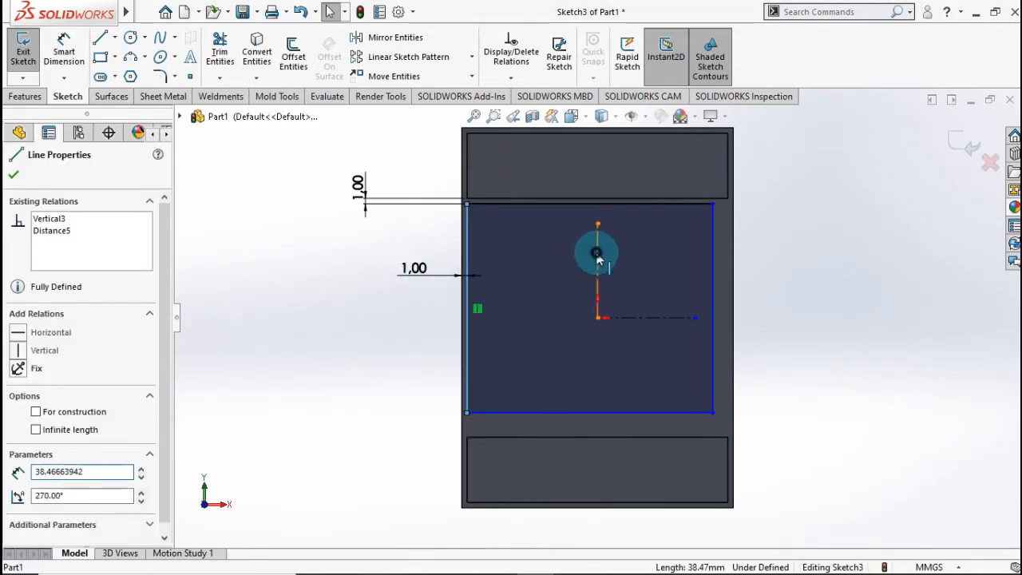
{"action": "left_click", "coordinate": [711, 254], "text": "ctrl"}
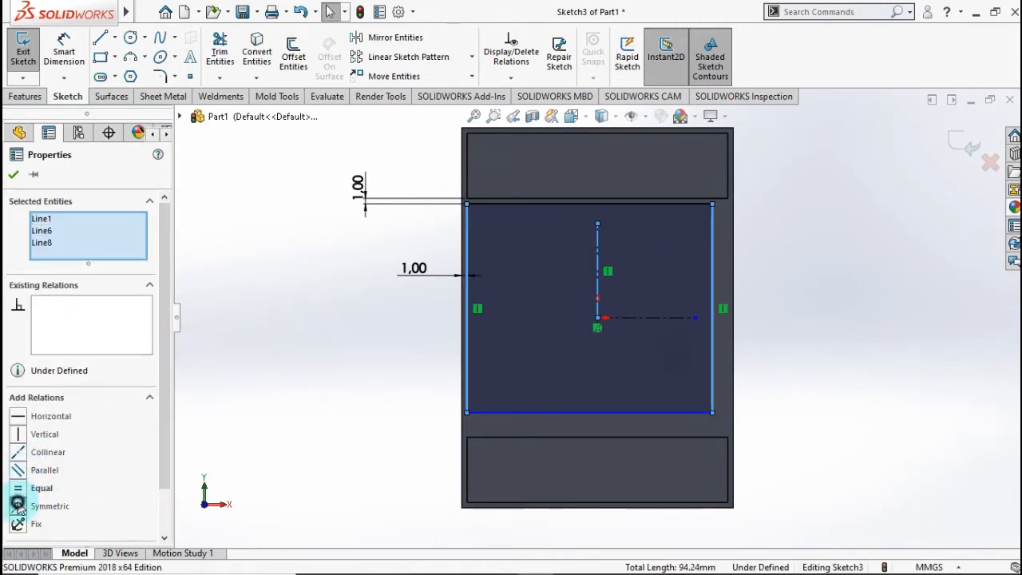
{"action": "left_click", "coordinate": [18, 505]}
{"action": "left_click", "coordinate": [13, 177]}
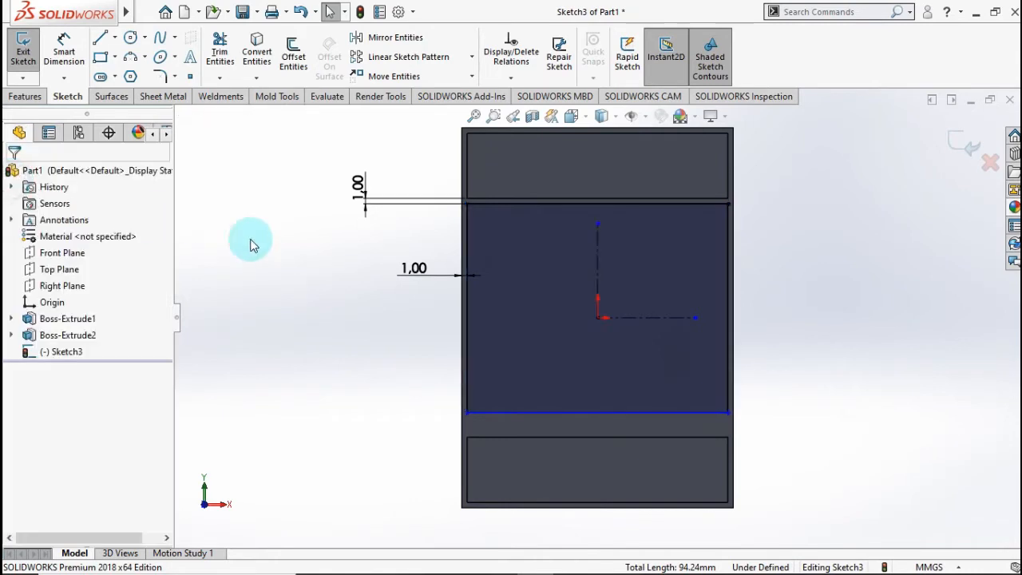
Make the middle rectangle's upper and lower sides symmetric about the horizontal centerline.
{"action": "left_click", "coordinate": [651, 318]}
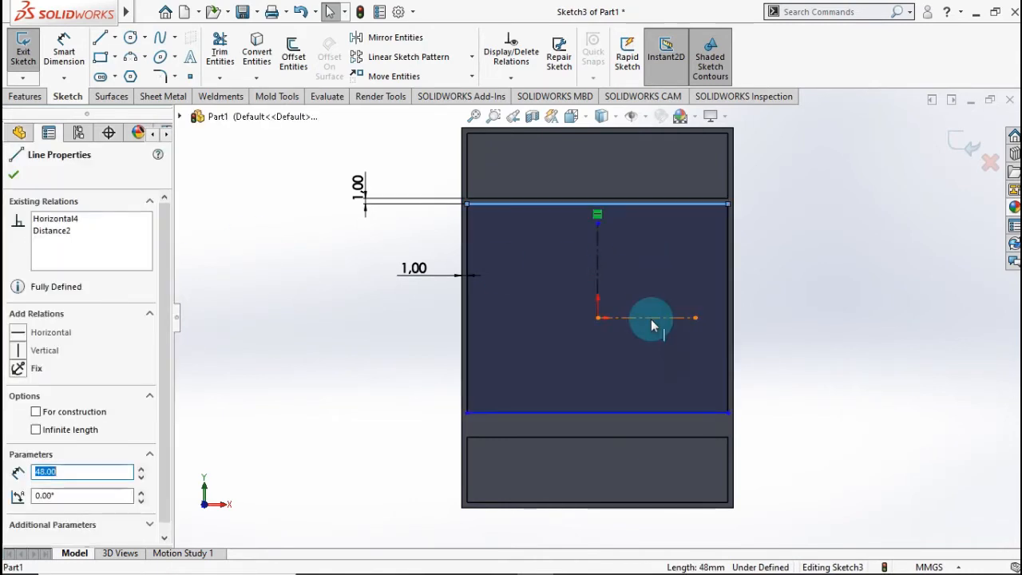
{"action": "left_click", "coordinate": [643, 414], "text": "ctrl"}
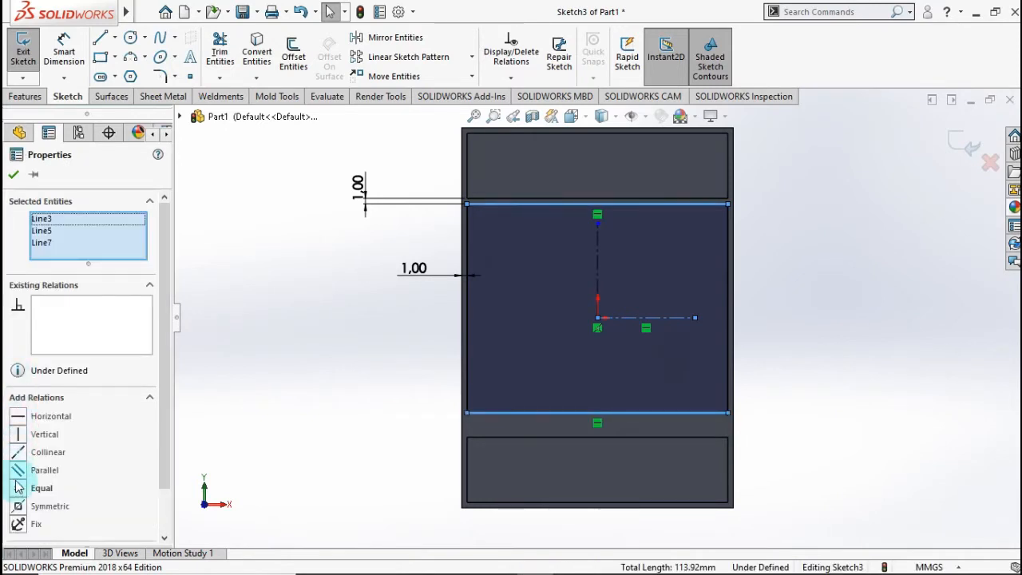
{"action": "left_click", "coordinate": [19, 504]}
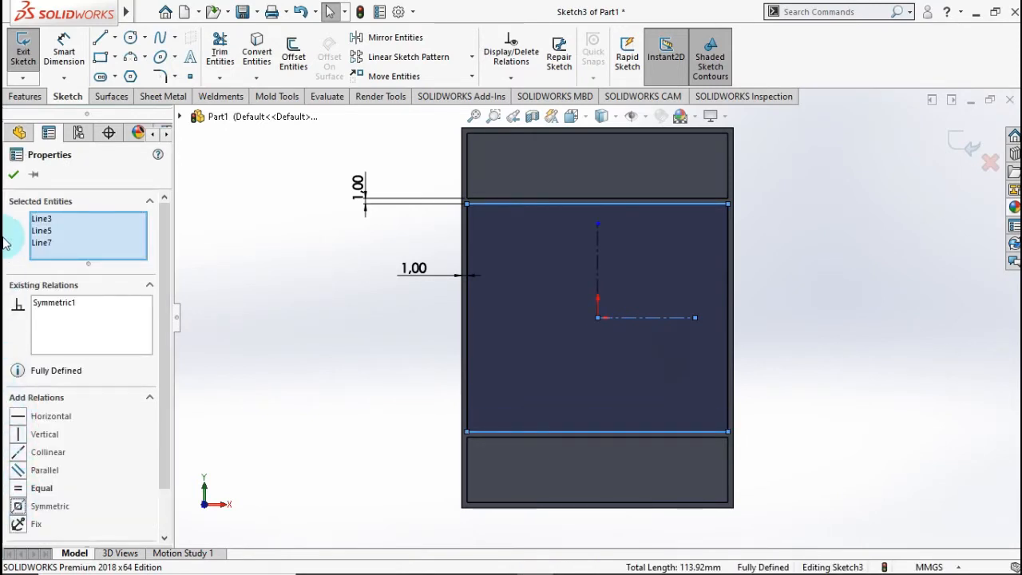
{"action": "left_click", "coordinate": [14, 176]}
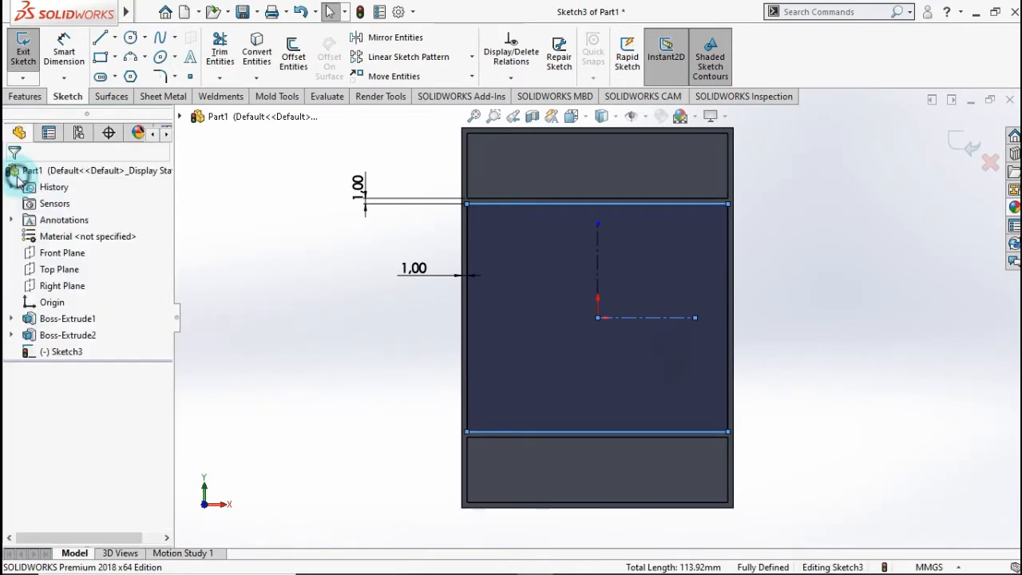
Extrude the middle rectangle as a blind boss 1 mm deep, merged with the plate.
{"action": "left_click", "coordinate": [20, 97]}
{"action": "left_click", "coordinate": [30, 69]}
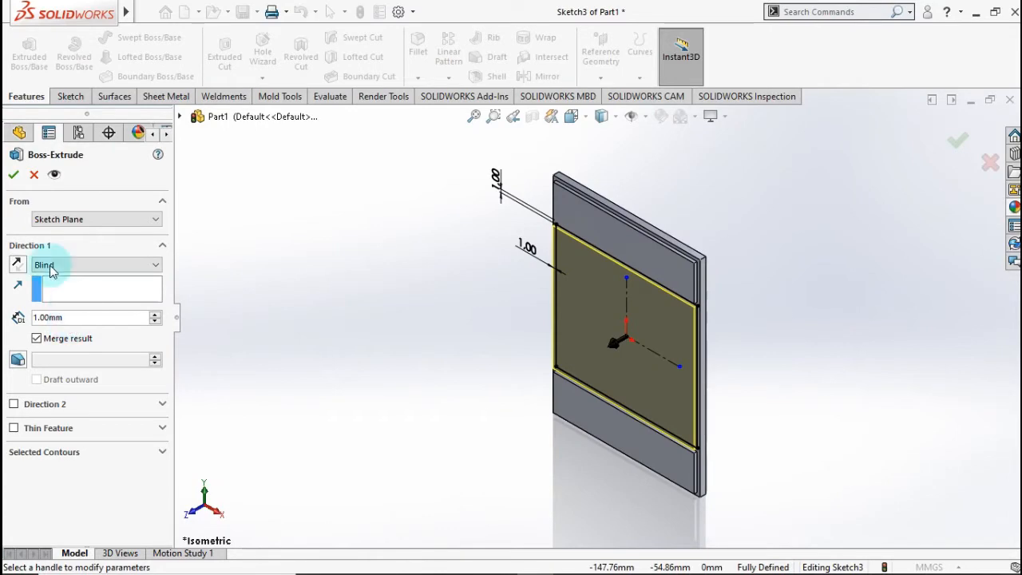
{"action": "left_click", "coordinate": [16, 177]}
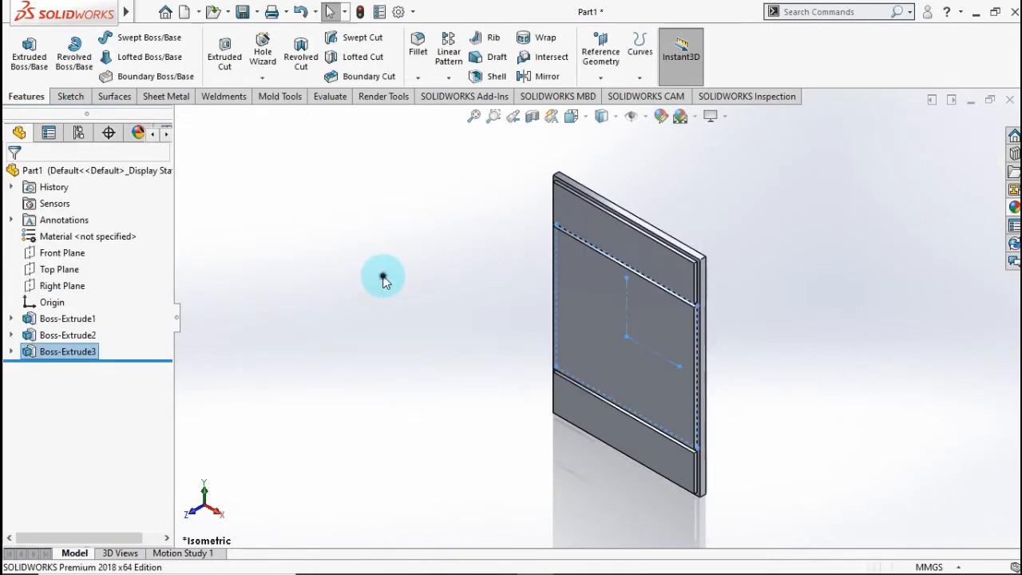
Start a sketch on the front face of the upper raised panel, viewed face-on.
{"action": "middle_click_drag", "start_coordinate": [589, 302], "coordinate": [757, 330]}
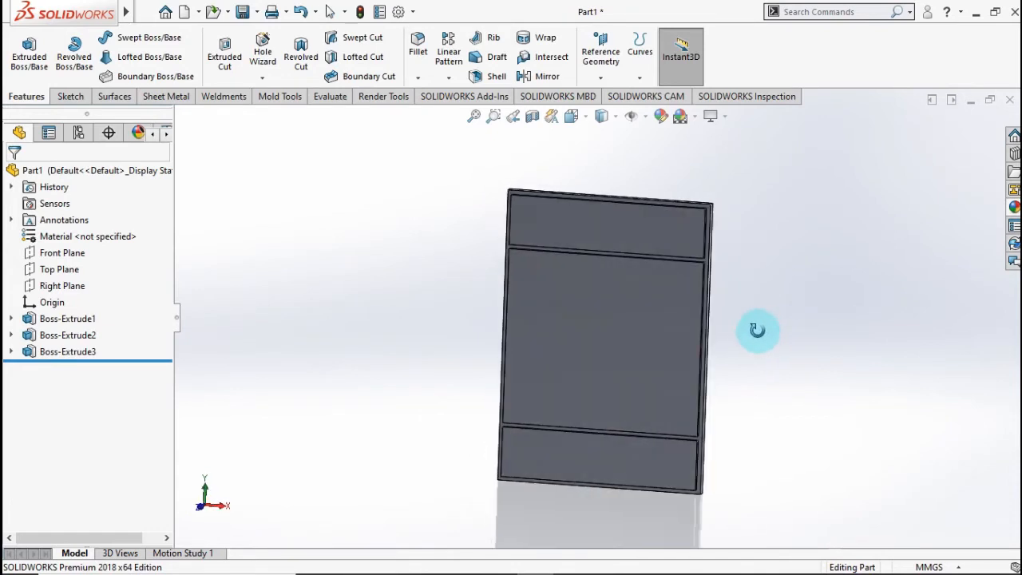
{"action": "left_click", "coordinate": [631, 237]}
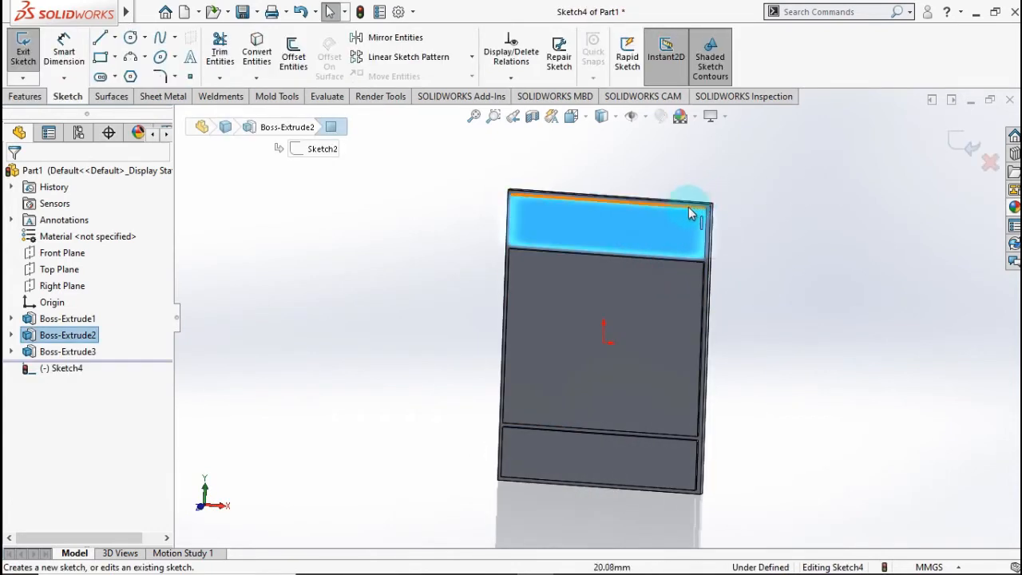
{"action": "left_click", "coordinate": [782, 226]}
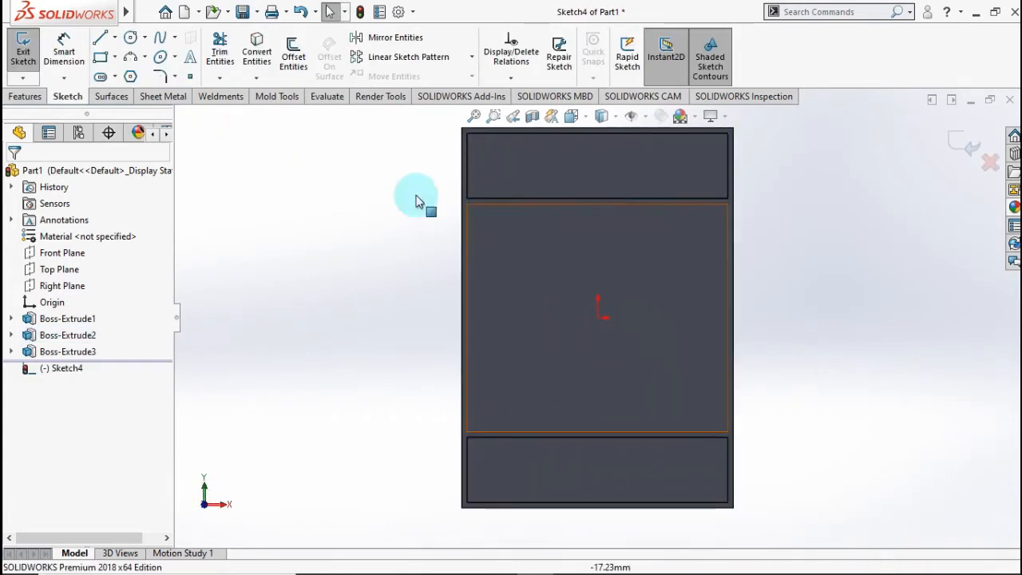
Draw two horizontal centerlines 48 mm long, one near the lower edge of the lower panel and one near the lower edge of the upper panel.
{"action": "left_click", "coordinate": [114, 37]}
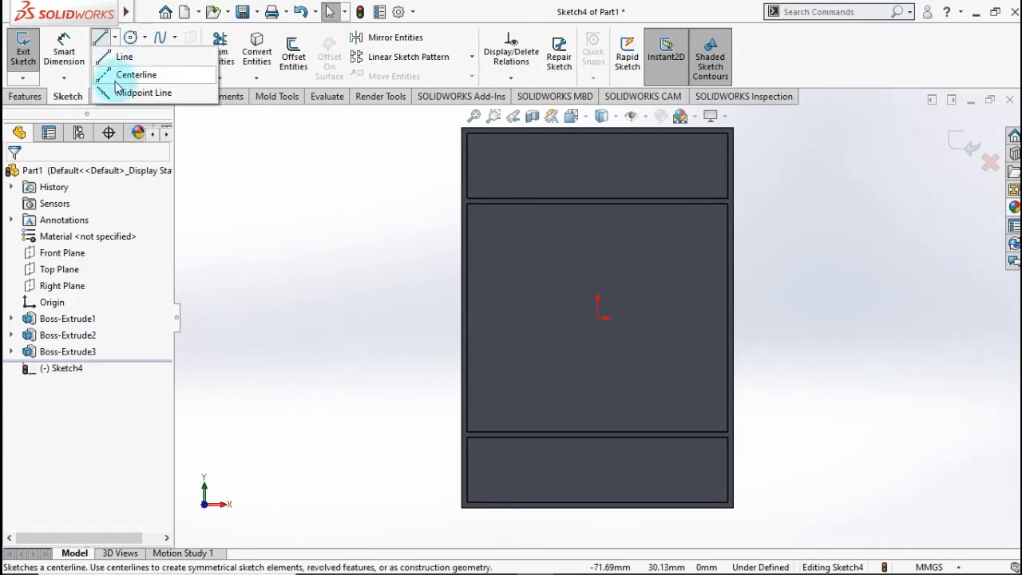
{"action": "left_click", "coordinate": [128, 72]}
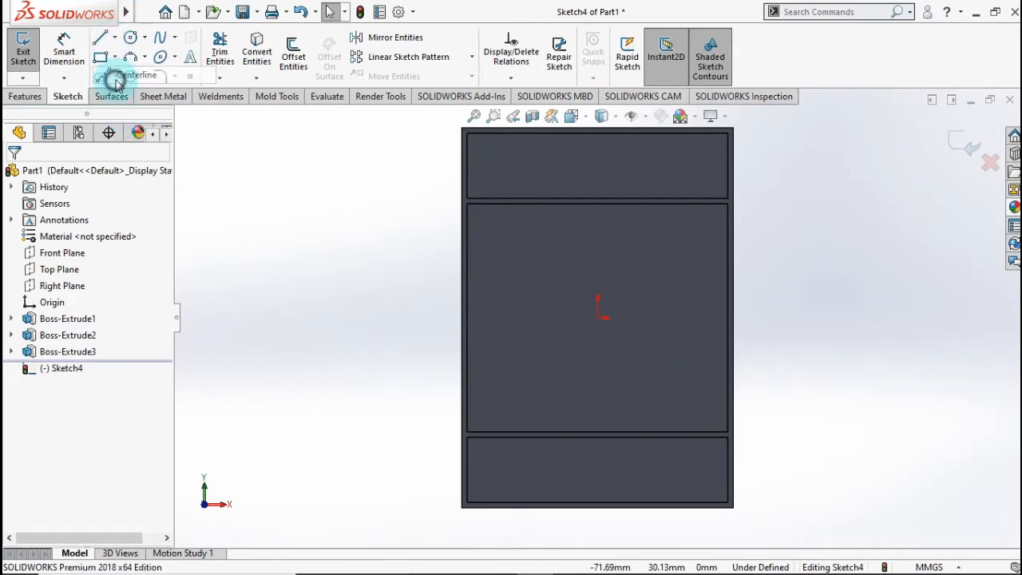
{"action": "left_click", "coordinate": [468, 492]}
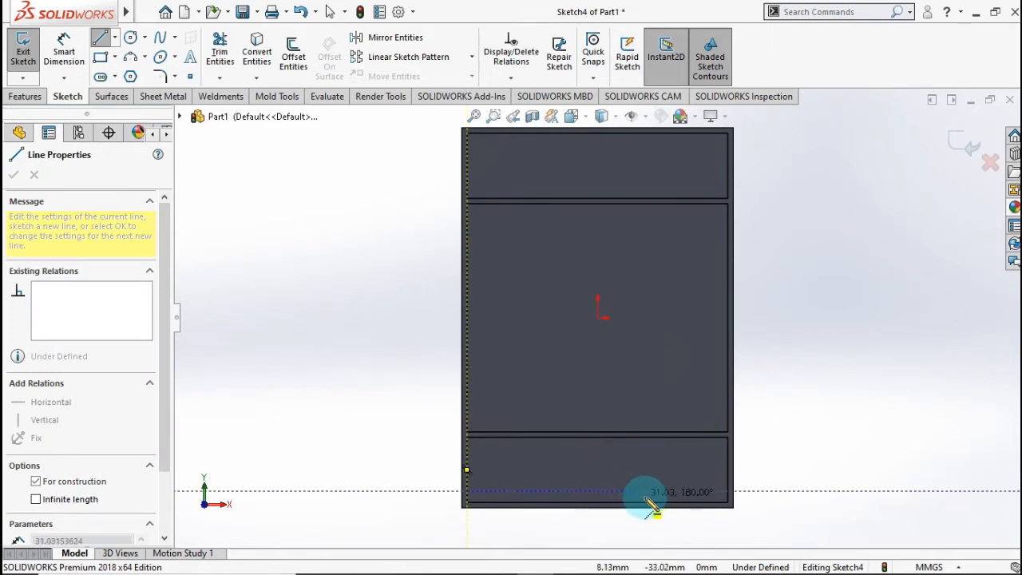
{"action": "left_click", "coordinate": [728, 493]}
{"action": "key", "text": "Escape"}
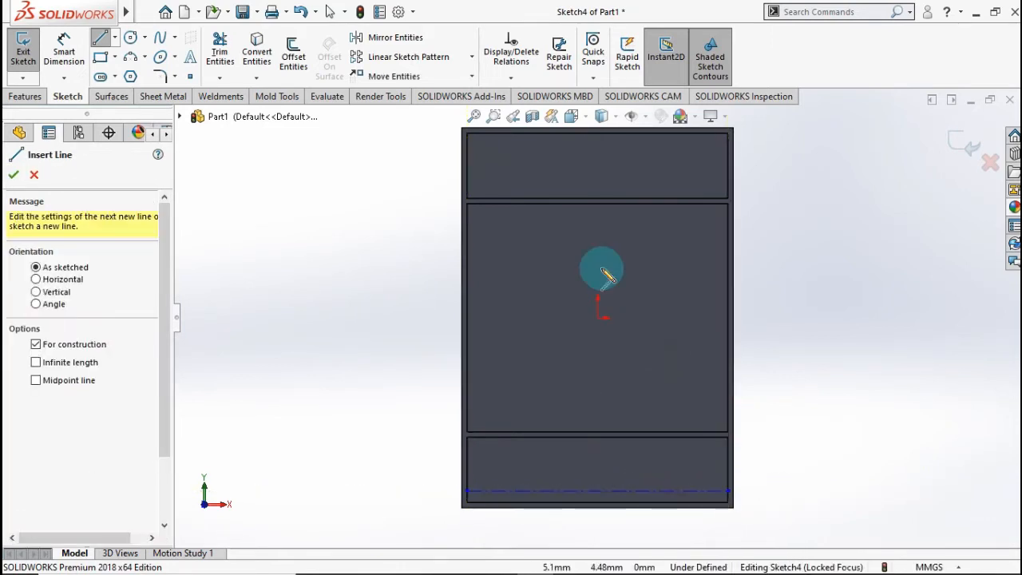
{"action": "left_click", "coordinate": [469, 187]}
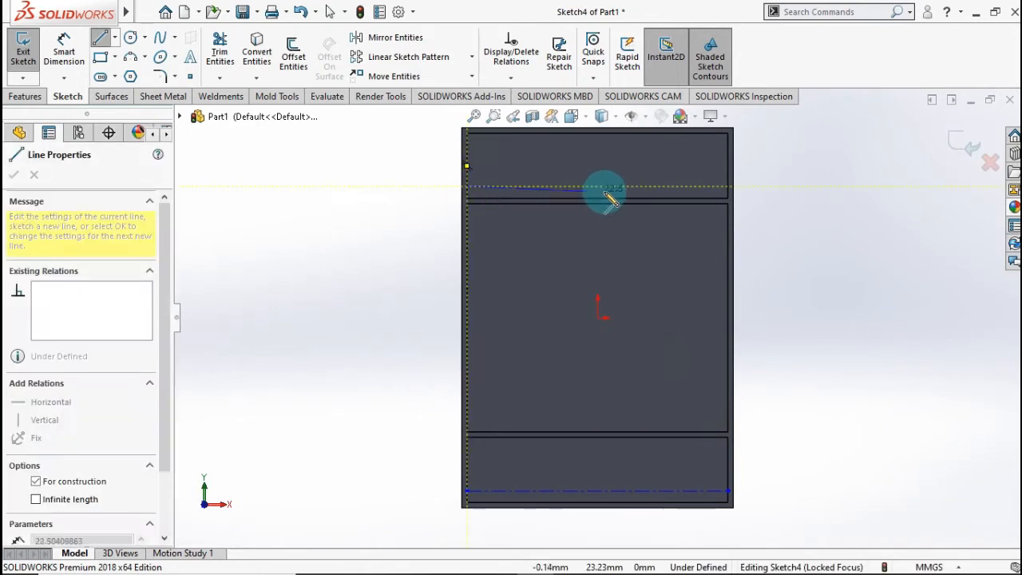
{"action": "left_click", "coordinate": [728, 187]}
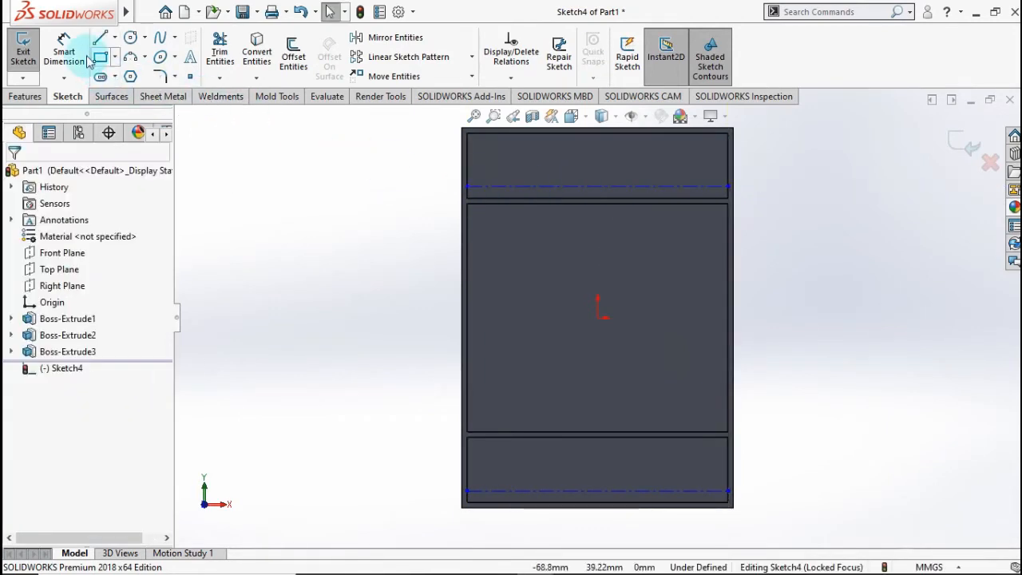
Dimension the lower centerline at 1.4 mm above the lower panel's bottom edge.
{"action": "left_click", "coordinate": [64, 47]}
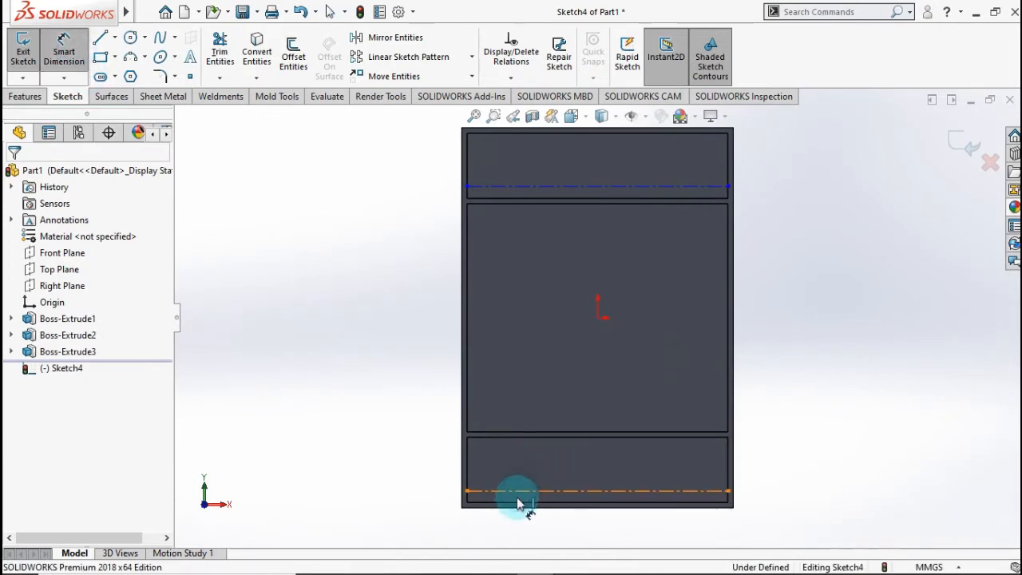
{"action": "left_click", "coordinate": [519, 491]}
{"action": "left_click", "coordinate": [517, 501]}
{"action": "left_click", "coordinate": [385, 475]}
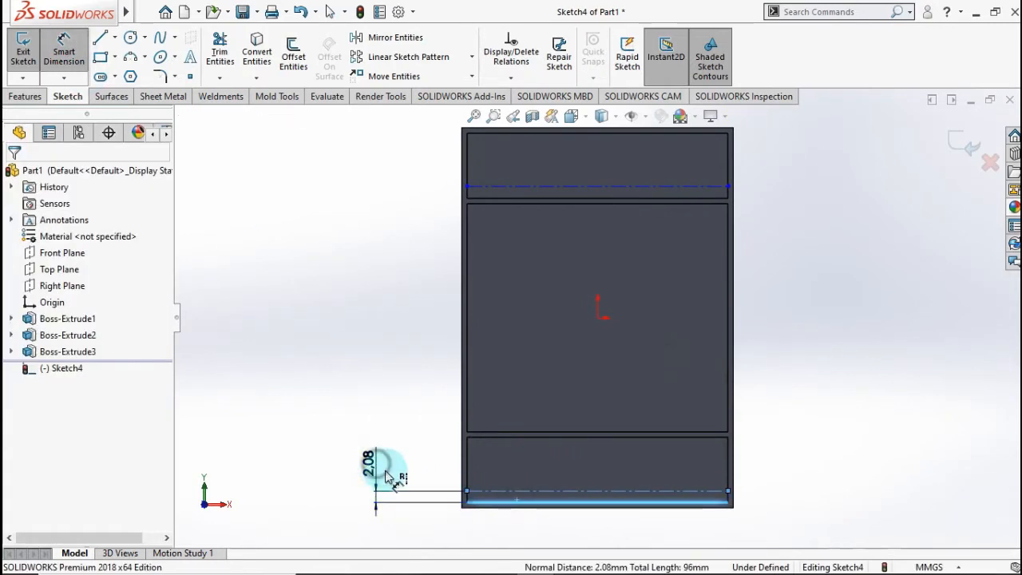
{"action": "type", "text": "1.4"}
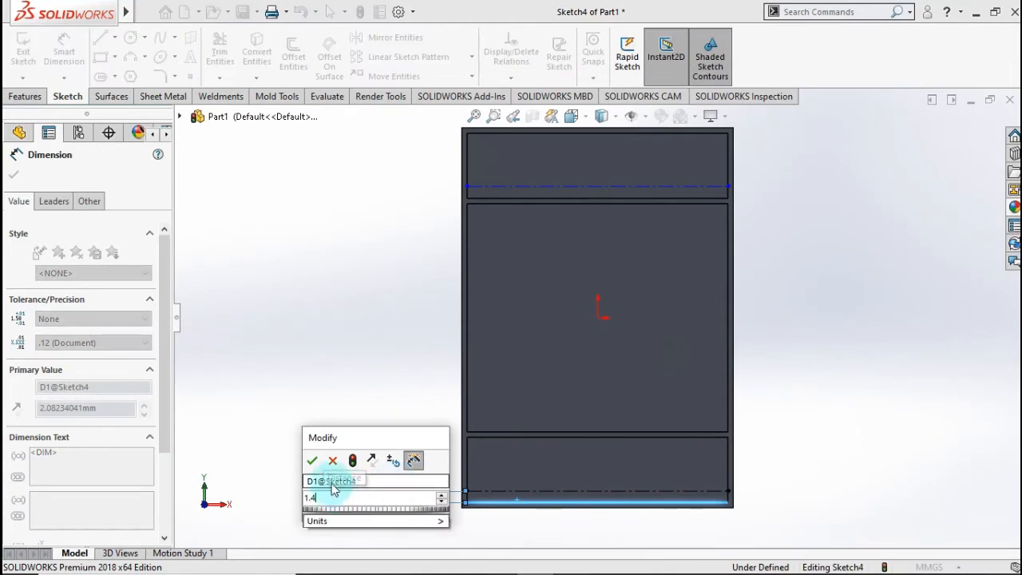
{"action": "left_click", "coordinate": [321, 460]}
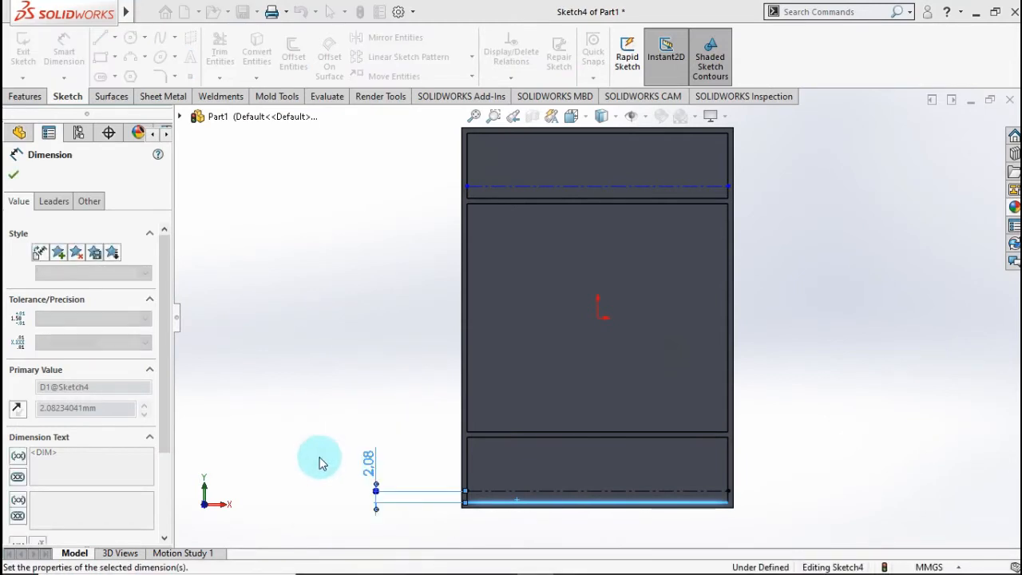
Dimension the upper centerline at 1.4 mm above the upper panel's bottom edge.
{"action": "left_click", "coordinate": [491, 188]}
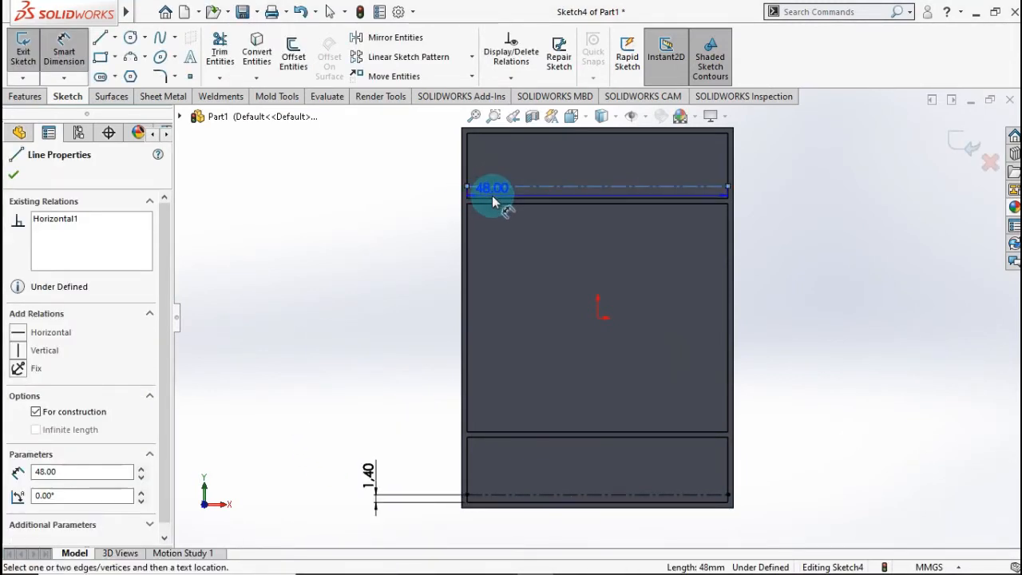
{"action": "left_click", "coordinate": [493, 199]}
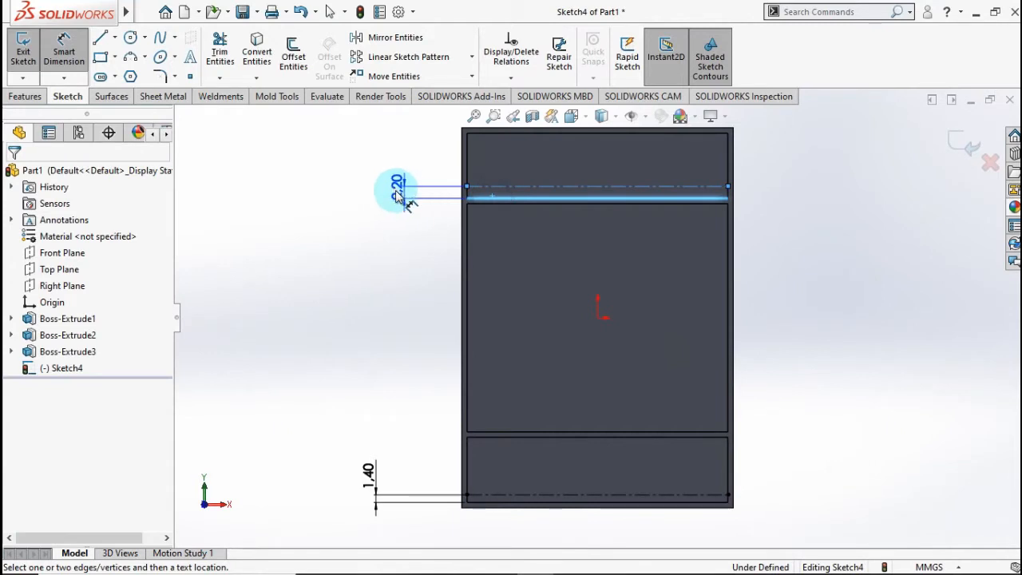
{"action": "left_click", "coordinate": [379, 242]}
{"action": "type", "text": "1.4"}
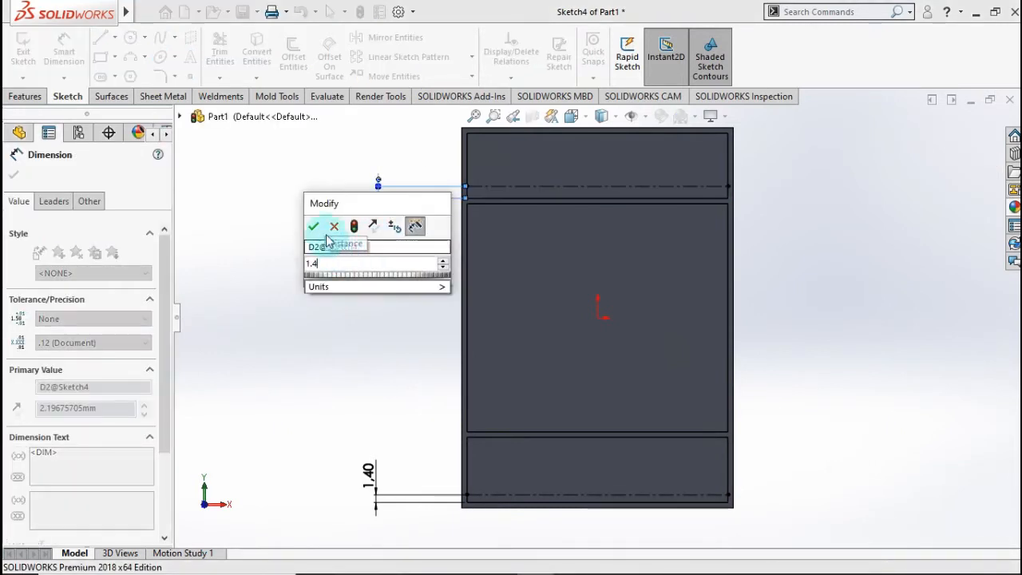
{"action": "left_click", "coordinate": [312, 229]}
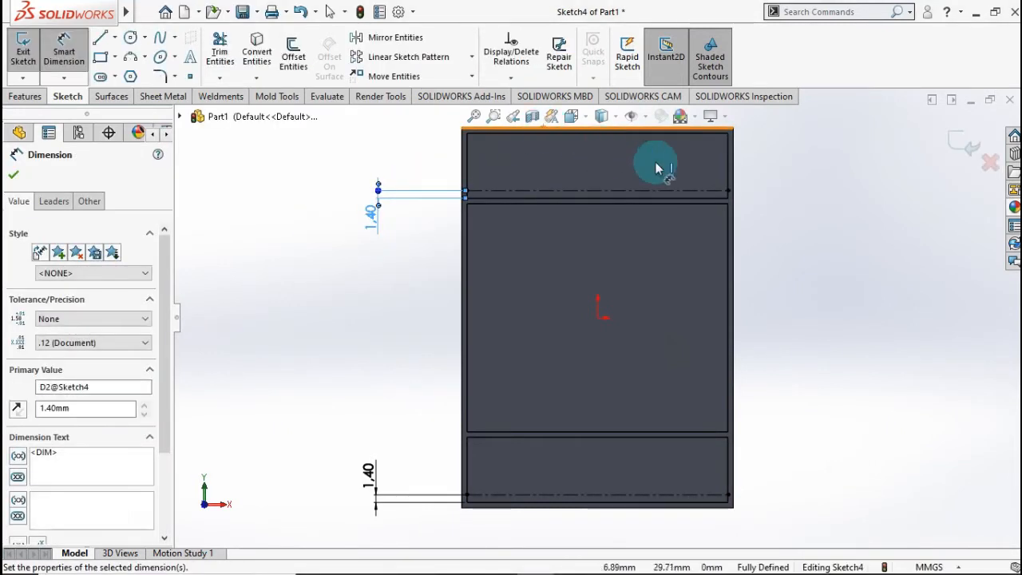
Add the sketch text SOLIDARITY along the upper panel's centerline and center-align it.
{"action": "scroll", "coordinate": [706, 182], "scroll_direction": "down", "scroll_amount": 2}
{"action": "scroll", "coordinate": [479, 180], "scroll_direction": "up", "scroll_amount": 3}
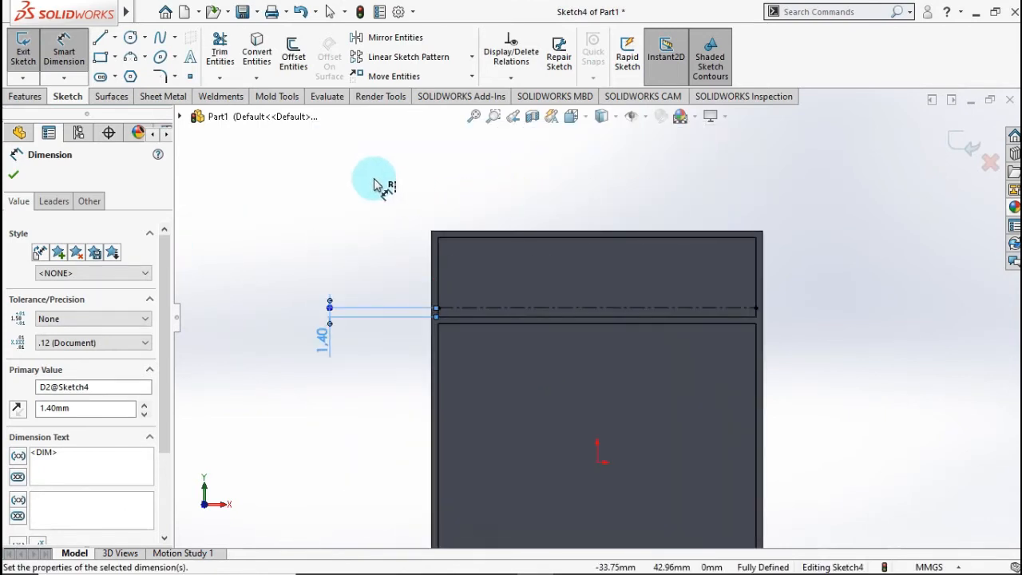
{"action": "mouse_move", "coordinate": [127, 11]}
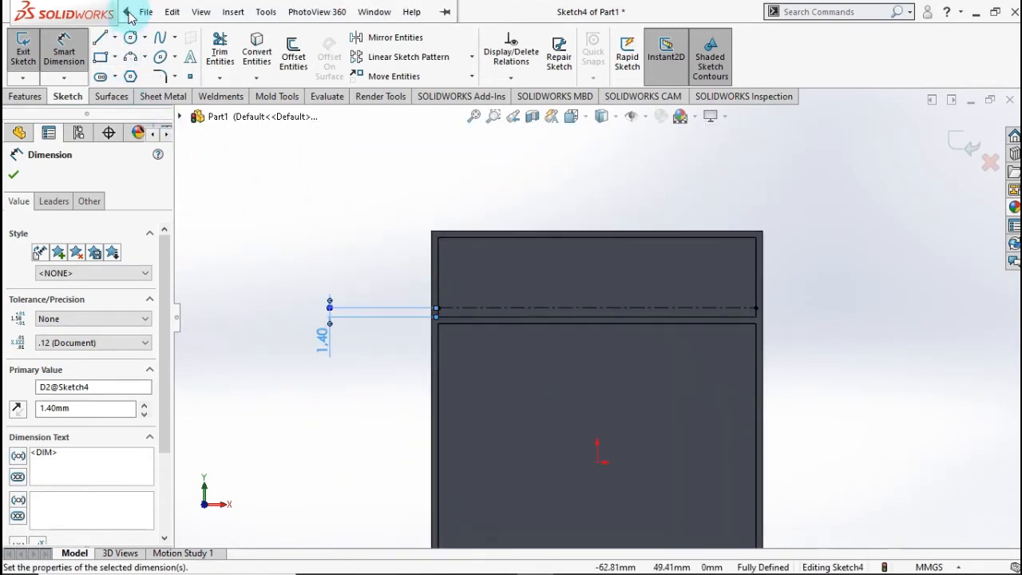
{"action": "left_click", "coordinate": [266, 13]}
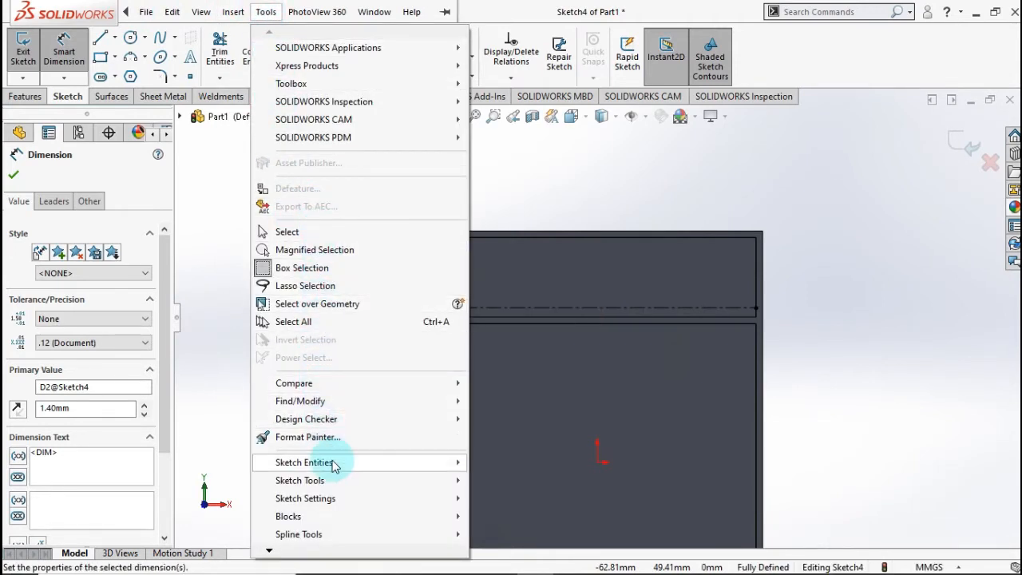
{"action": "mouse_move", "coordinate": [336, 465]}
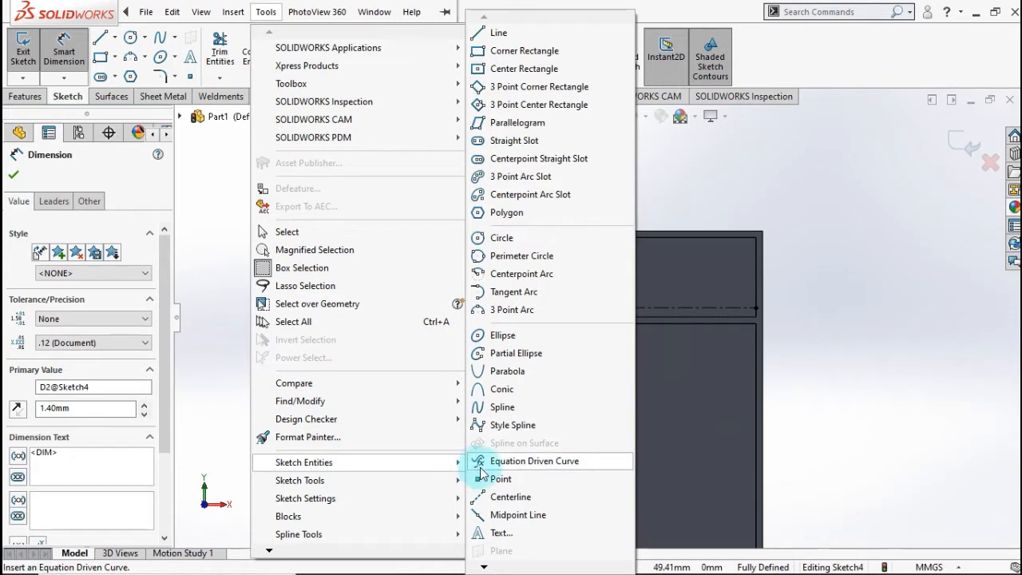
{"action": "left_click", "coordinate": [491, 532]}
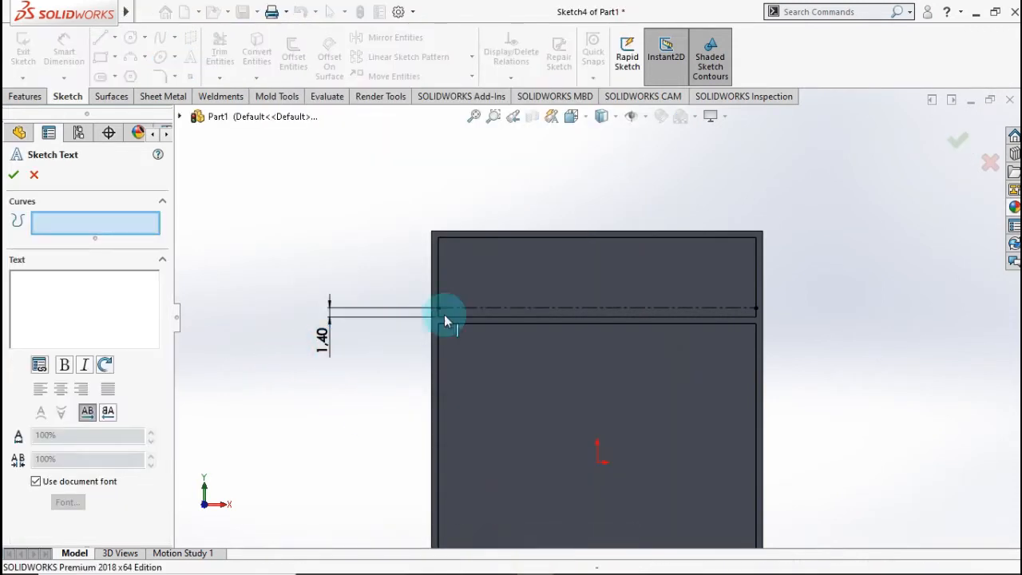
{"action": "left_click", "coordinate": [491, 309]}
{"action": "left_click", "coordinate": [106, 312]}
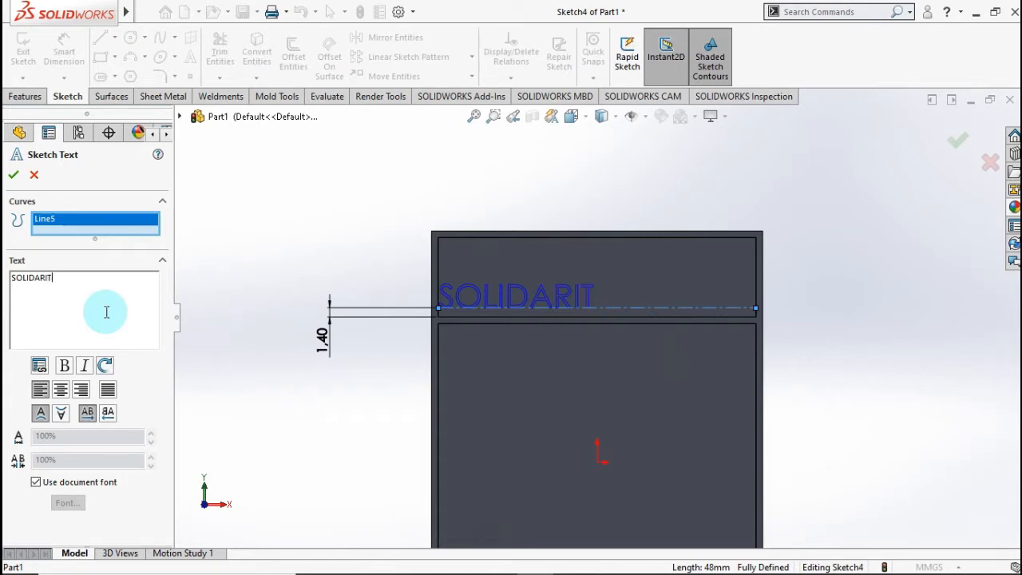
{"action": "left_click", "coordinate": [60, 391]}
Give the SOLIDARITY text its own font, Times New Roman Regular, with the height specified in points.
{"action": "left_click", "coordinate": [36, 482]}
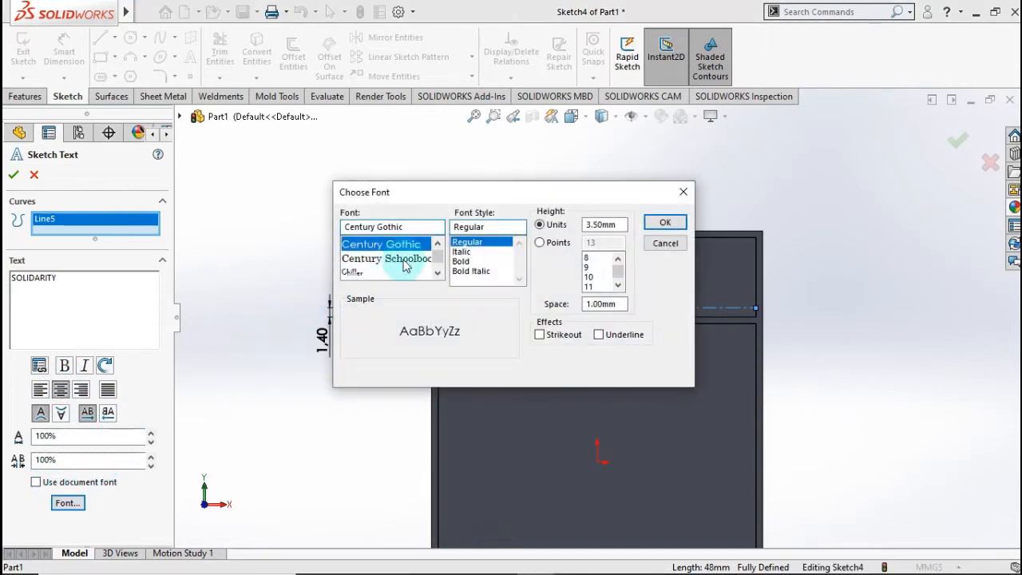
{"action": "type", "text": "T"}
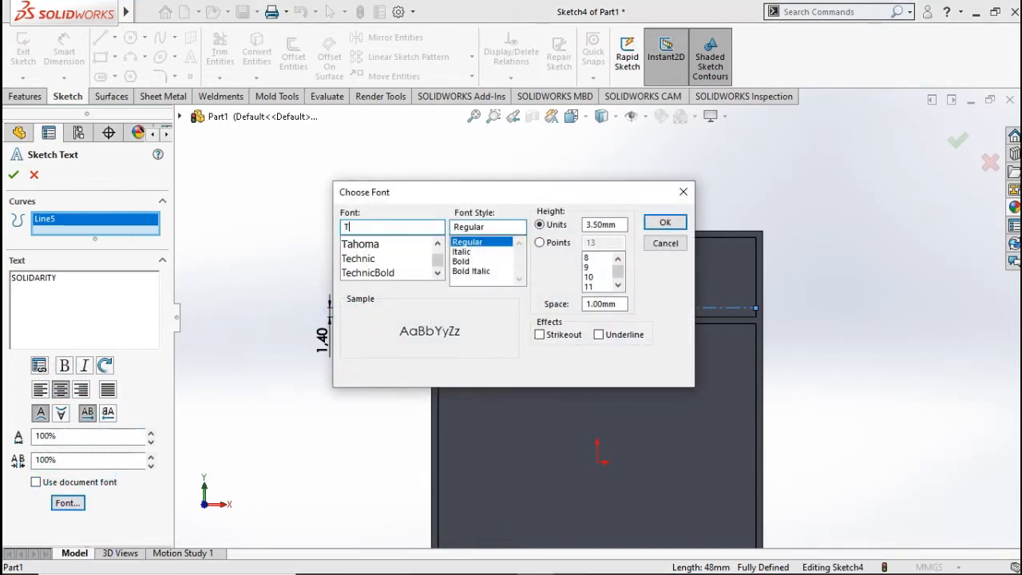
{"action": "type", "text": "ime"}
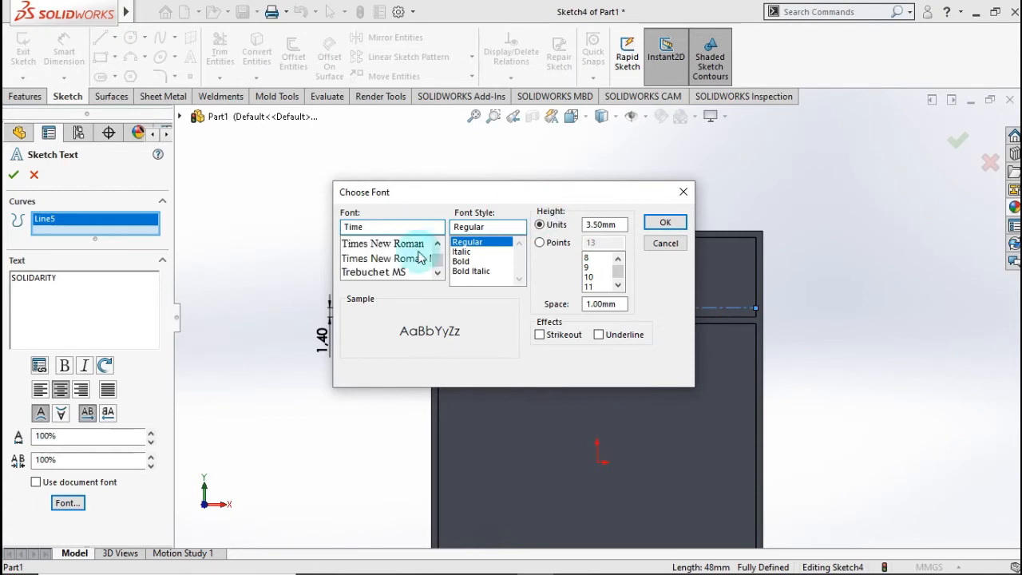
{"action": "left_click", "coordinate": [405, 243]}
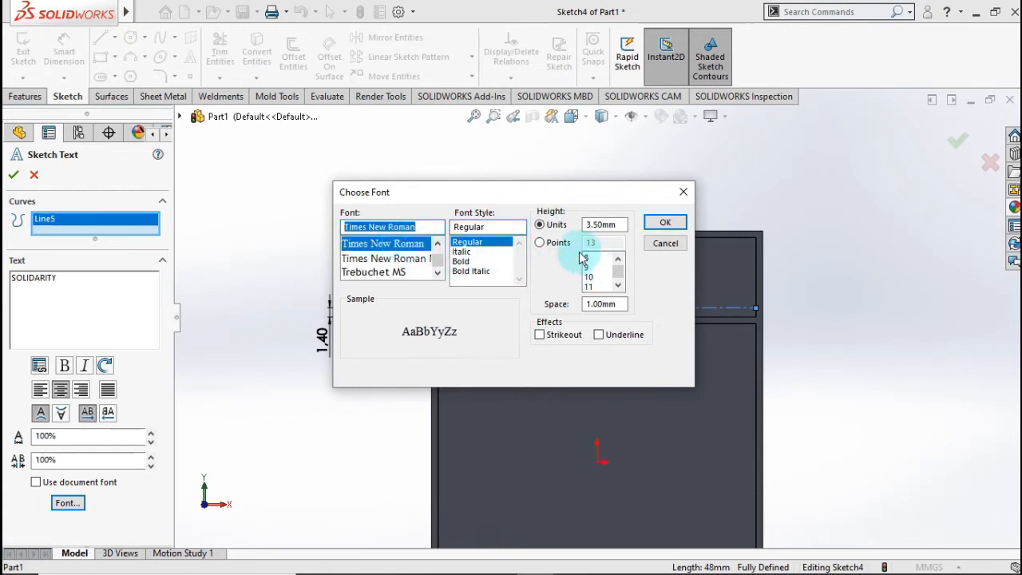
{"action": "left_click", "coordinate": [541, 242]}
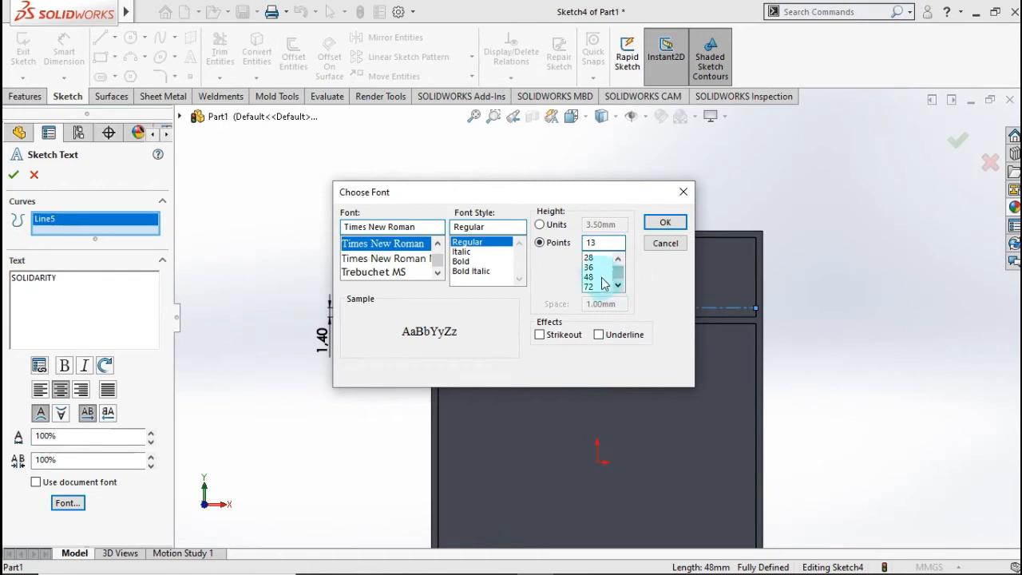
{"action": "left_click", "coordinate": [663, 222]}
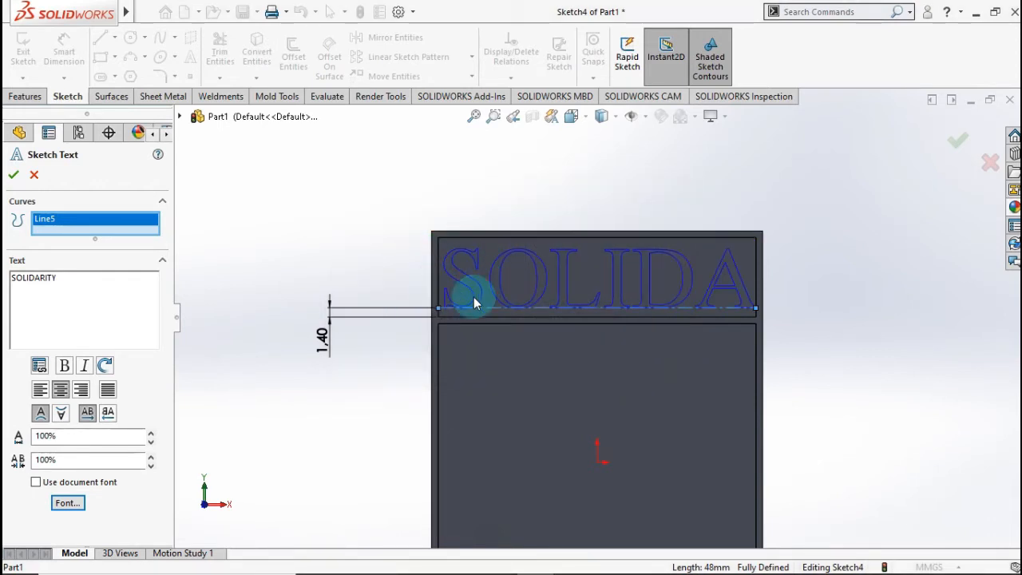
Set the width factor of the SOLIDARITY text to 40%.
{"action": "left_click", "coordinate": [151, 442]}
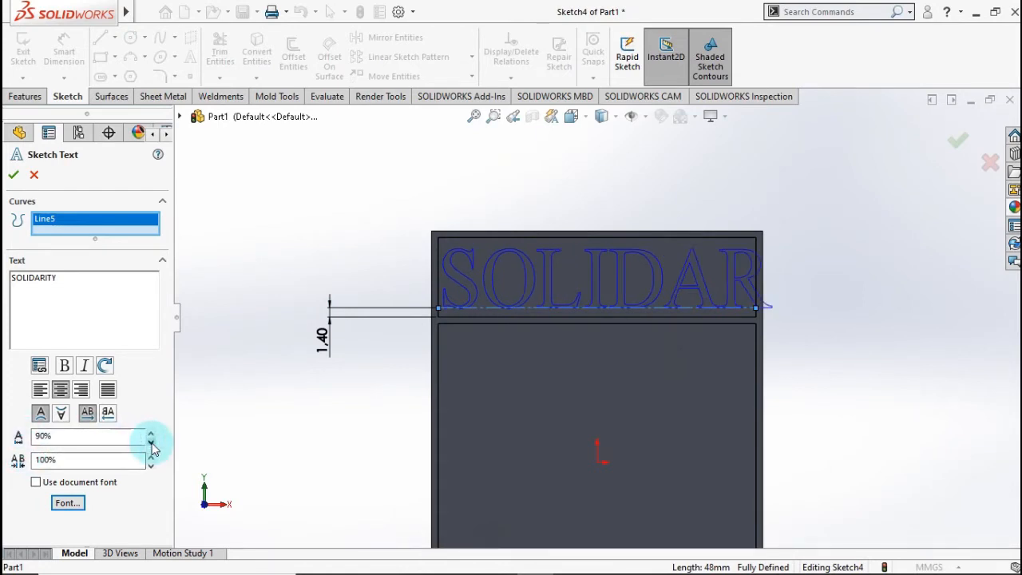
{"action": "left_click", "coordinate": [151, 442]}
{"action": "left_click", "coordinate": [151, 441]}
{"action": "left_click", "coordinate": [151, 442]}
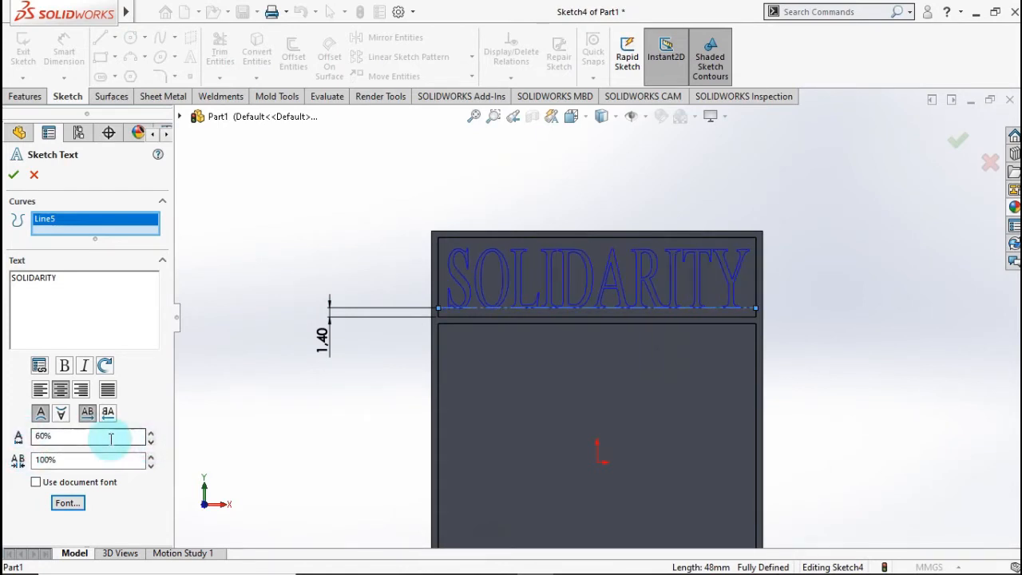
{"action": "type", "text": "40"}
{"action": "left_click", "coordinate": [256, 393]}
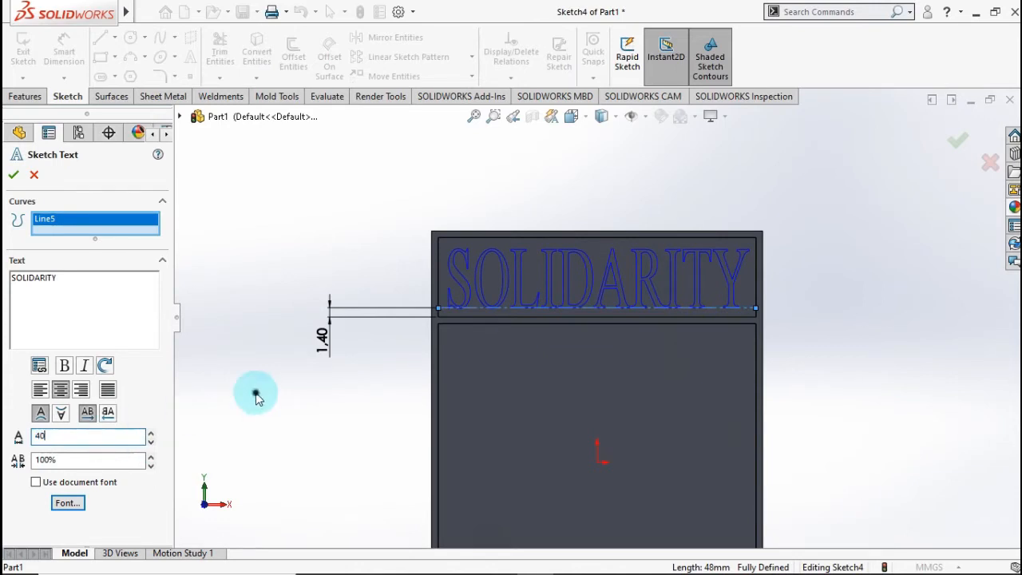
Set the character spacing of the SOLIDARITY text to 135% and accept the sketch text.
{"action": "left_click", "coordinate": [151, 455]}
{"action": "left_click", "coordinate": [151, 455]}
{"action": "left_click", "coordinate": [151, 455]}
{"action": "left_click", "coordinate": [151, 455]}
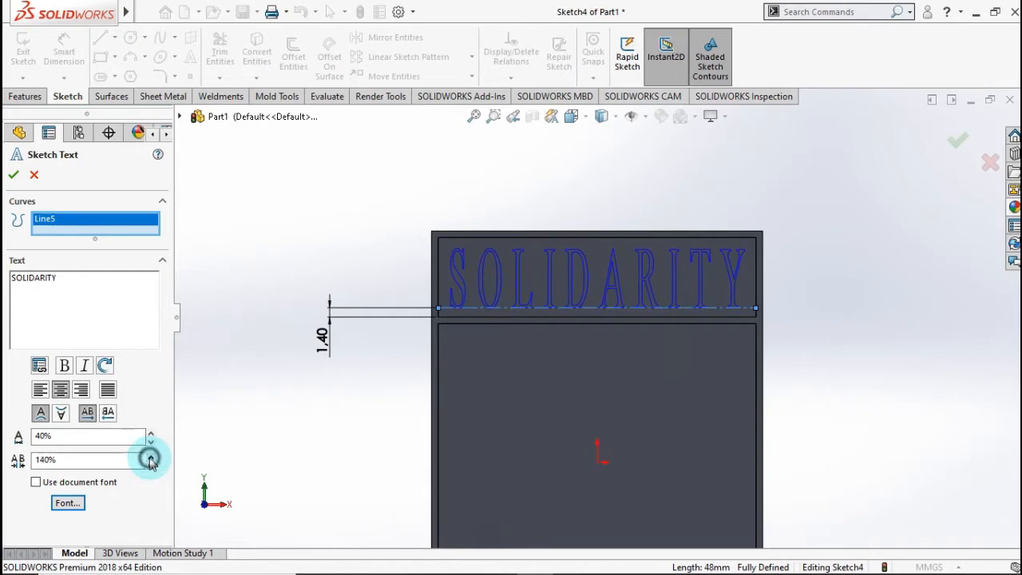
{"action": "left_click", "coordinate": [42, 461]}
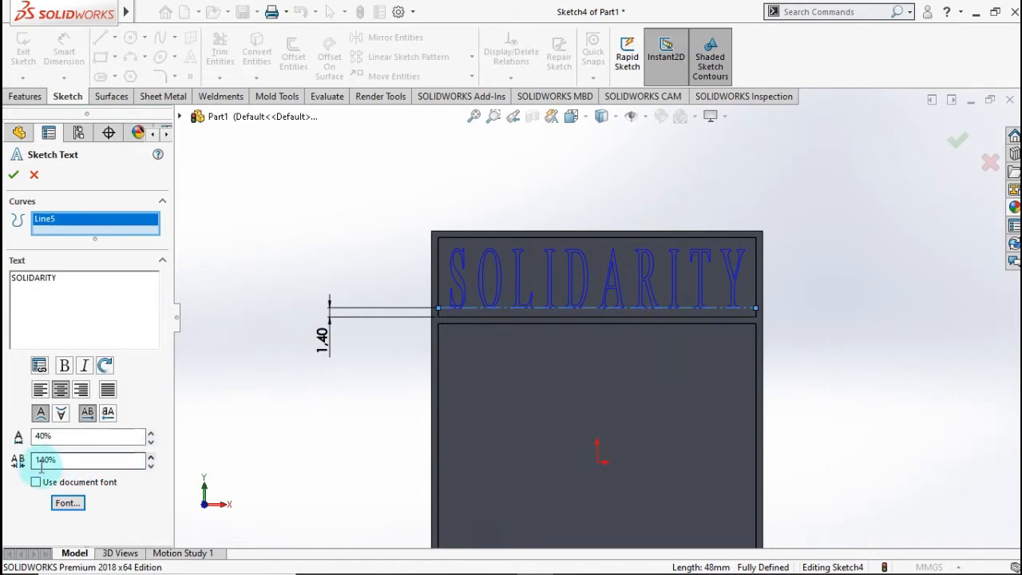
{"action": "left_click_drag", "start_coordinate": [44, 460], "coordinate": [90, 461]}
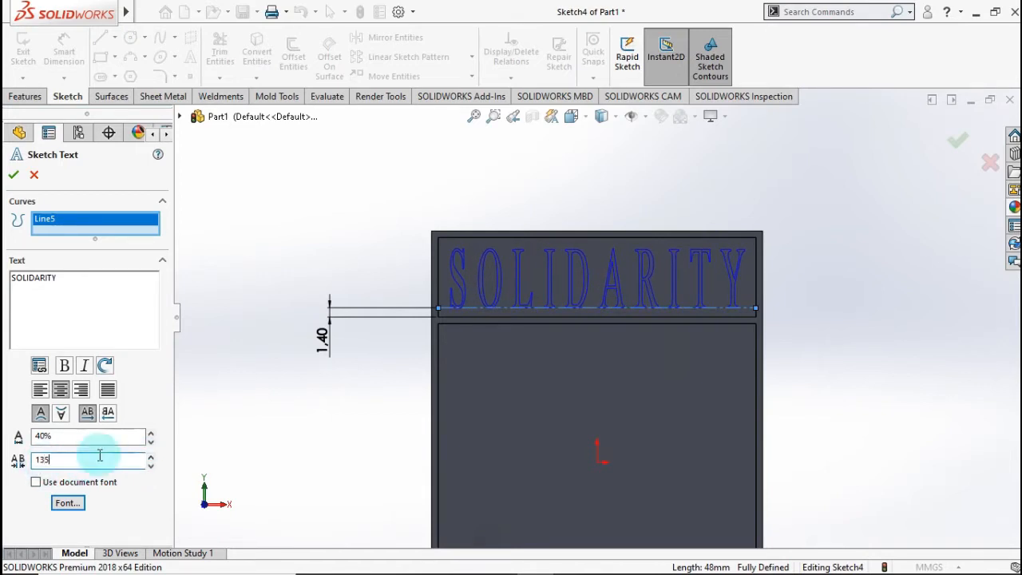
{"action": "type", "text": "135"}
{"action": "left_click", "coordinate": [250, 438]}
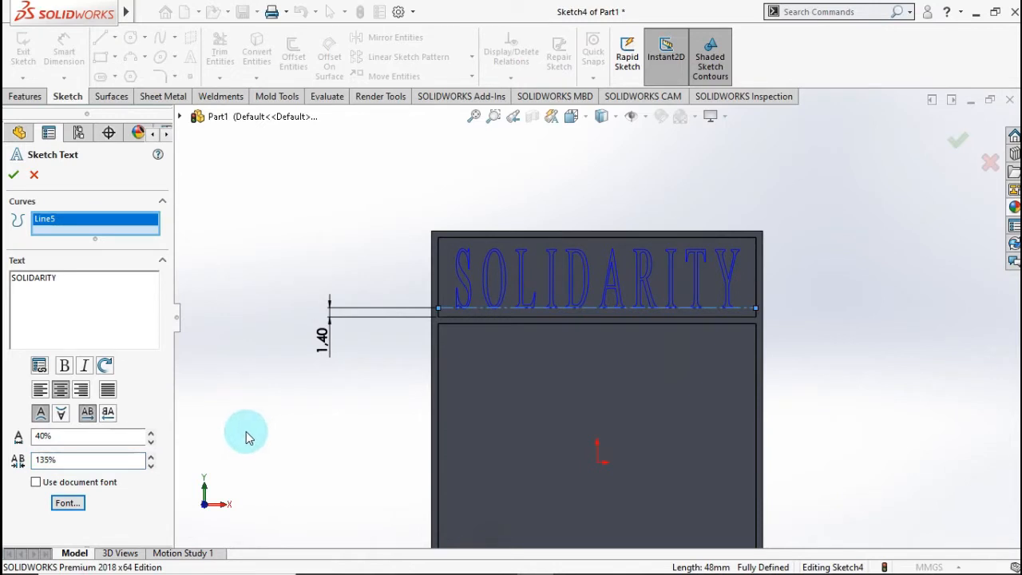
{"action": "left_click", "coordinate": [12, 177]}
Add the center-aligned sketch text FOREVER along the lower panel's centerline.
{"action": "scroll", "coordinate": [545, 423], "scroll_direction": "down", "scroll_amount": 3}
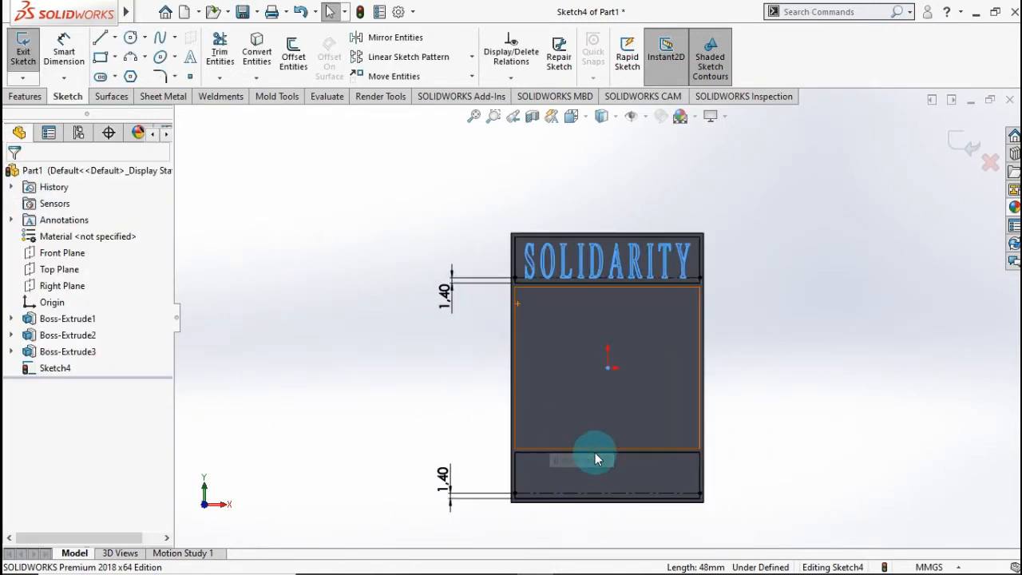
{"action": "scroll", "coordinate": [667, 480], "scroll_direction": "down", "scroll_amount": 2}
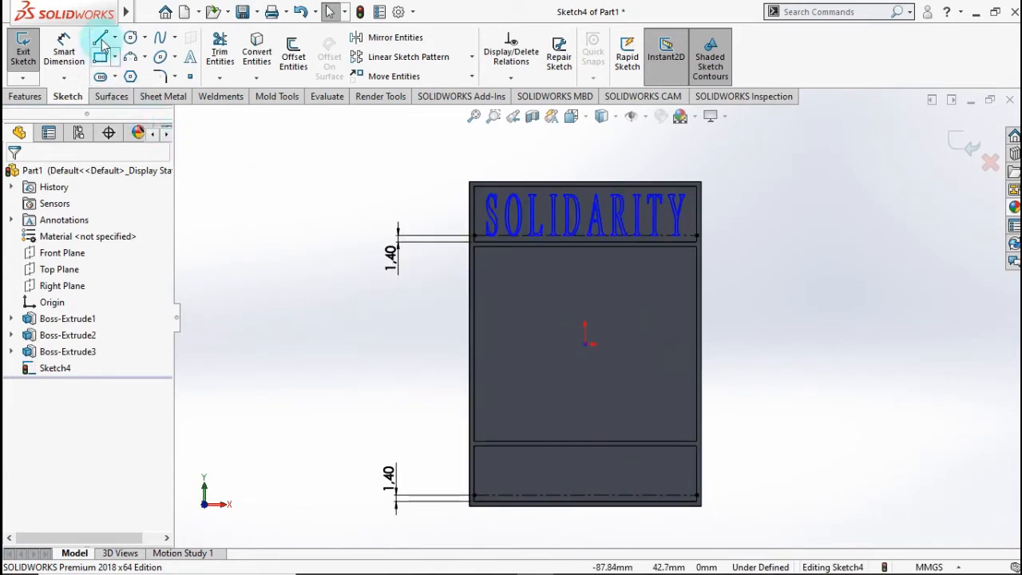
{"action": "mouse_move", "coordinate": [96, 13]}
{"action": "left_click", "coordinate": [233, 12]}
{"action": "mouse_move", "coordinate": [263, 15]}
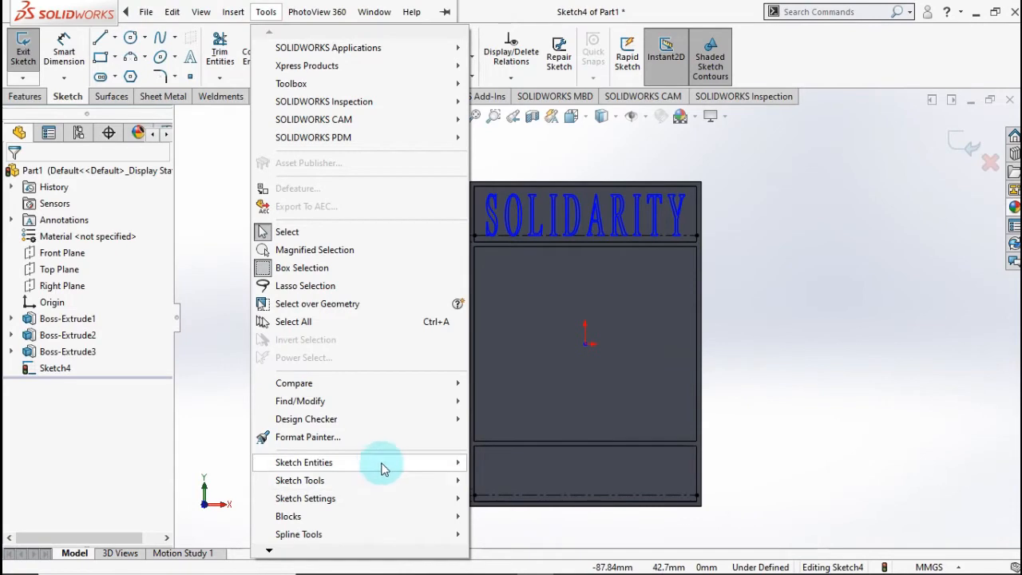
{"action": "mouse_move", "coordinate": [382, 464]}
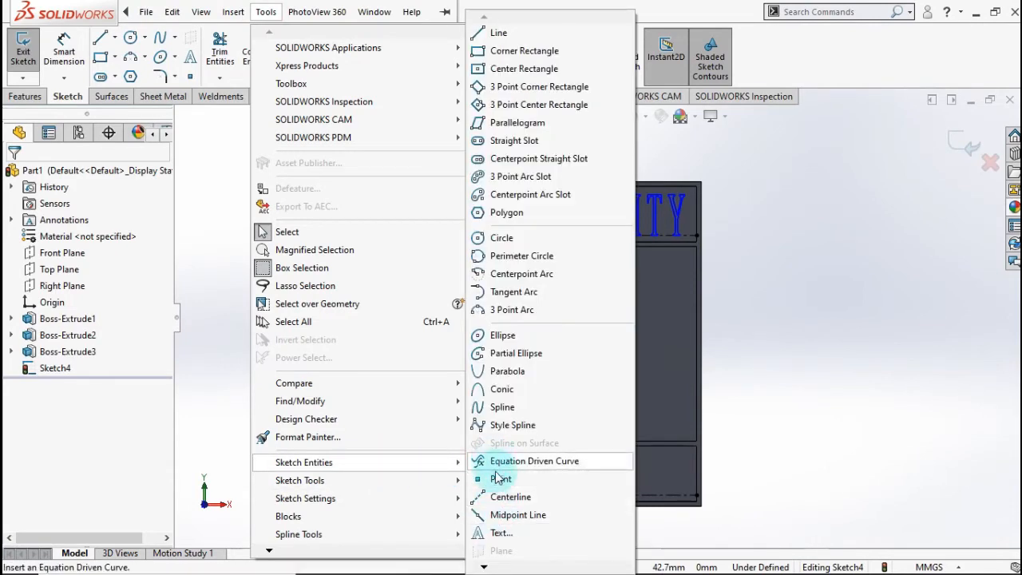
{"action": "left_click", "coordinate": [501, 533]}
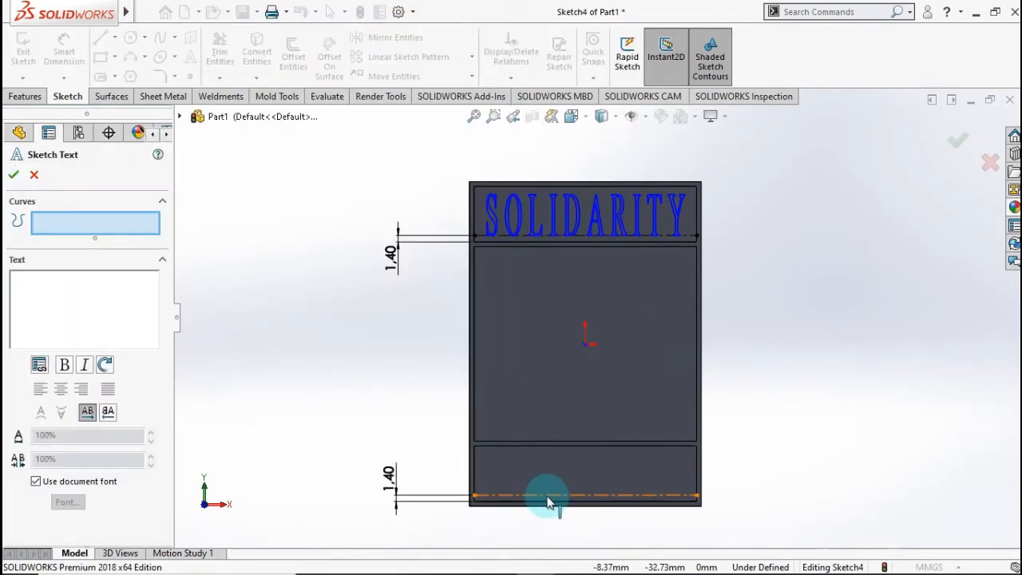
{"action": "left_click", "coordinate": [547, 498]}
{"action": "left_click", "coordinate": [90, 300]}
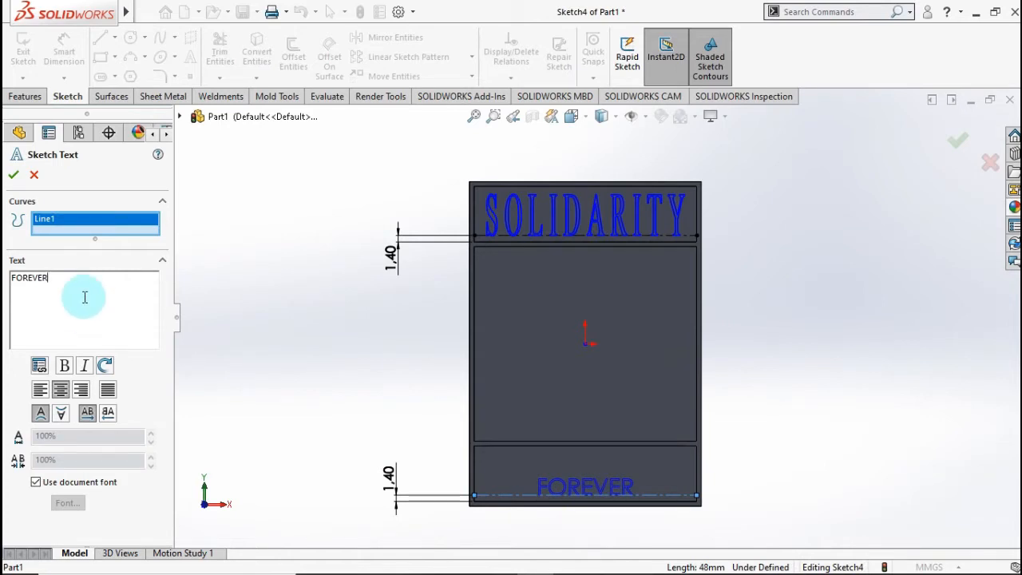
Override the document font for the FOREVER text with Times New Roman Regular, sizing it in points.
{"action": "left_click", "coordinate": [36, 482]}
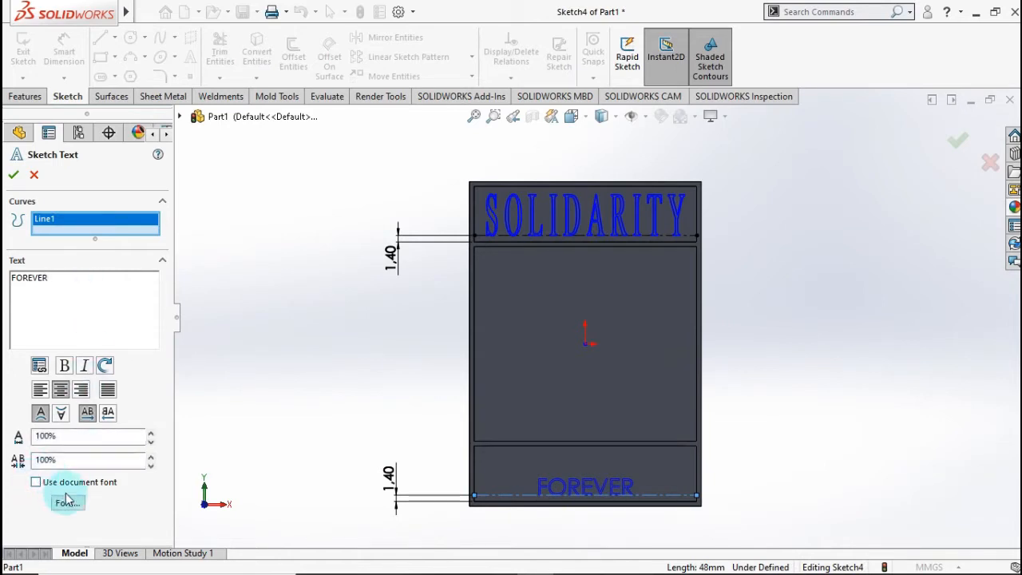
{"action": "scroll", "coordinate": [591, 479], "scroll_direction": "down", "scroll_amount": 3}
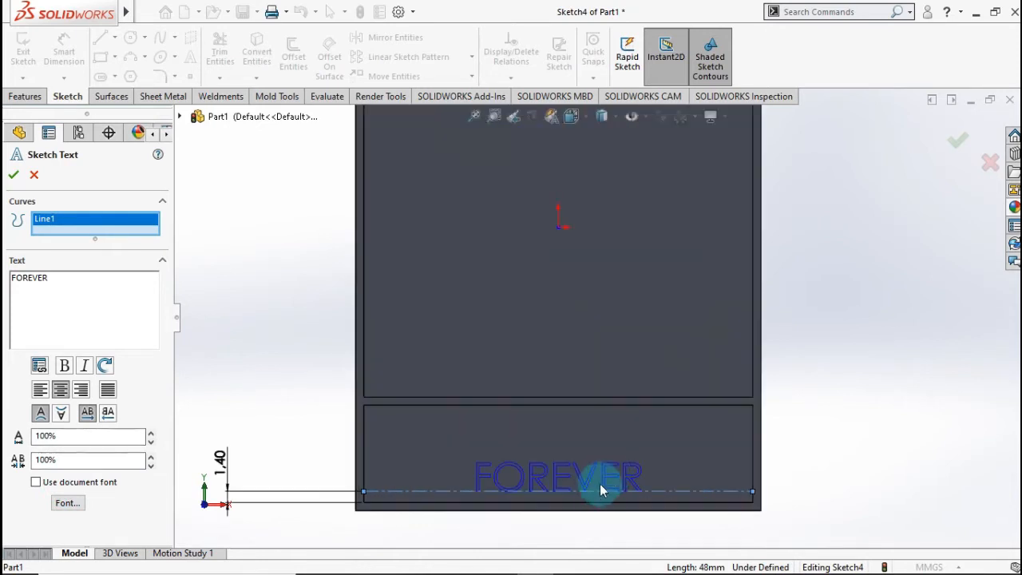
{"action": "scroll", "coordinate": [600, 484], "scroll_direction": "down", "scroll_amount": 2}
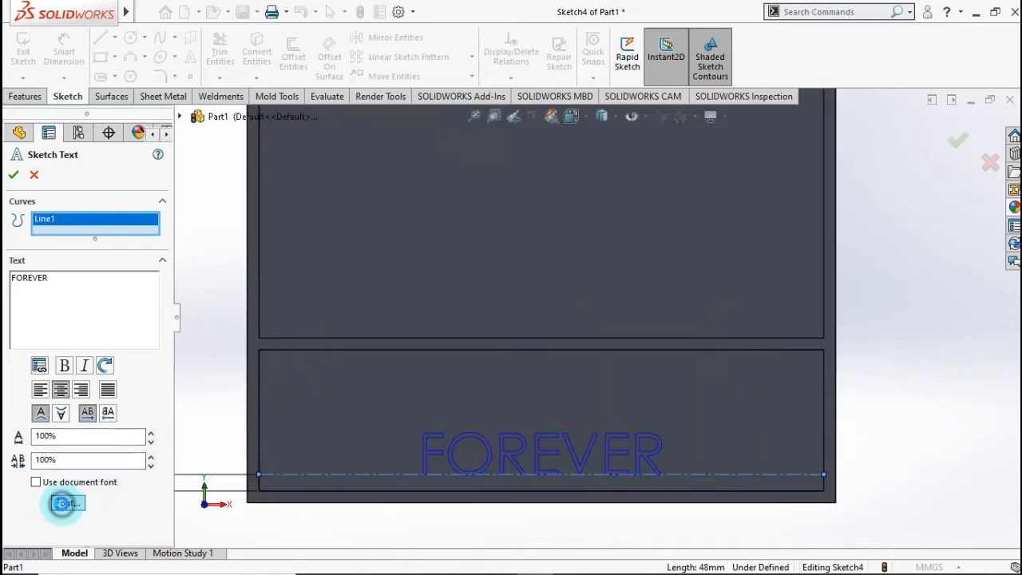
{"action": "left_click", "coordinate": [62, 503]}
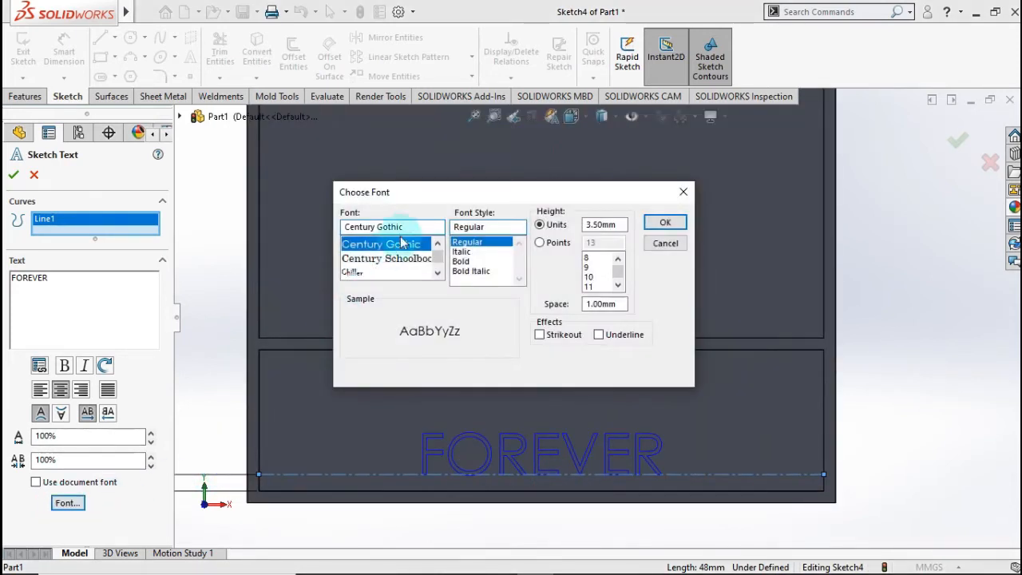
{"action": "type", "text": "Tim"}
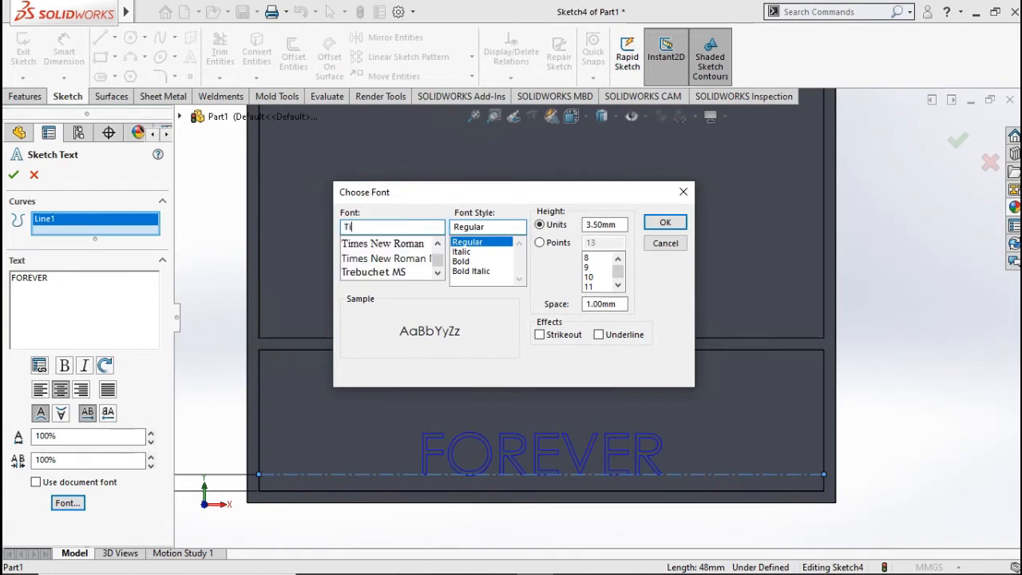
{"action": "left_click", "coordinate": [402, 246]}
{"action": "left_click", "coordinate": [540, 242]}
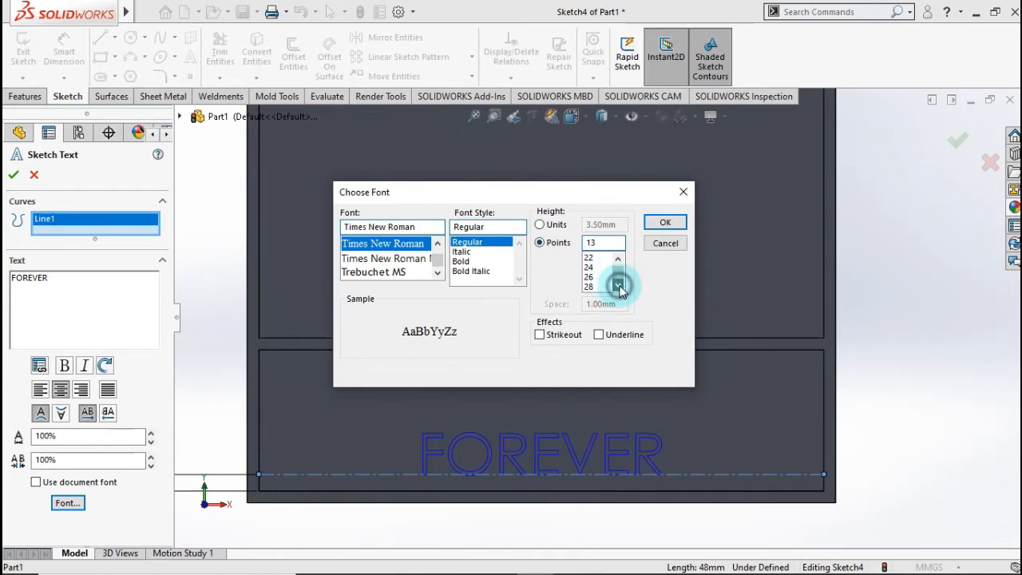
{"action": "left_click", "coordinate": [619, 285]}
{"action": "left_click", "coordinate": [678, 227]}
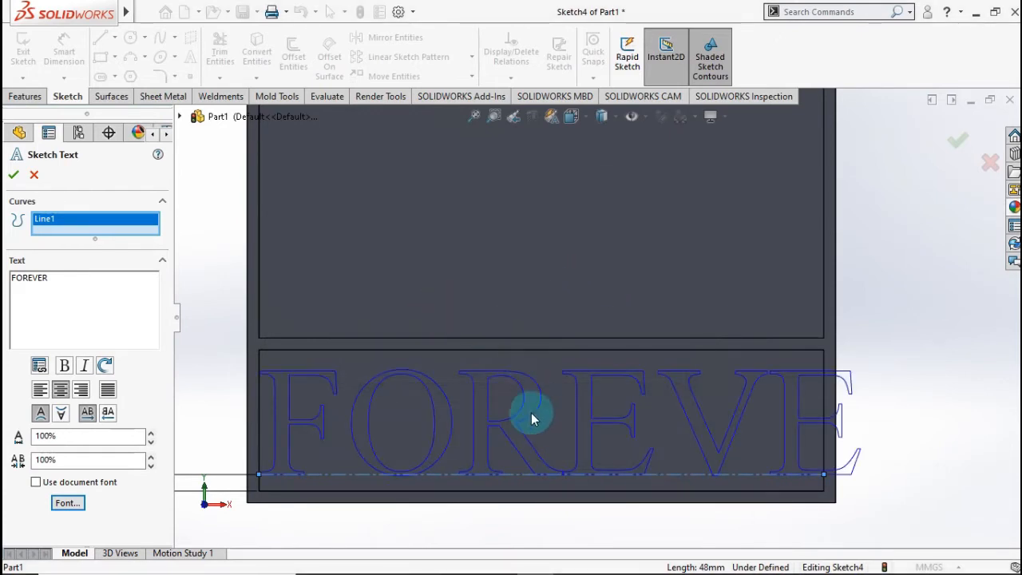
Set the width factor of the FOREVER text to 60%.
{"action": "left_click", "coordinate": [151, 442]}
{"action": "left_click", "coordinate": [151, 442]}
{"action": "left_click", "coordinate": [151, 441]}
{"action": "left_click", "coordinate": [151, 442]}
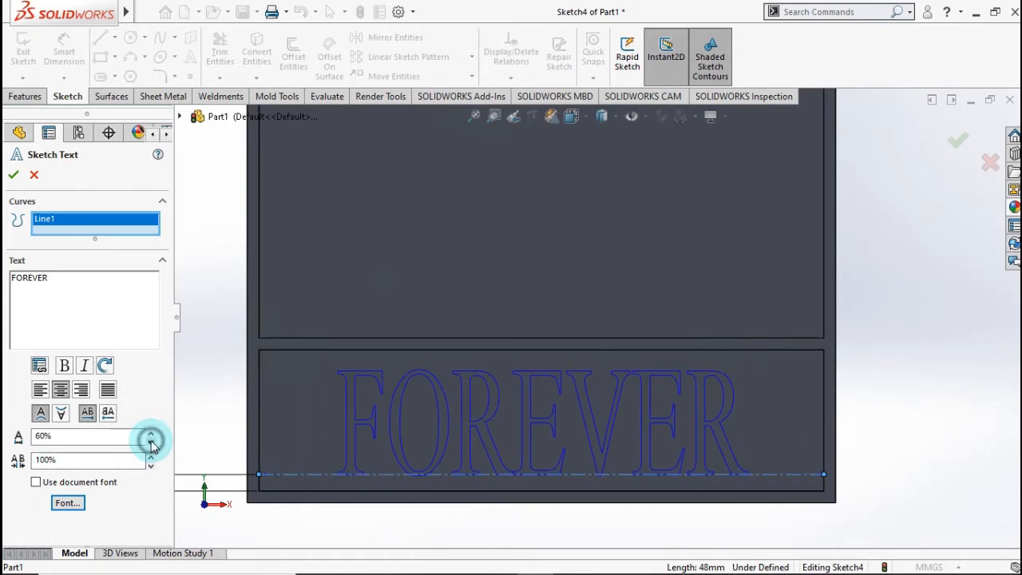
Set the character spacing of the FOREVER text to 130% and accept the sketch text.
{"action": "left_click", "coordinate": [151, 455]}
{"action": "left_click", "coordinate": [150, 456]}
{"action": "left_click", "coordinate": [151, 455]}
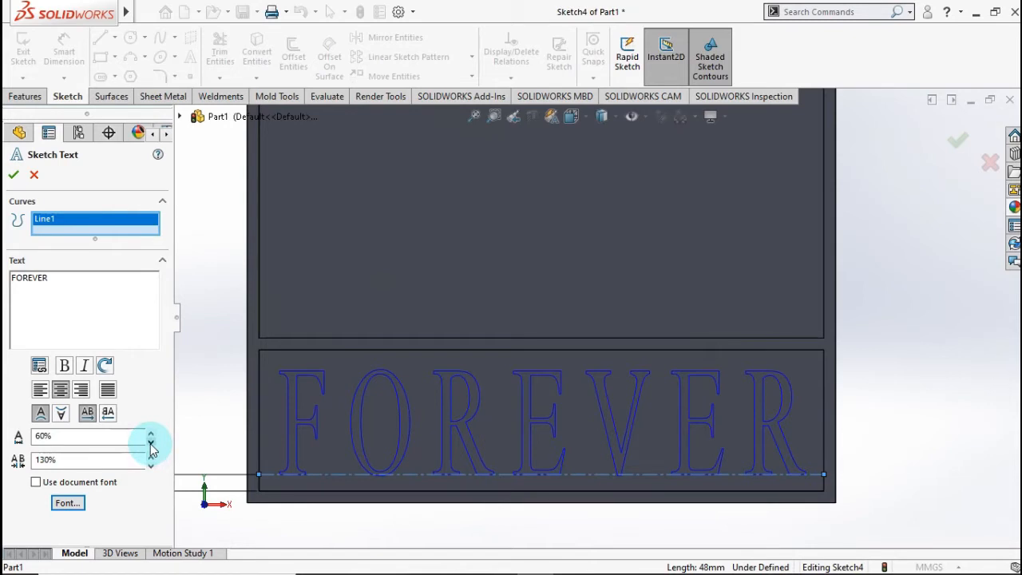
{"action": "scroll", "coordinate": [478, 431], "scroll_direction": "up", "scroll_amount": 5}
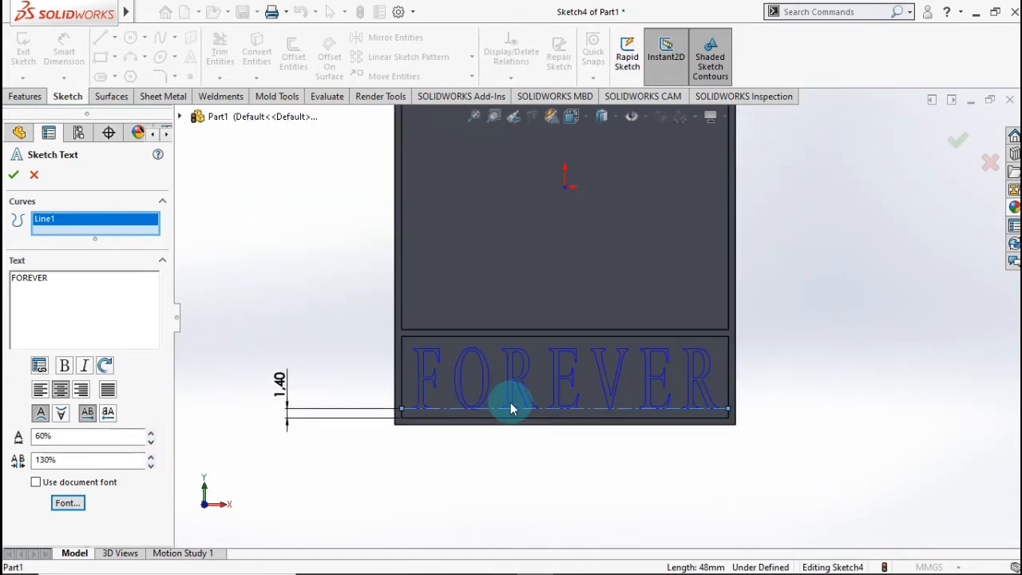
{"action": "scroll", "coordinate": [569, 202], "scroll_direction": "down", "scroll_amount": 1}
{"action": "scroll", "coordinate": [569, 202], "scroll_direction": "up", "scroll_amount": 2}
{"action": "scroll", "coordinate": [579, 192], "scroll_direction": "down", "scroll_amount": 1}
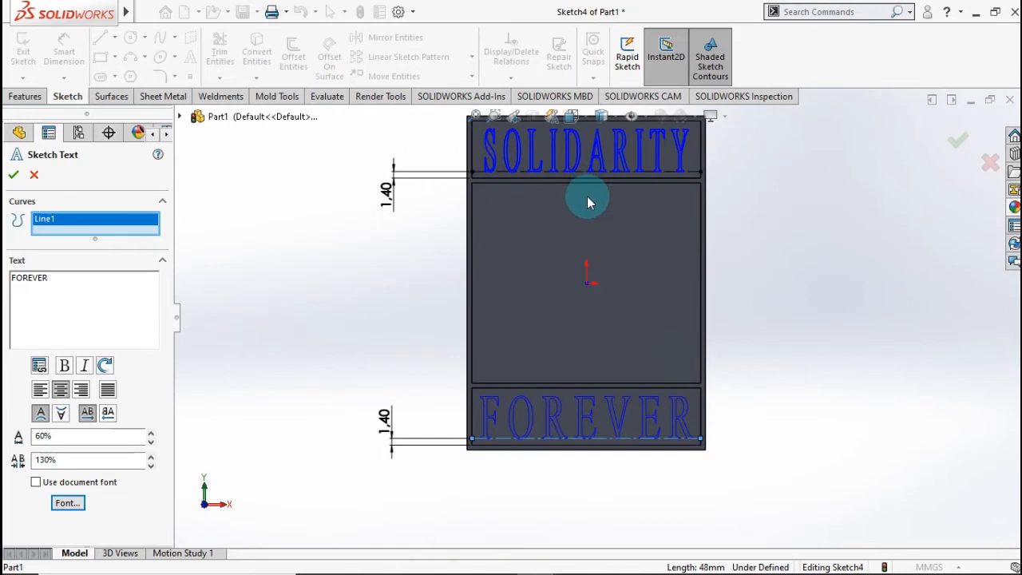
{"action": "left_click", "coordinate": [14, 174]}
{"action": "left_click", "coordinate": [657, 266]}
{"action": "left_click", "coordinate": [783, 258]}
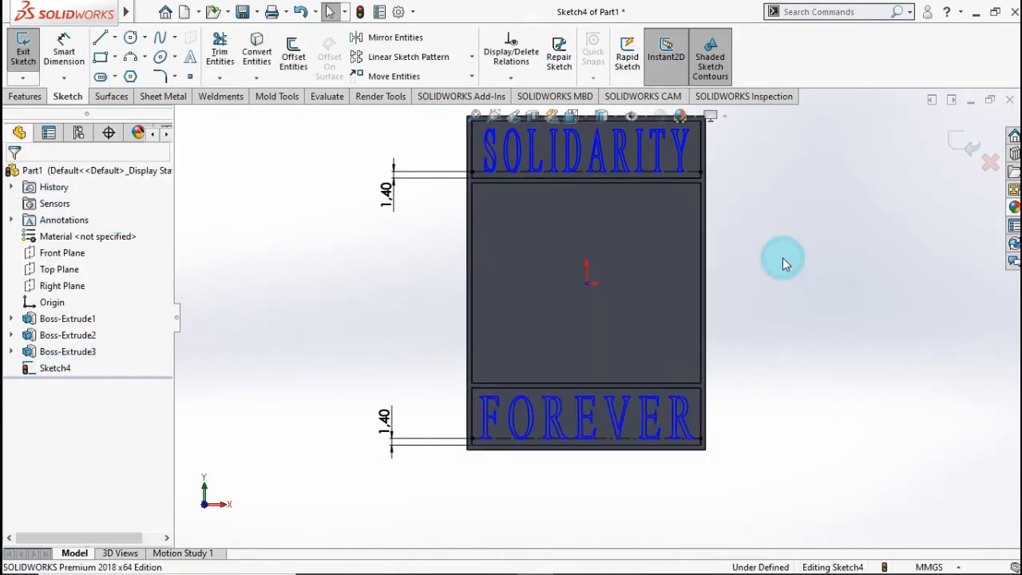
Extrude-cut the SOLIDARITY and FOREVER text sketch from the sketch plane up to the plate's raised frame face.
{"action": "left_click", "coordinate": [26, 96]}
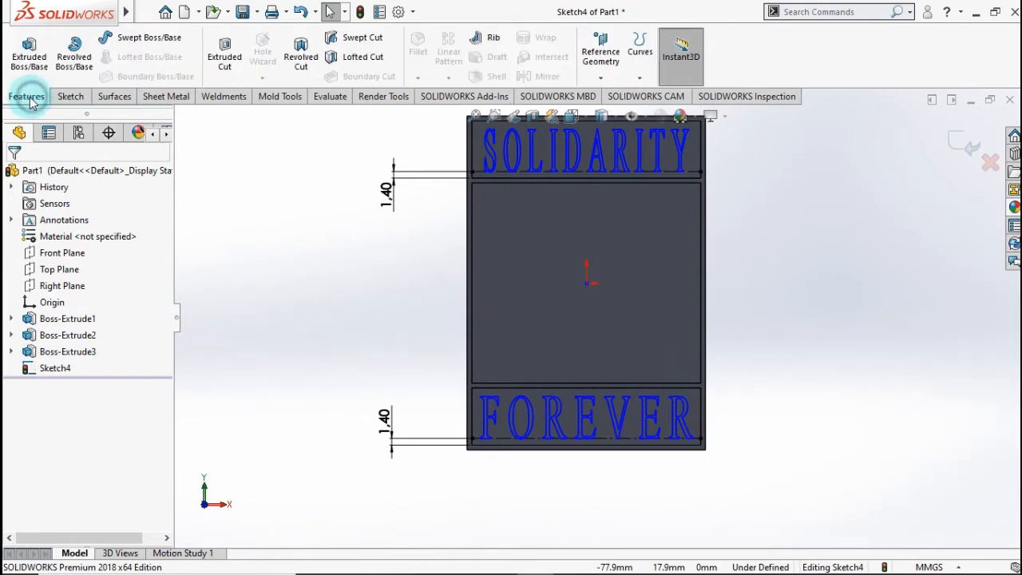
{"action": "left_click", "coordinate": [226, 58]}
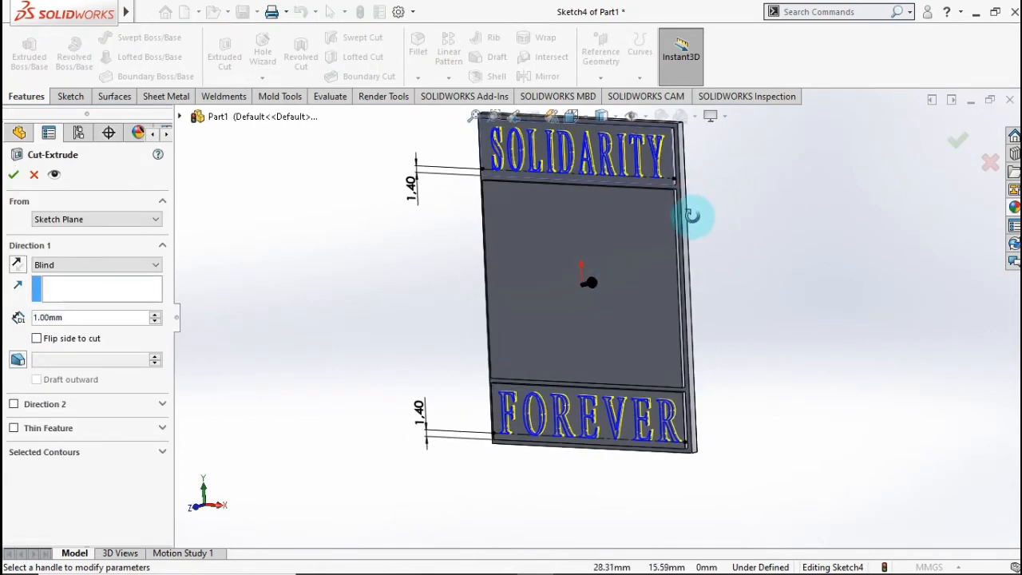
{"action": "middle_click_drag", "start_coordinate": [692, 216], "coordinate": [688, 212]}
{"action": "scroll", "coordinate": [686, 154], "scroll_direction": "down", "scroll_amount": 7}
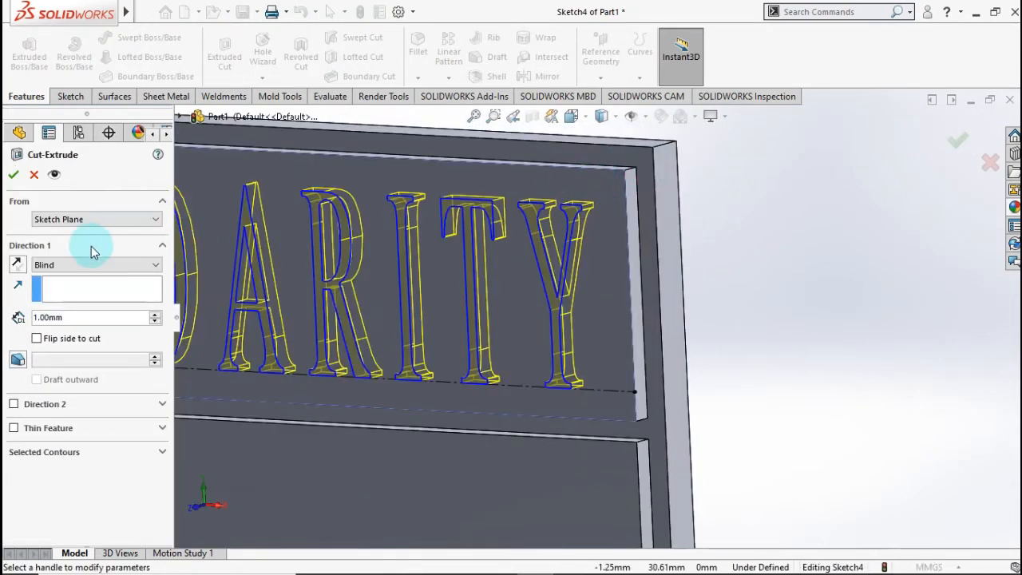
{"action": "left_click", "coordinate": [91, 265]}
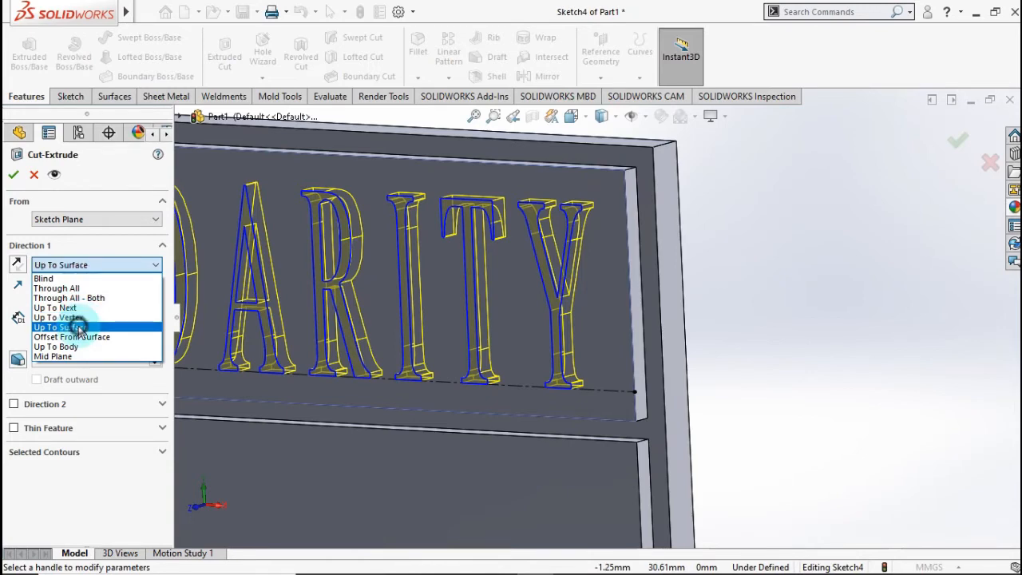
{"action": "left_click", "coordinate": [80, 327]}
{"action": "left_click", "coordinate": [648, 250]}
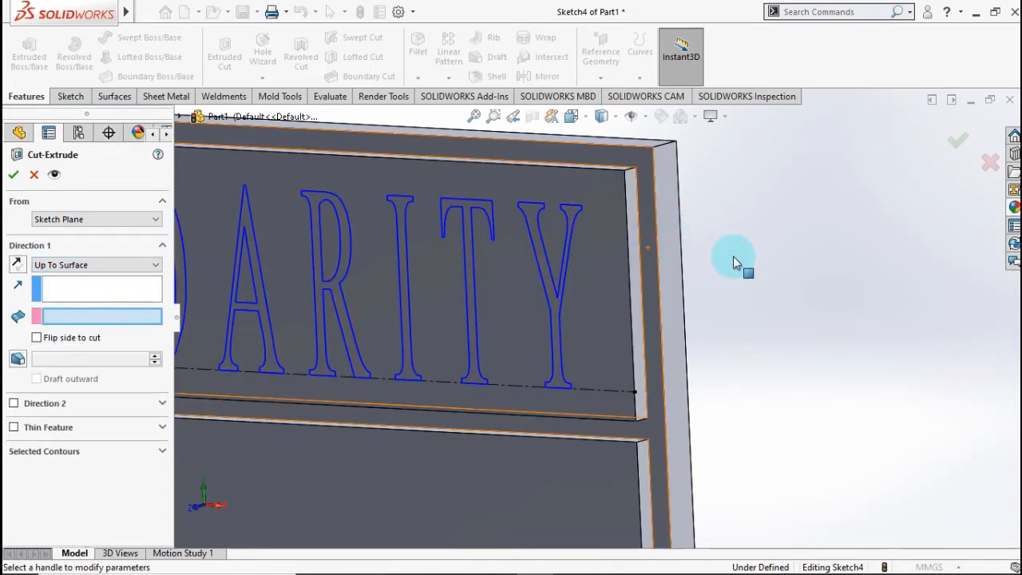
{"action": "scroll", "coordinate": [591, 454], "scroll_direction": "up", "scroll_amount": 8}
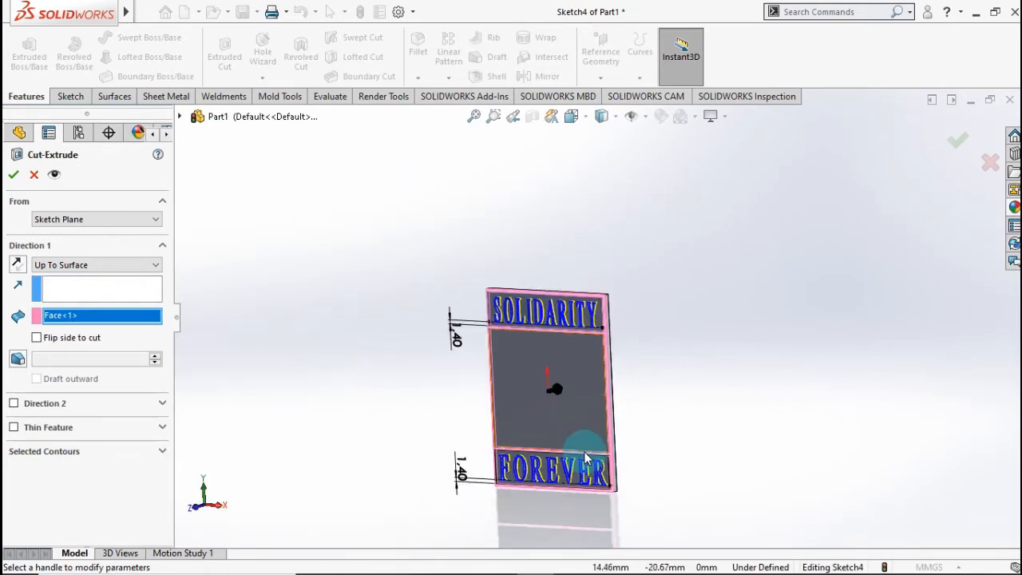
{"action": "scroll", "coordinate": [587, 455], "scroll_direction": "down", "scroll_amount": 3}
{"action": "left_click", "coordinate": [14, 174]}
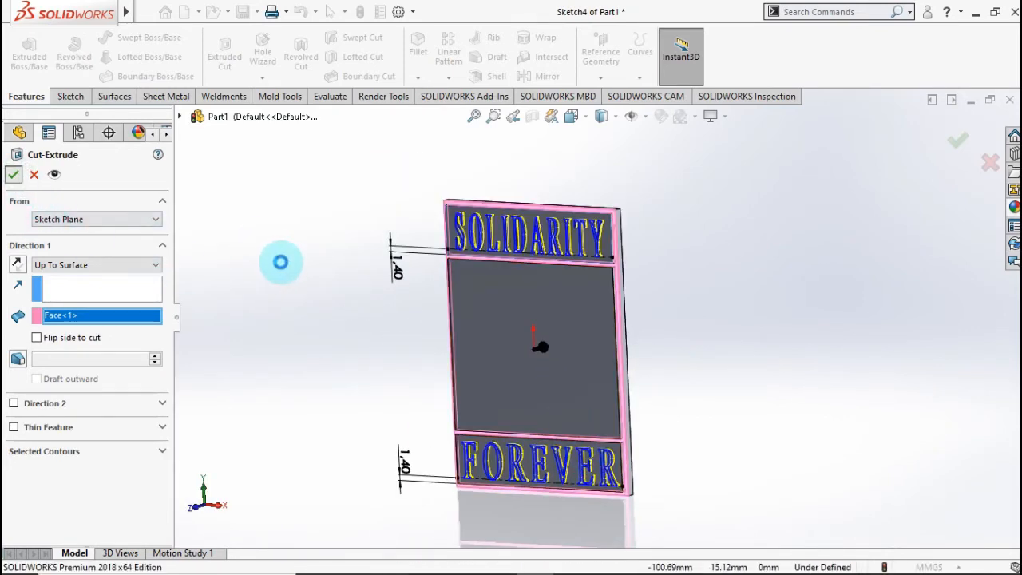
{"action": "left_click", "coordinate": [282, 266]}
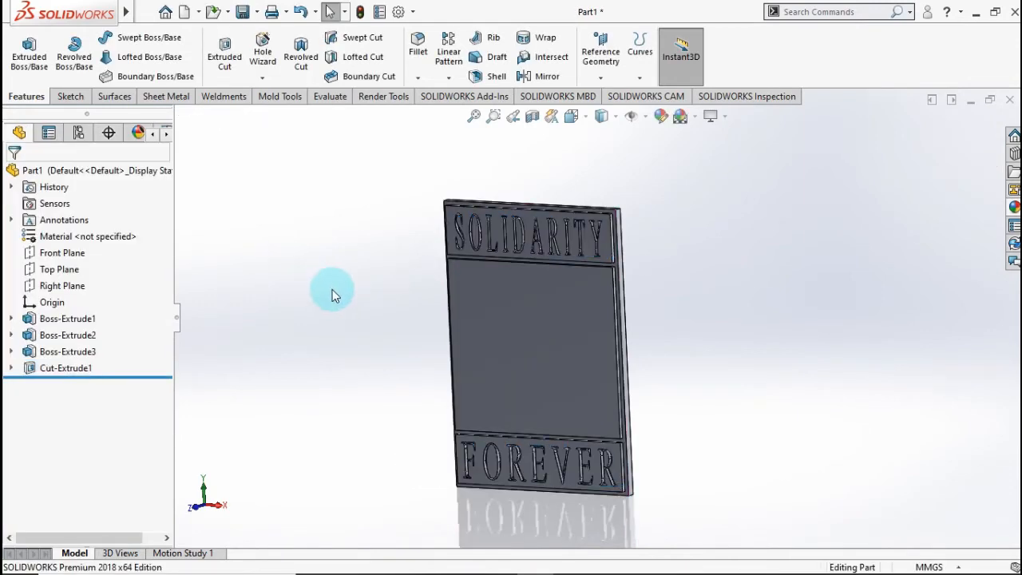
Start a sketch on the middle panel face and draw a vertical centerline between the midpoints of its upper and lower edges.
{"action": "middle_click_drag", "start_coordinate": [333, 295], "coordinate": [355, 264]}
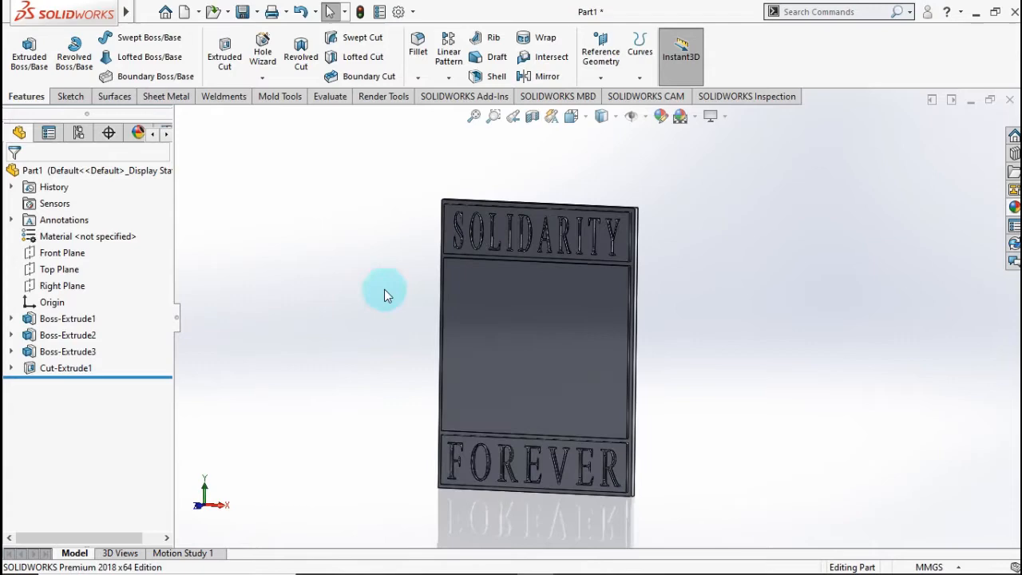
{"action": "left_click", "coordinate": [527, 341]}
{"action": "left_click", "coordinate": [591, 300]}
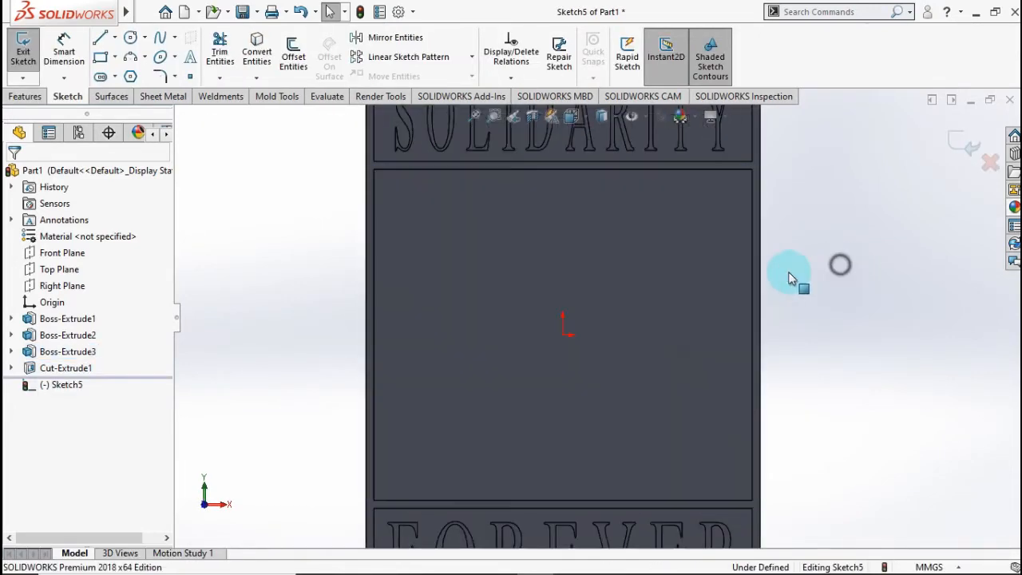
{"action": "left_click", "coordinate": [114, 37]}
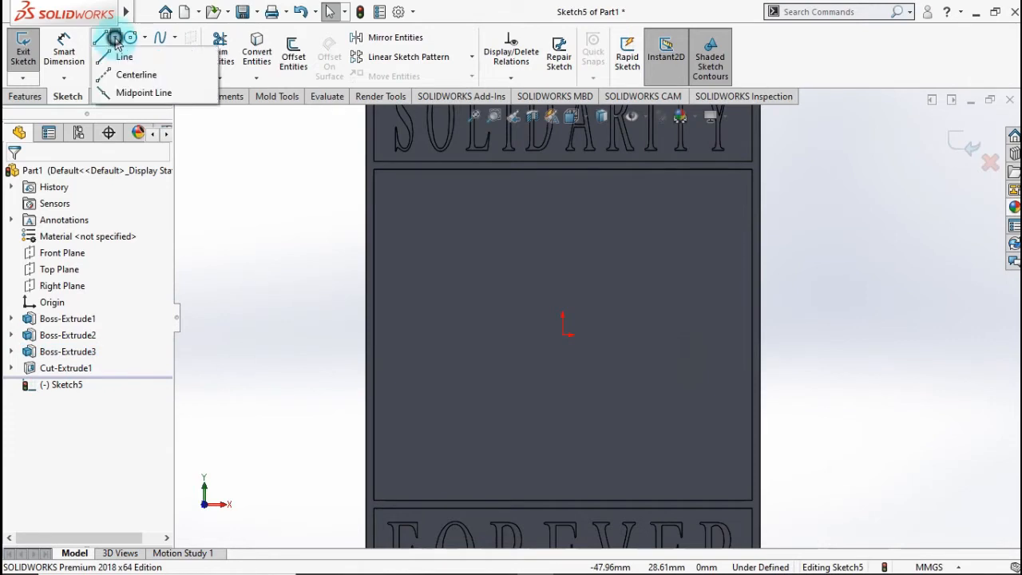
{"action": "left_click", "coordinate": [119, 76]}
{"action": "left_click", "coordinate": [563, 169]}
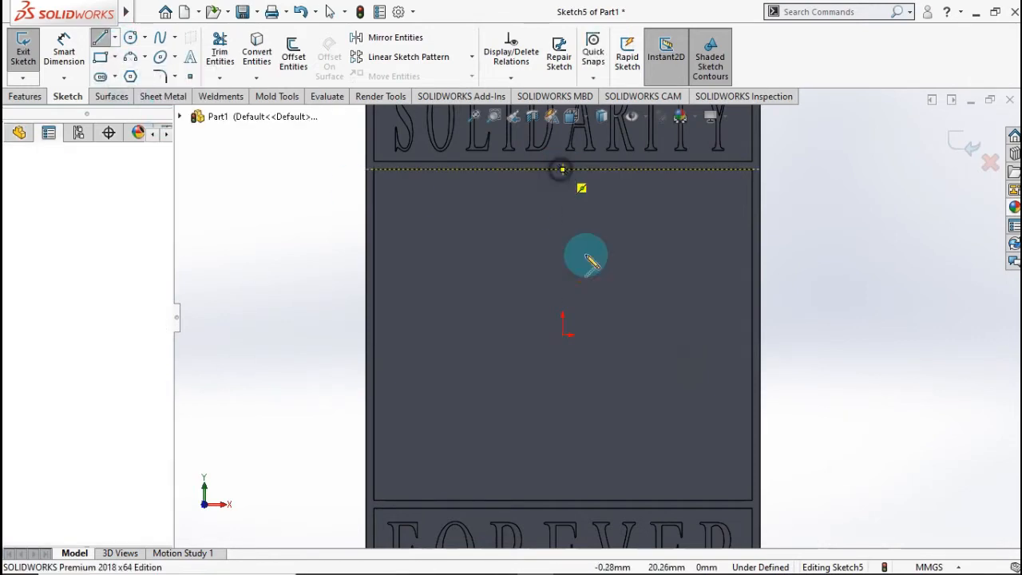
{"action": "left_click", "coordinate": [564, 502]}
{"action": "key", "text": "Escape"}
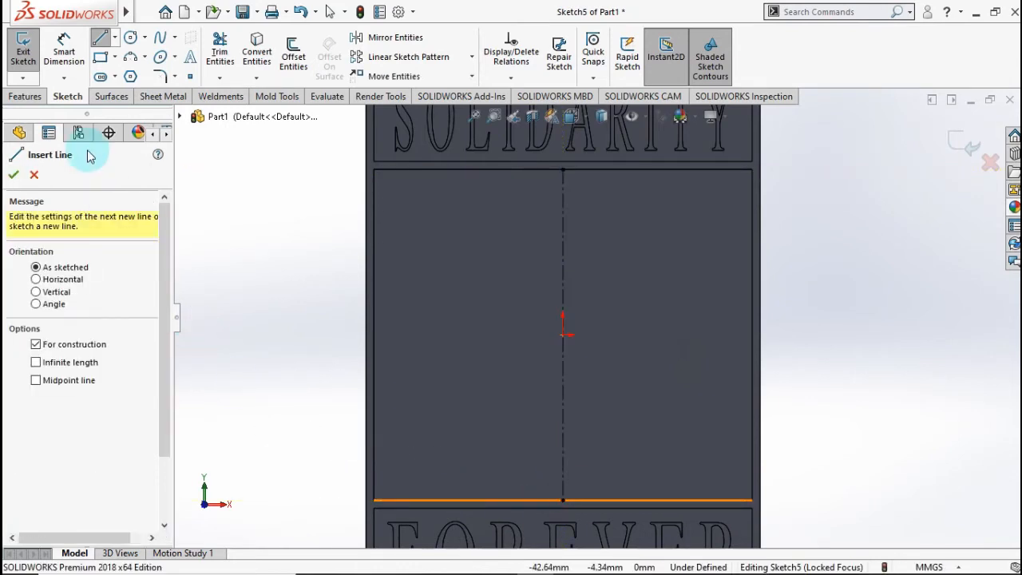
Sketch the open outline of the M's left leg with straight lines, its foot about 4.9 mm tall and top line about 16.5 mm long.
{"action": "left_click", "coordinate": [104, 40]}
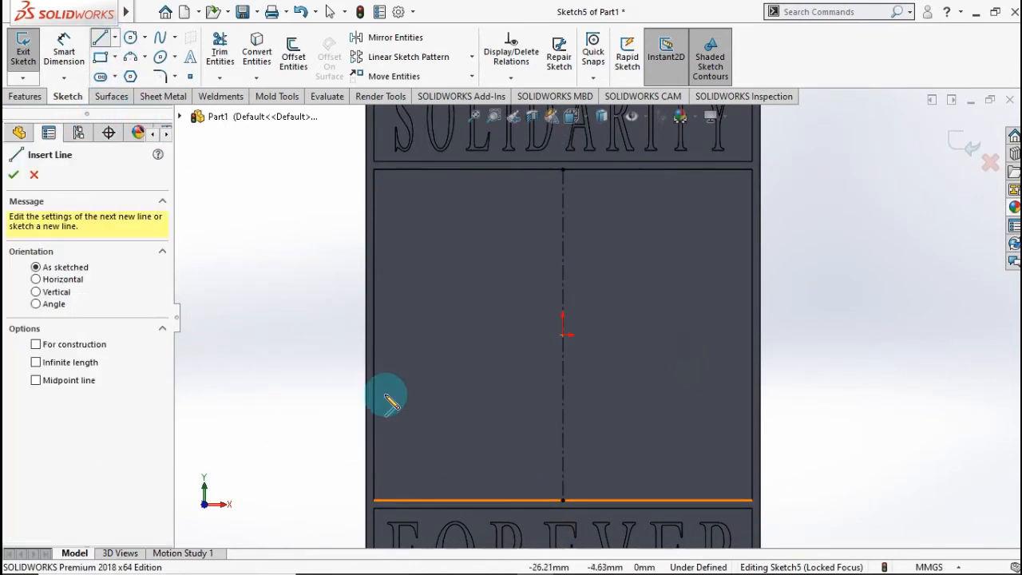
{"action": "left_click_drag", "start_coordinate": [482, 442], "coordinate": [520, 440]}
{"action": "left_click", "coordinate": [519, 479]}
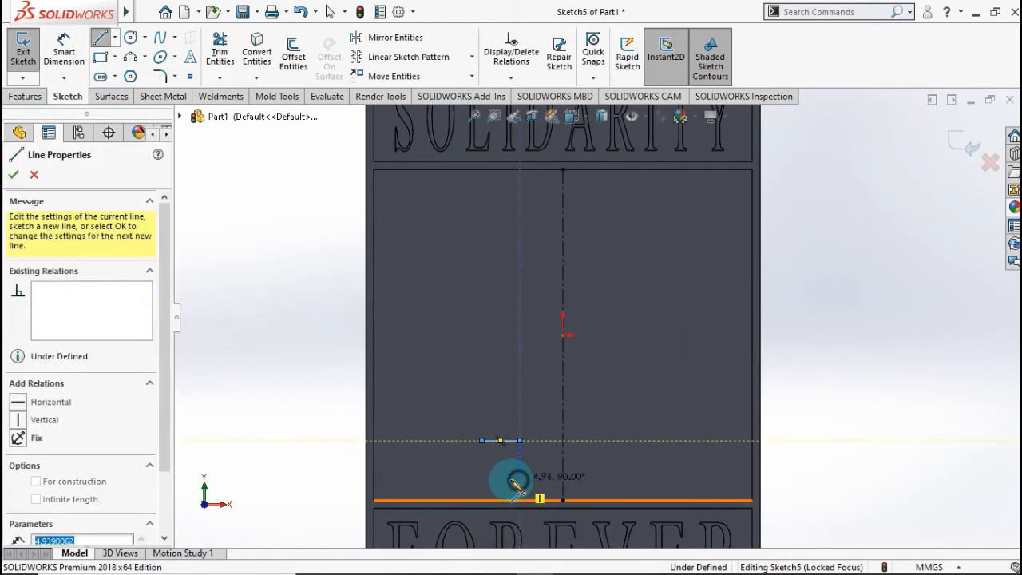
{"action": "left_click", "coordinate": [410, 479]}
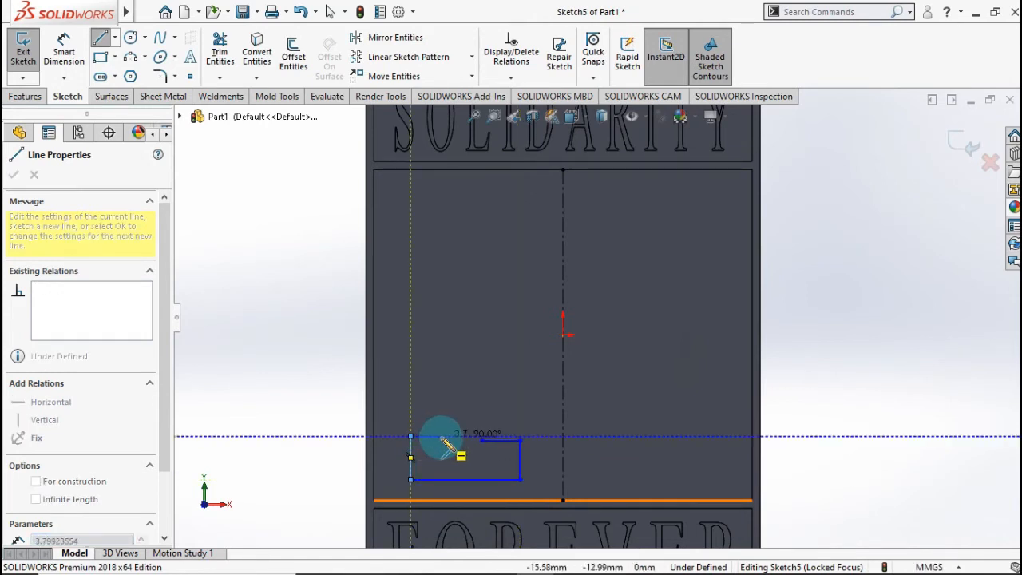
{"action": "left_click", "coordinate": [441, 436]}
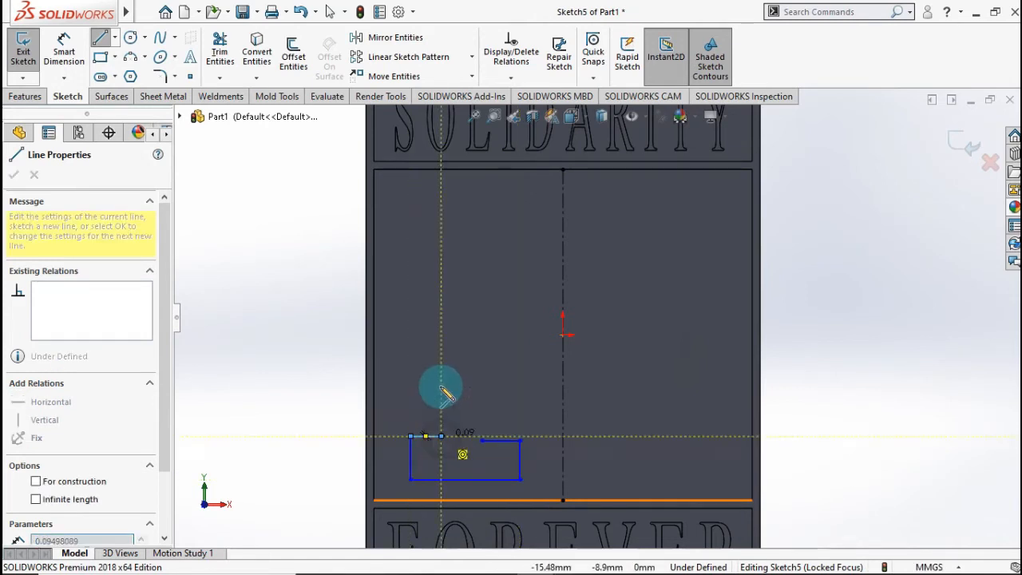
{"action": "left_click", "coordinate": [441, 244]}
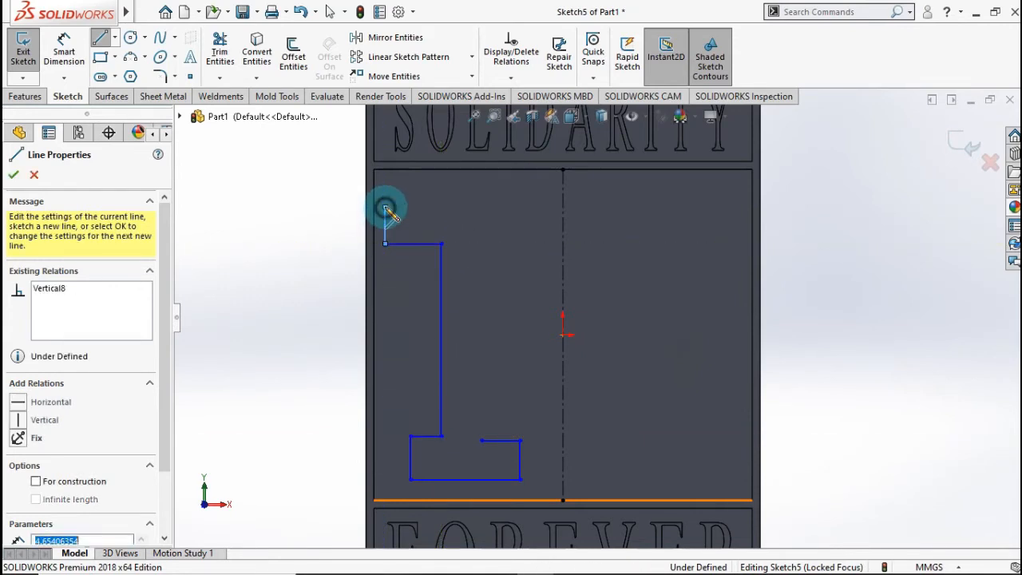
{"action": "left_click", "coordinate": [516, 207]}
{"action": "key", "text": "Escape"}
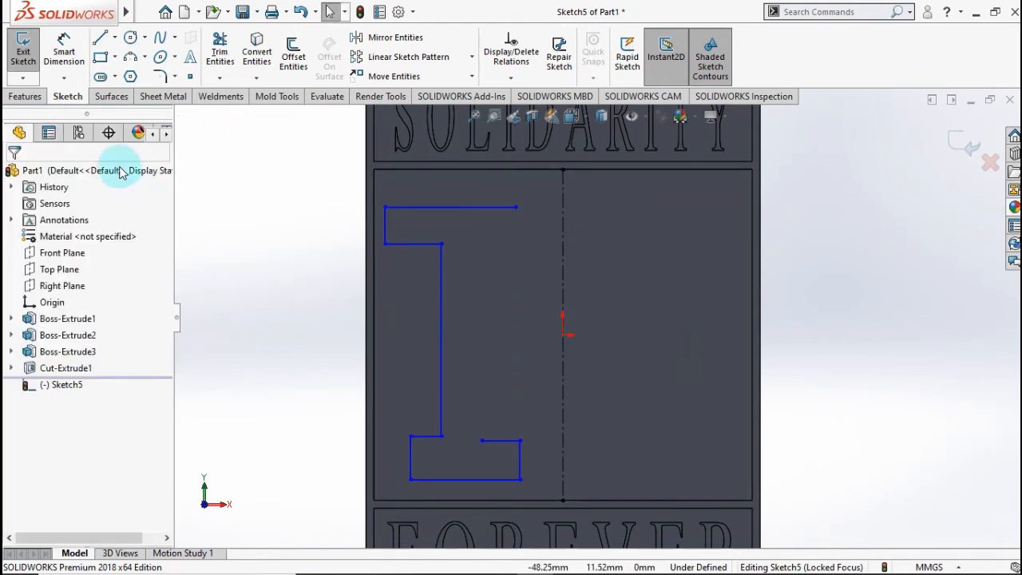
Dimension the foot's bottom line 3 mm above the middle panel's lower edge.
{"action": "left_click", "coordinate": [63, 50]}
{"action": "scroll", "coordinate": [479, 477], "scroll_direction": "up", "scroll_amount": 1}
{"action": "scroll", "coordinate": [493, 481], "scroll_direction": "down", "scroll_amount": 1}
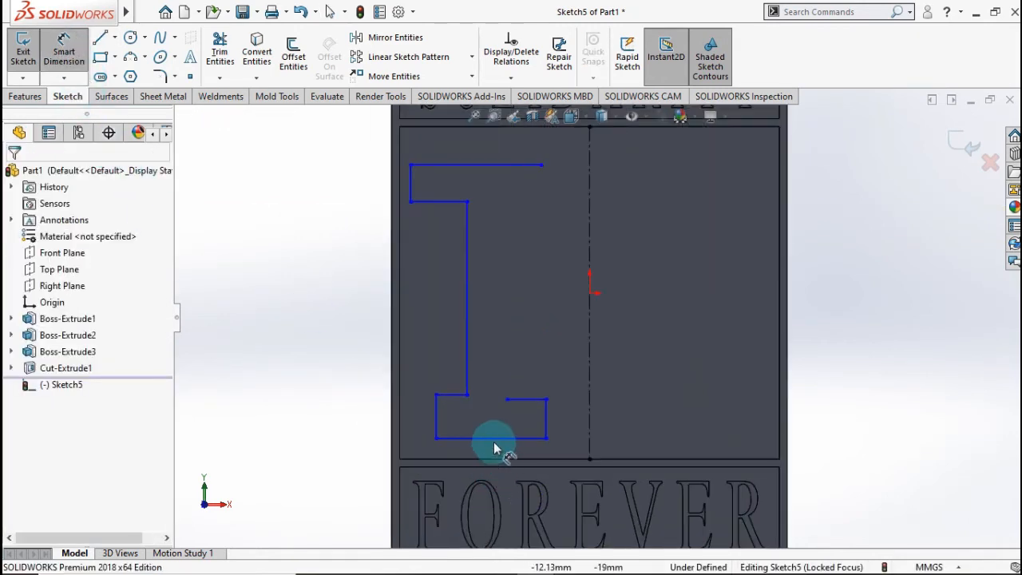
{"action": "left_click", "coordinate": [494, 439]}
{"action": "left_click", "coordinate": [492, 459]}
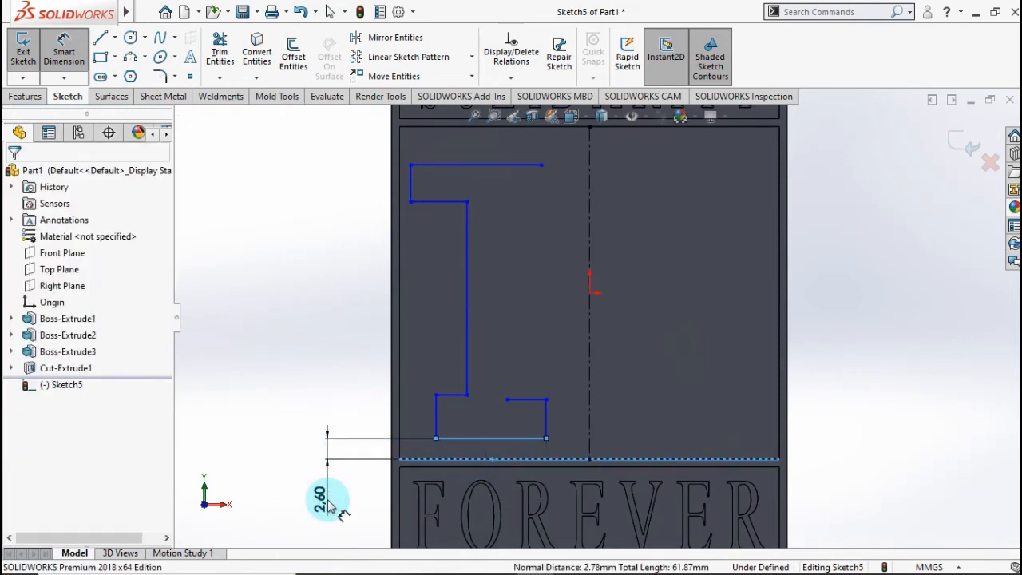
{"action": "left_click", "coordinate": [330, 495]}
{"action": "type", "text": "3"}
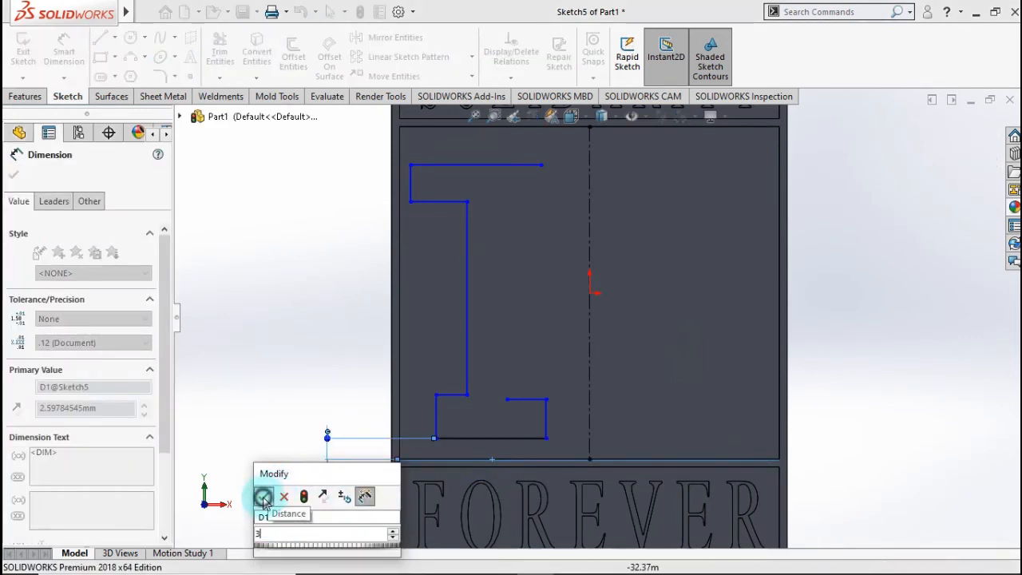
{"action": "left_click", "coordinate": [264, 497]}
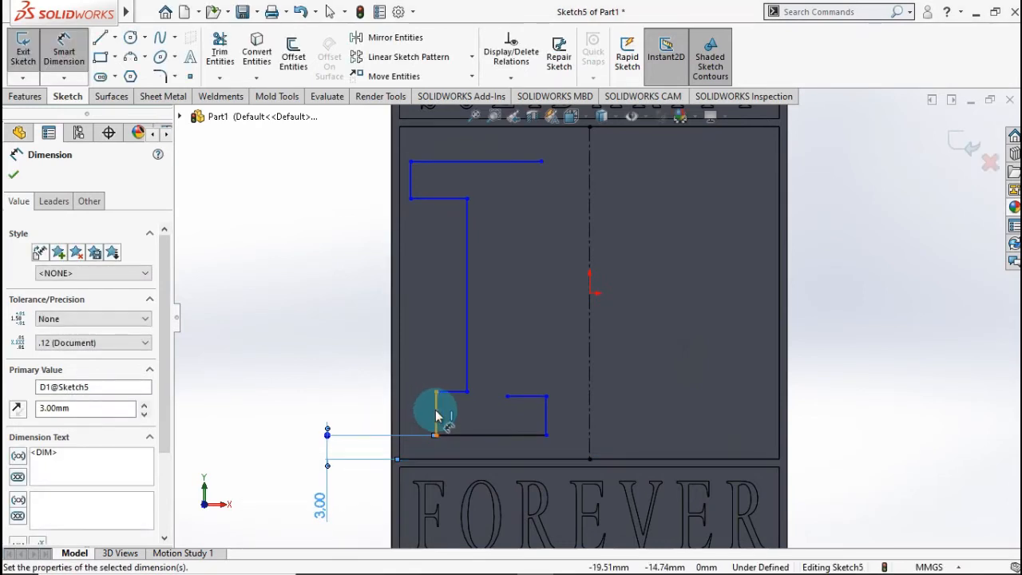
Dimension the foot's outer vertical line 1 mm from the middle panel's left edge.
{"action": "left_click", "coordinate": [400, 420]}
{"action": "left_click", "coordinate": [435, 415]}
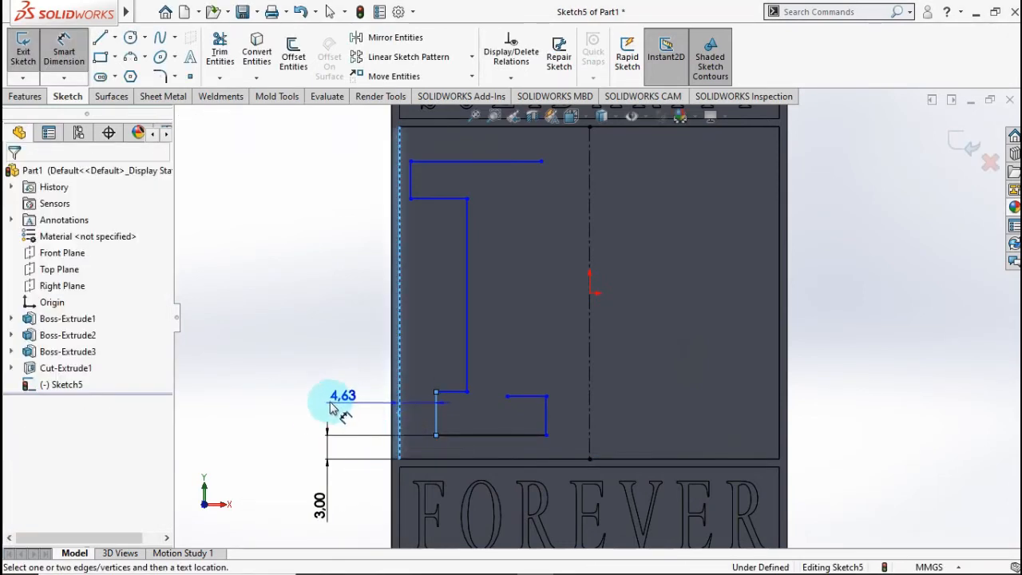
{"action": "left_click", "coordinate": [287, 420]}
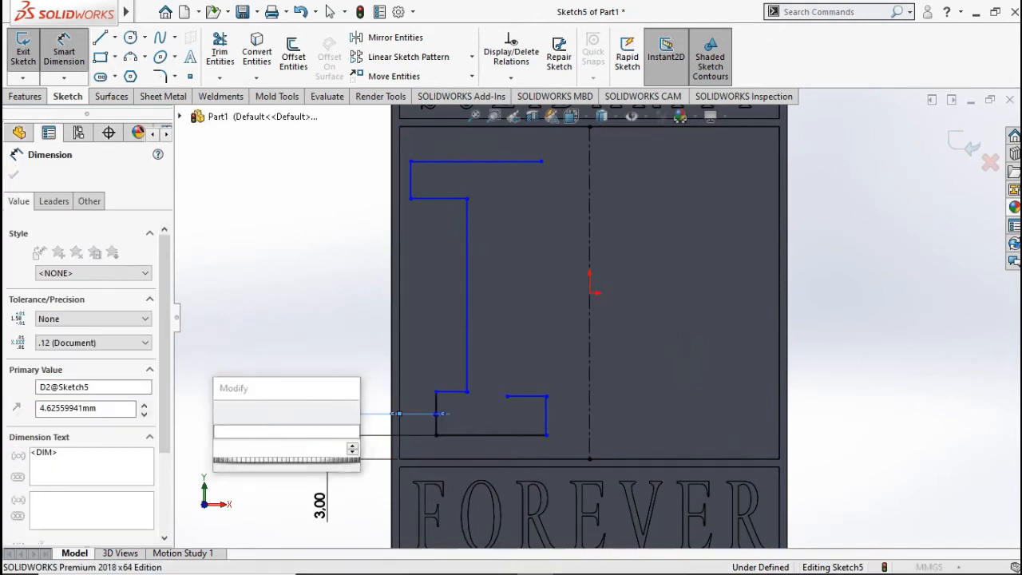
{"action": "left_click", "coordinate": [229, 404]}
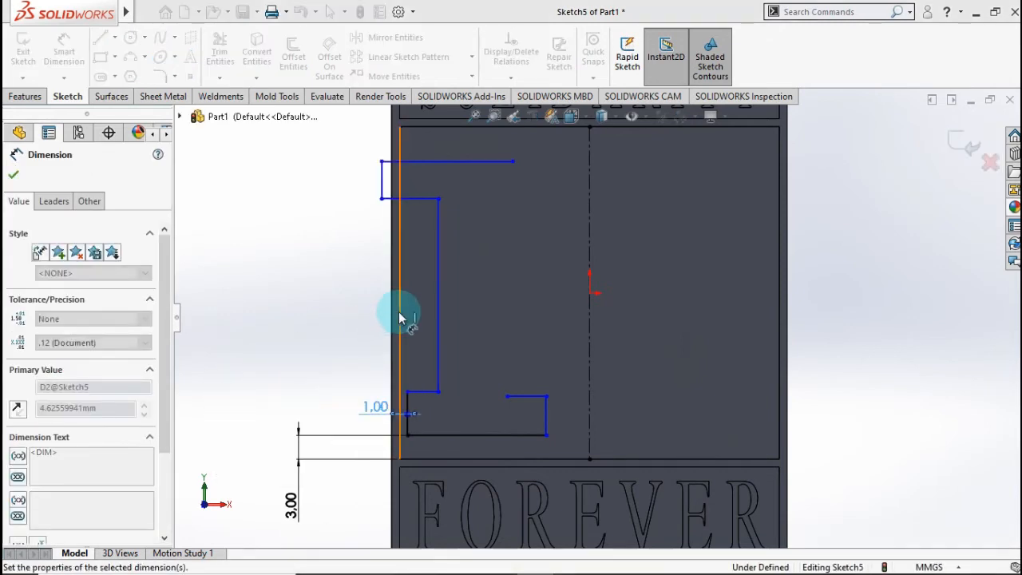
Dimension the upper serif's outer vertical line from the panel's left edge as -2 mm to flip it inward, and place the dimension outside the plate.
{"action": "scroll", "coordinate": [421, 234], "scroll_direction": "down", "scroll_amount": 4}
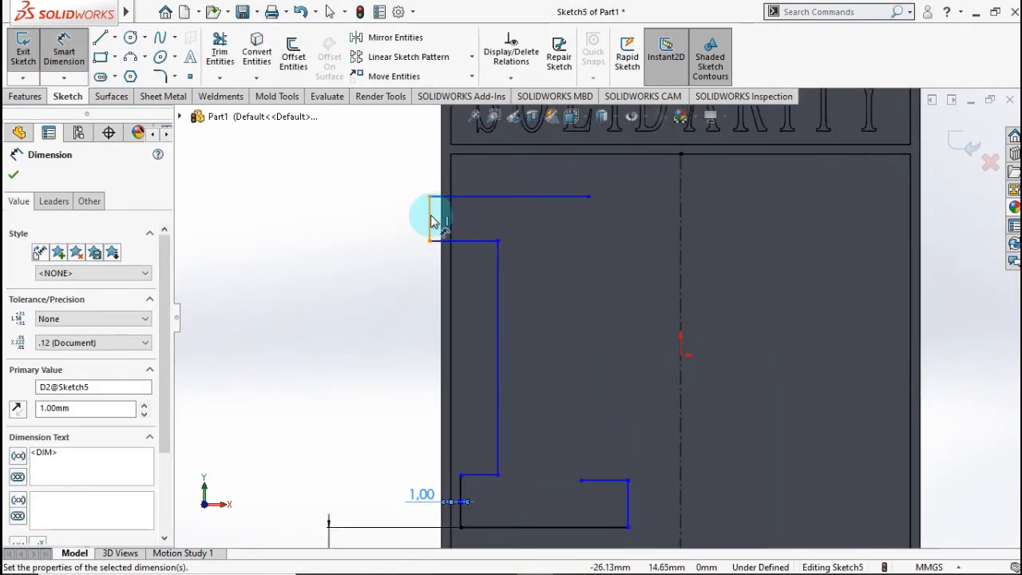
{"action": "left_click", "coordinate": [431, 219]}
{"action": "left_click", "coordinate": [450, 218]}
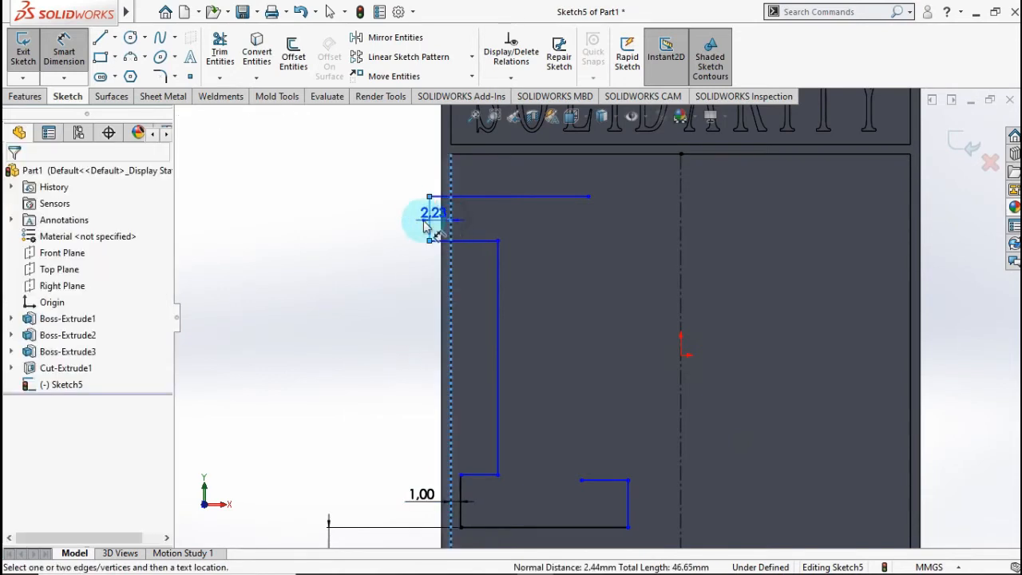
{"action": "left_click", "coordinate": [355, 228]}
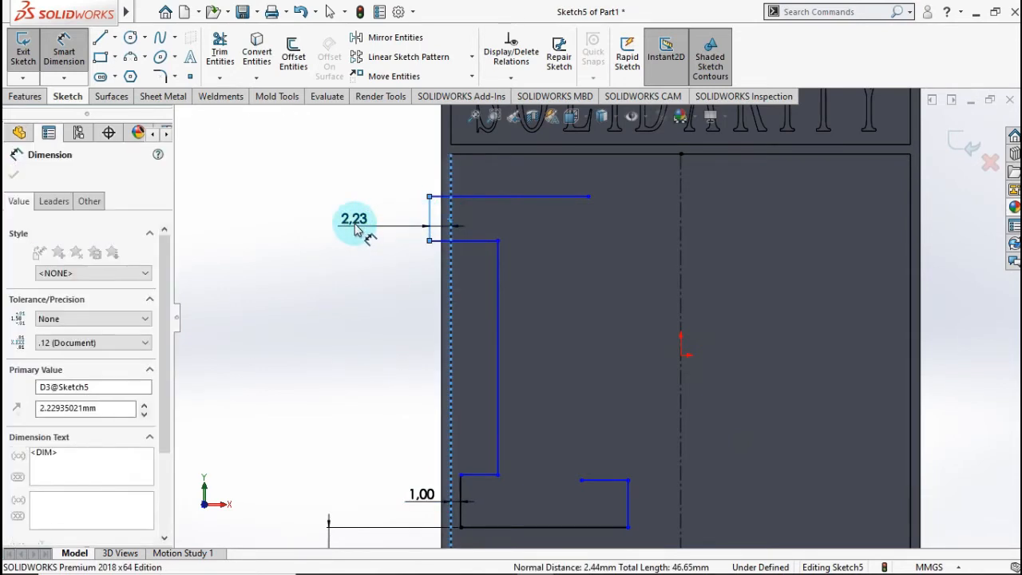
{"action": "type", "text": "=2"}
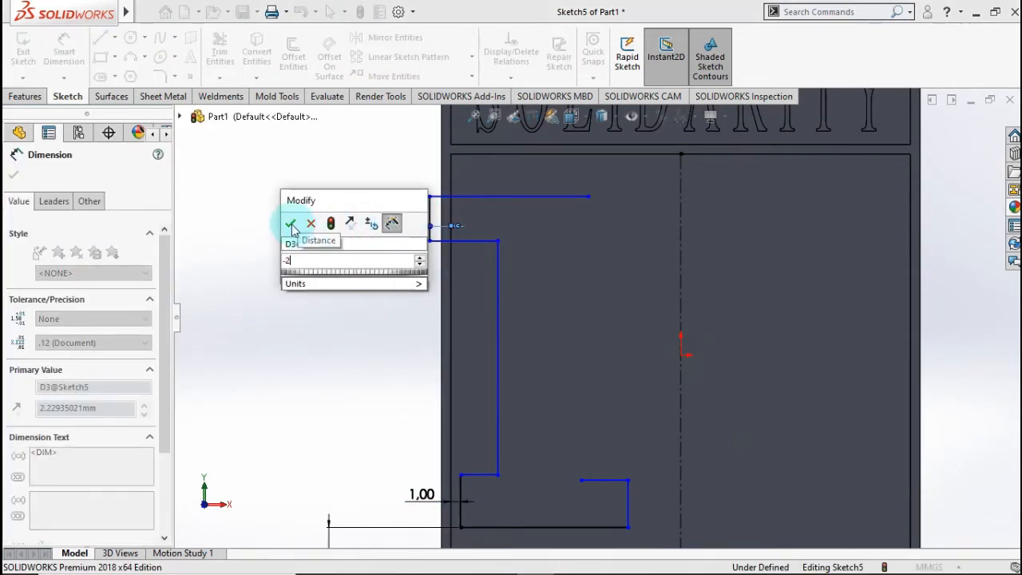
{"action": "left_click", "coordinate": [289, 223]}
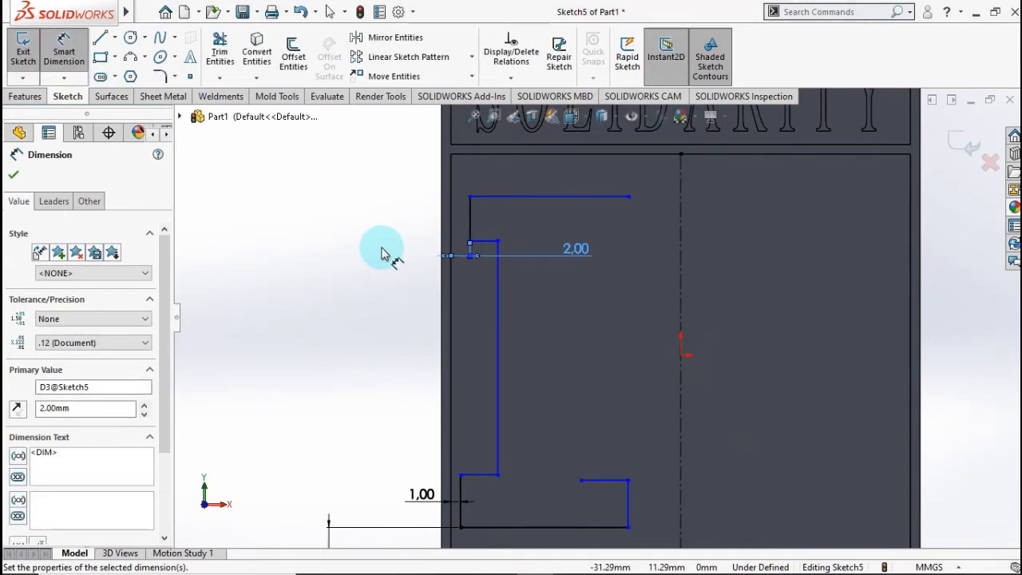
{"action": "left_click_drag", "start_coordinate": [571, 249], "coordinate": [385, 253]}
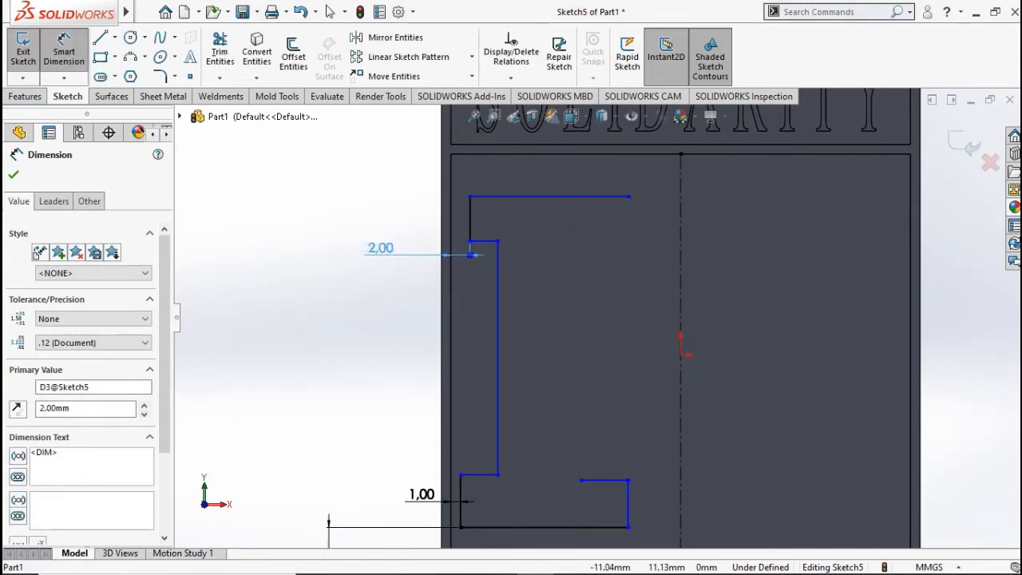
Dimension the M's top line 2 mm below the middle panel's upper edge.
{"action": "scroll", "coordinate": [538, 199], "scroll_direction": "up", "scroll_amount": 1}
{"action": "scroll", "coordinate": [536, 197], "scroll_direction": "down", "scroll_amount": 1}
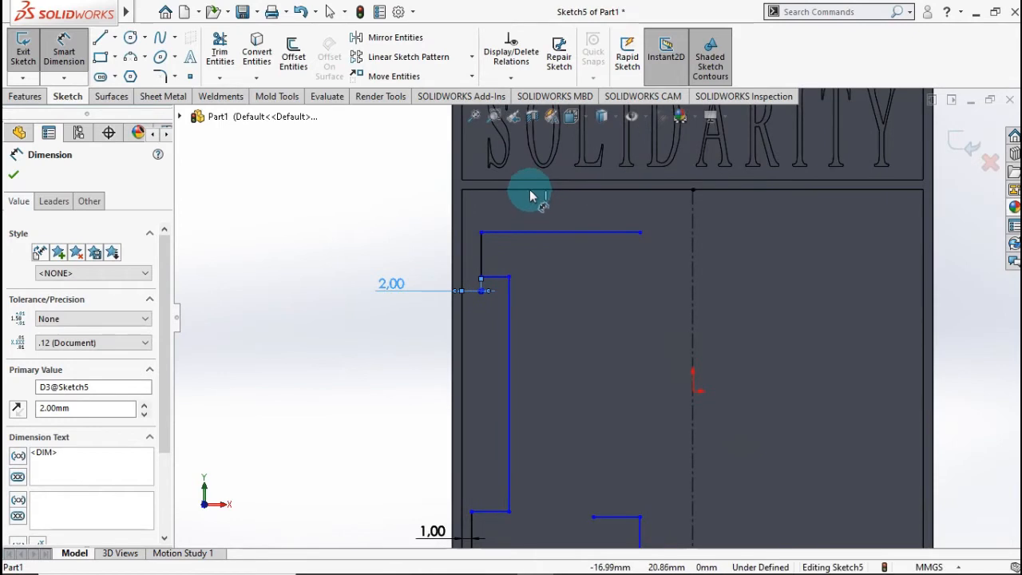
{"action": "left_click", "coordinate": [531, 191]}
{"action": "left_click", "coordinate": [529, 232]}
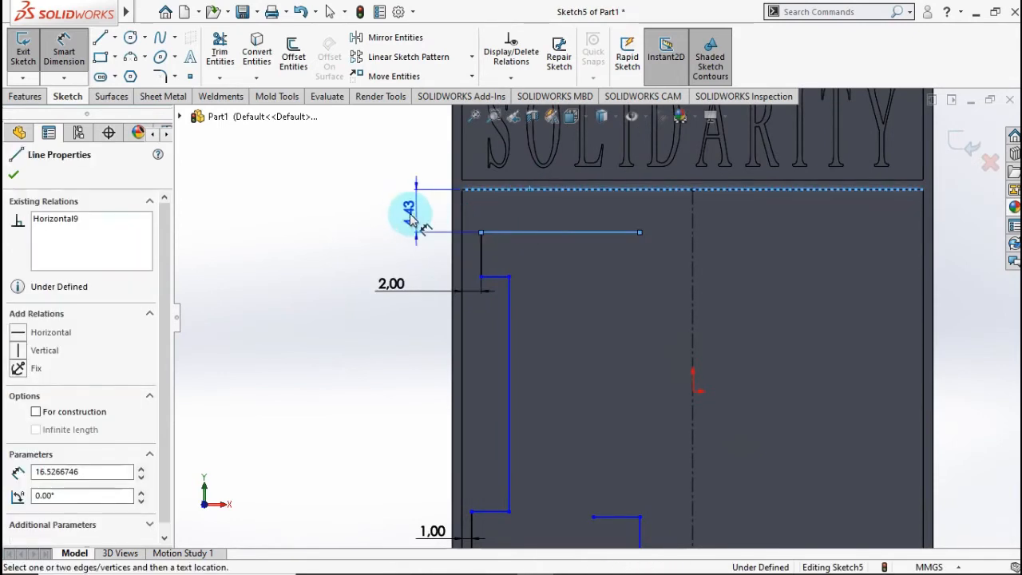
{"action": "left_click", "coordinate": [399, 212]}
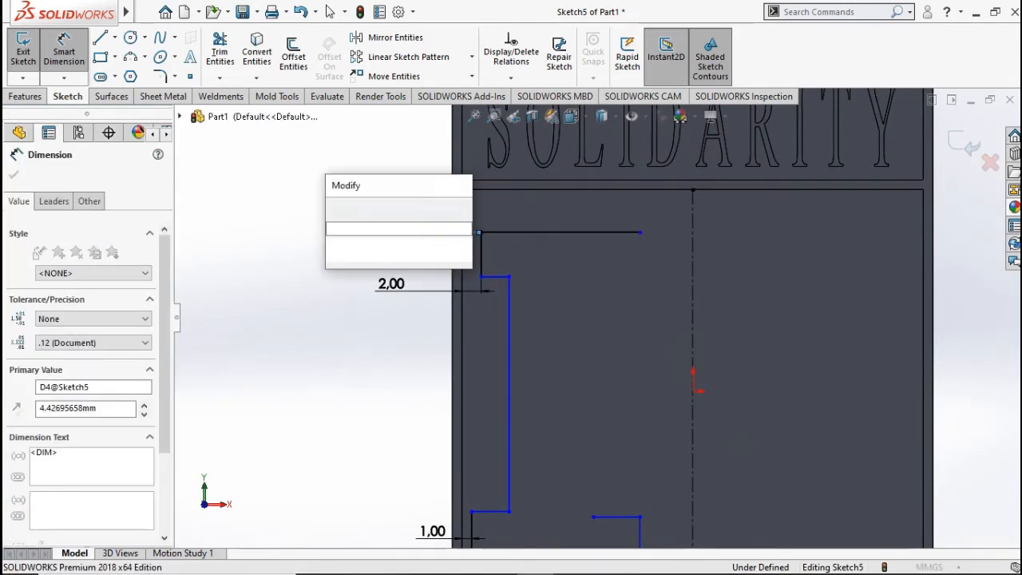
{"action": "left_click", "coordinate": [335, 205]}
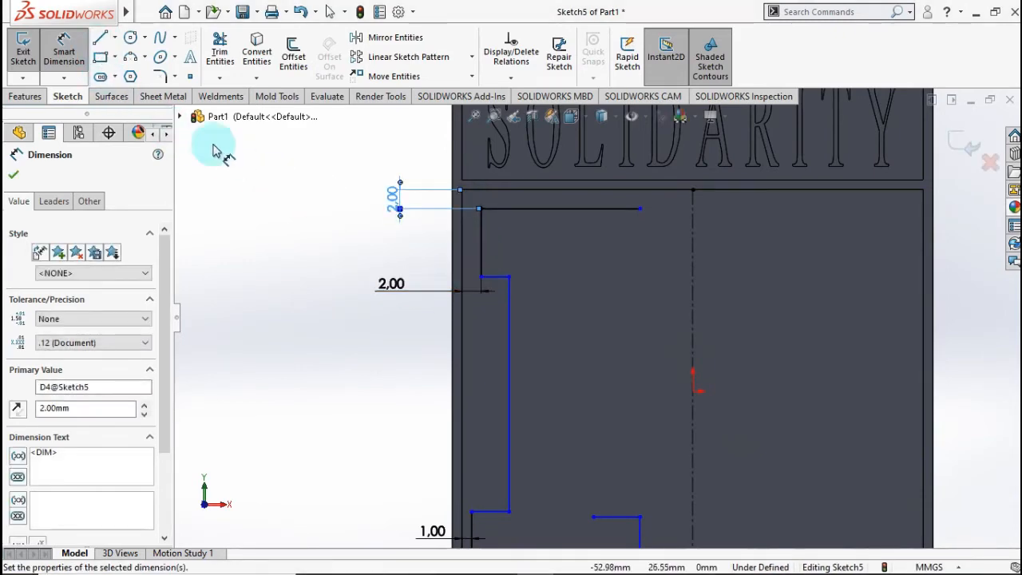
Dimension the length of the foot's bottom line as 15 mm, with the dimension placed below the plate.
{"action": "scroll", "coordinate": [547, 376], "scroll_direction": "up", "scroll_amount": 3}
{"action": "scroll", "coordinate": [582, 422], "scroll_direction": "down", "scroll_amount": 3}
{"action": "scroll", "coordinate": [598, 467], "scroll_direction": "up", "scroll_amount": 2}
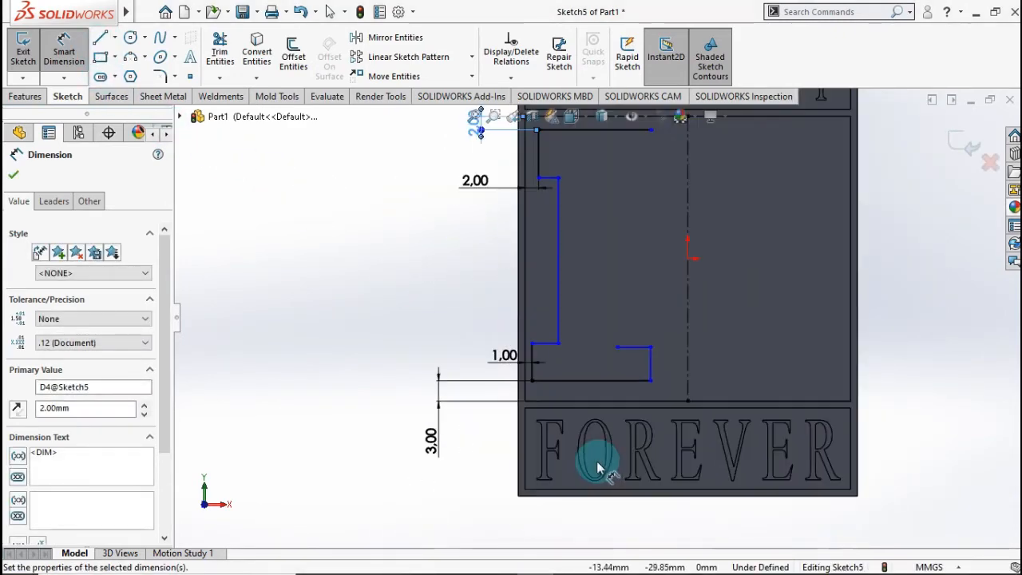
{"action": "left_click", "coordinate": [582, 381]}
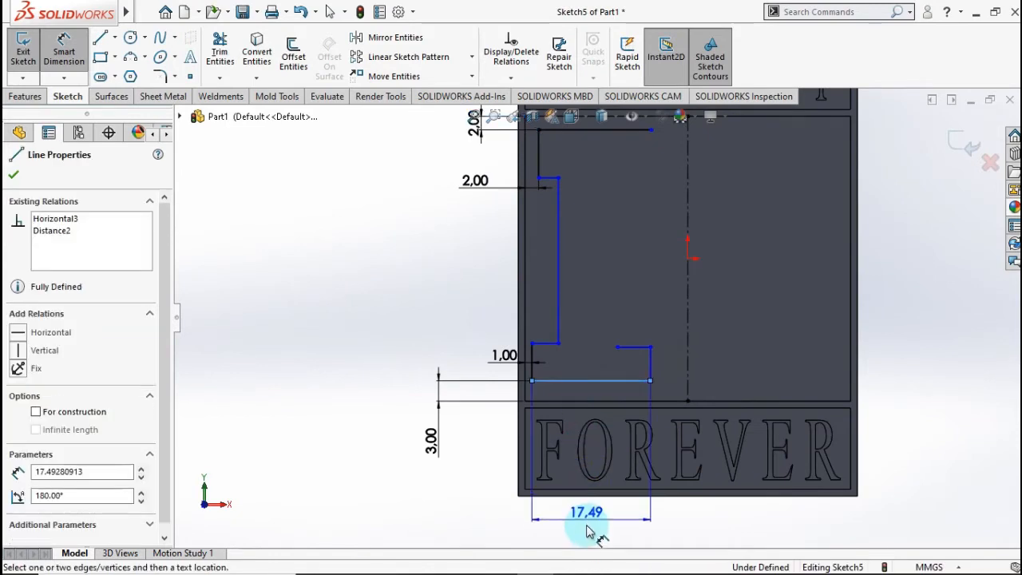
{"action": "left_click", "coordinate": [590, 528]}
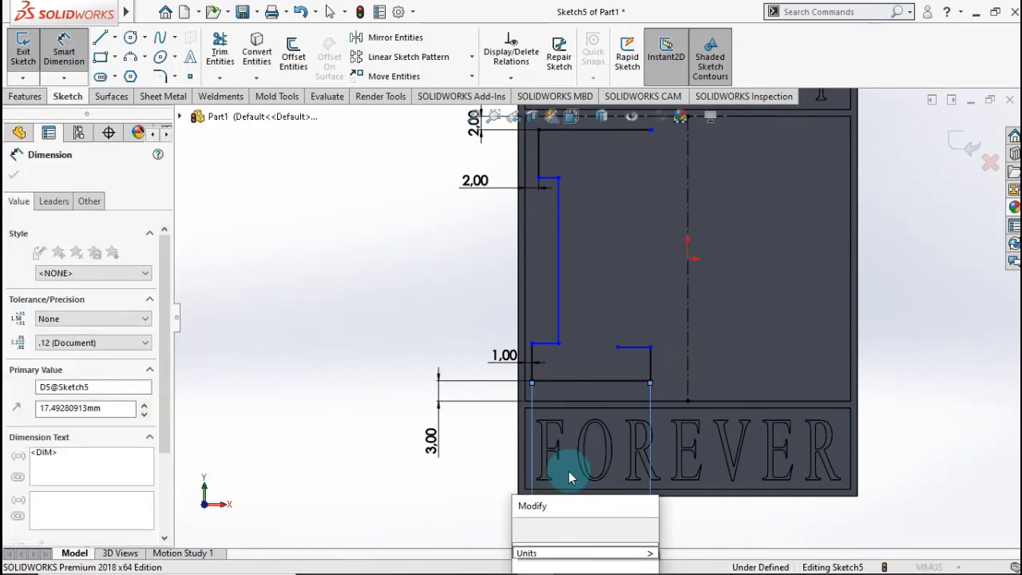
{"action": "type", "text": "15"}
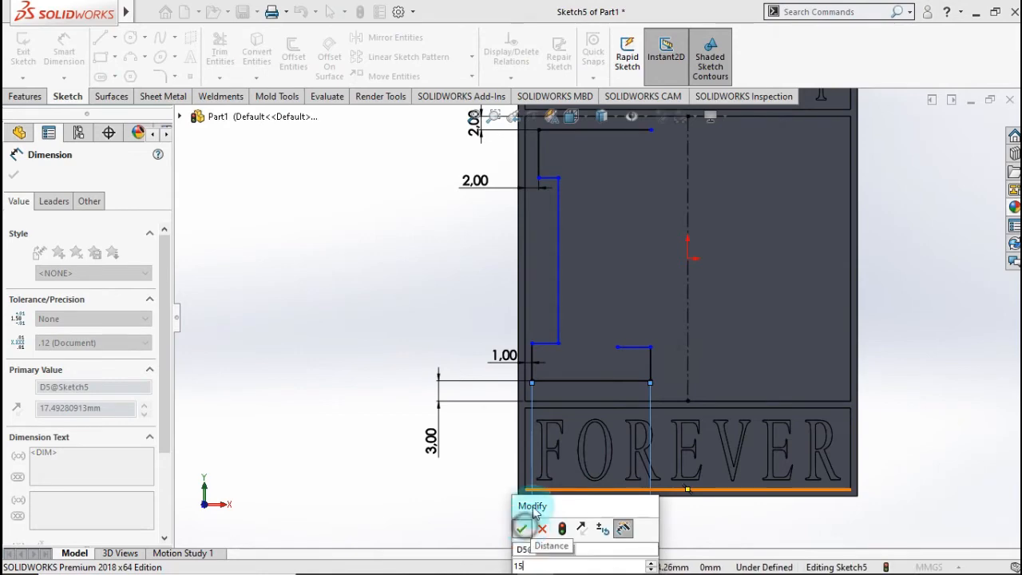
{"action": "left_click", "coordinate": [523, 529]}
Dimension the length of the M's top line as 17 mm.
{"action": "scroll", "coordinate": [597, 237], "scroll_direction": "up", "scroll_amount": 1}
{"action": "scroll", "coordinate": [597, 237], "scroll_direction": "down", "scroll_amount": 1}
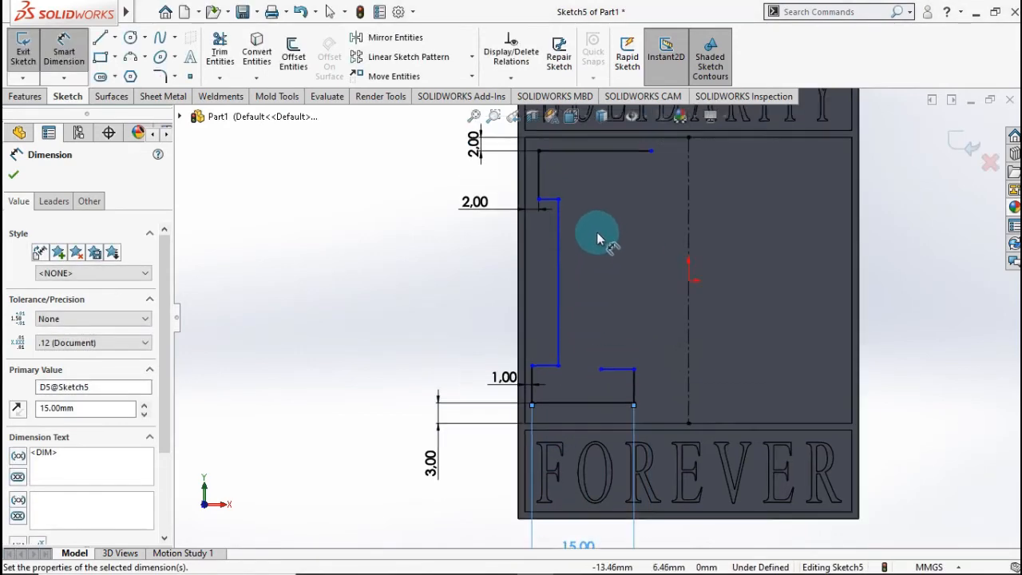
{"action": "scroll", "coordinate": [599, 216], "scroll_direction": "up", "scroll_amount": 2}
{"action": "scroll", "coordinate": [600, 204], "scroll_direction": "down", "scroll_amount": 1}
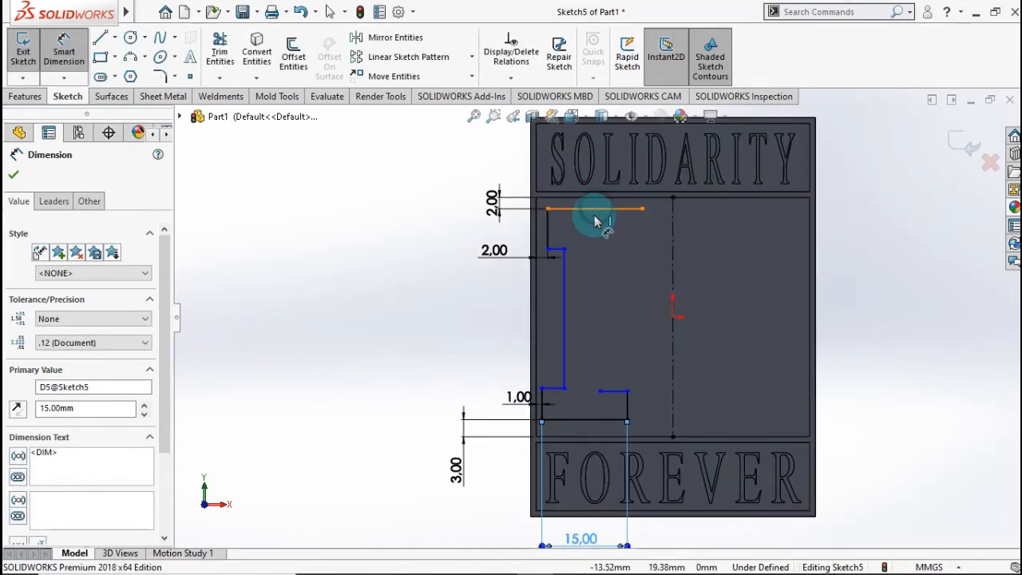
{"action": "left_click", "coordinate": [594, 219]}
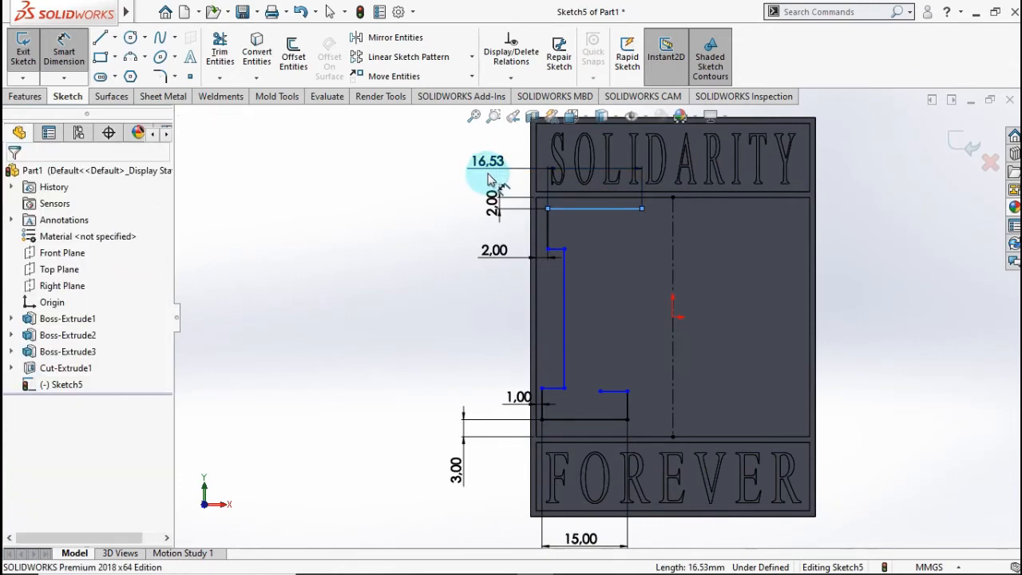
{"action": "left_click", "coordinate": [490, 179]}
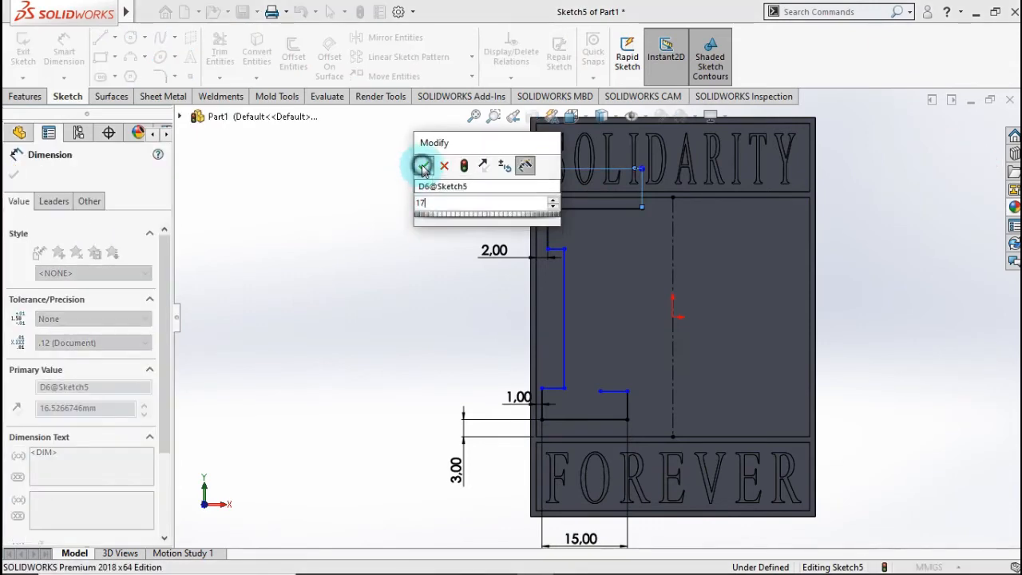
{"action": "left_click", "coordinate": [421, 167]}
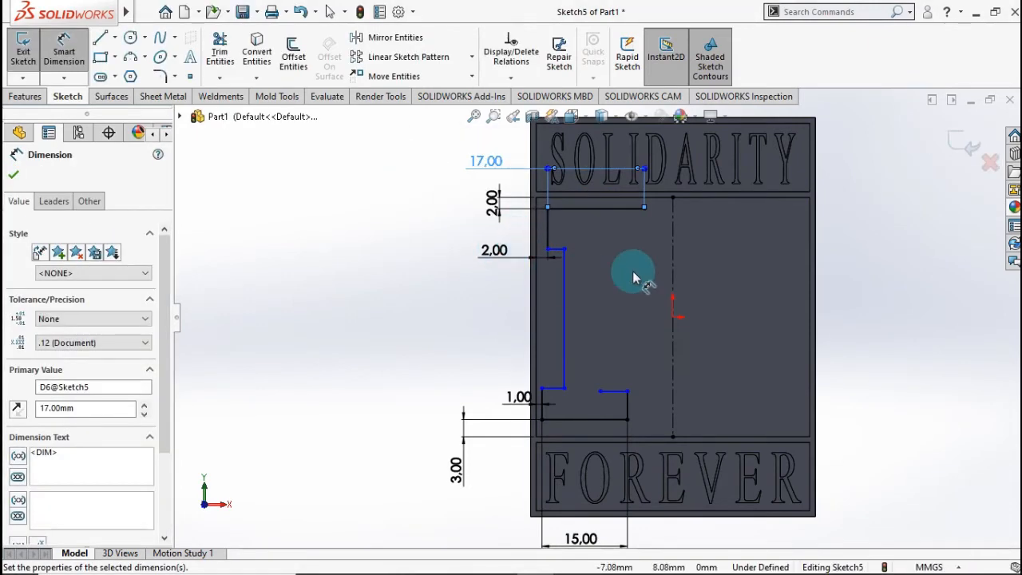
Sketch the leg's inner vertical line, about 25 mm long, from the foot's open inner end up to the upper serif's level.
{"action": "scroll", "coordinate": [632, 270], "scroll_direction": "down", "scroll_amount": 1}
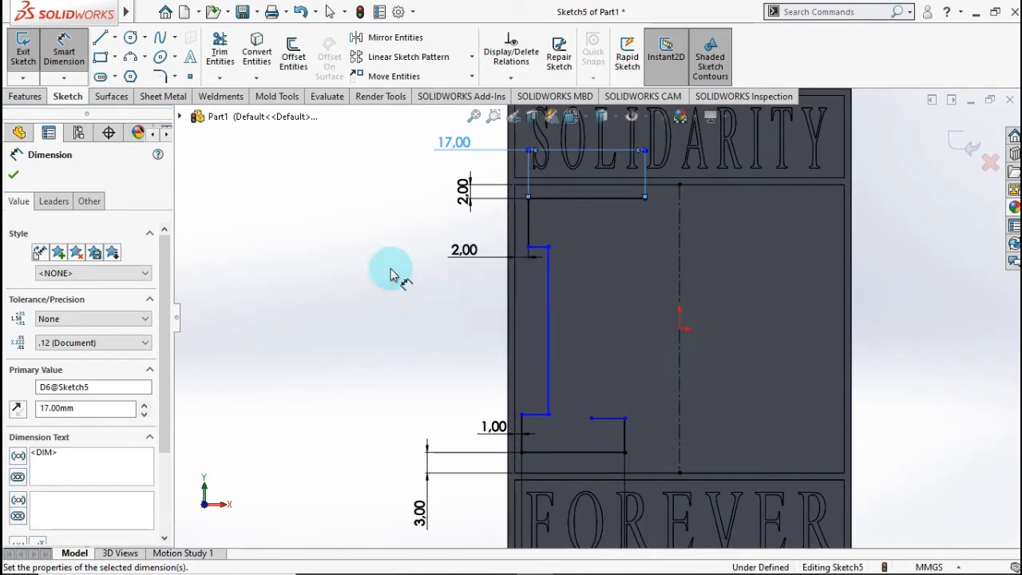
{"action": "left_click", "coordinate": [100, 41]}
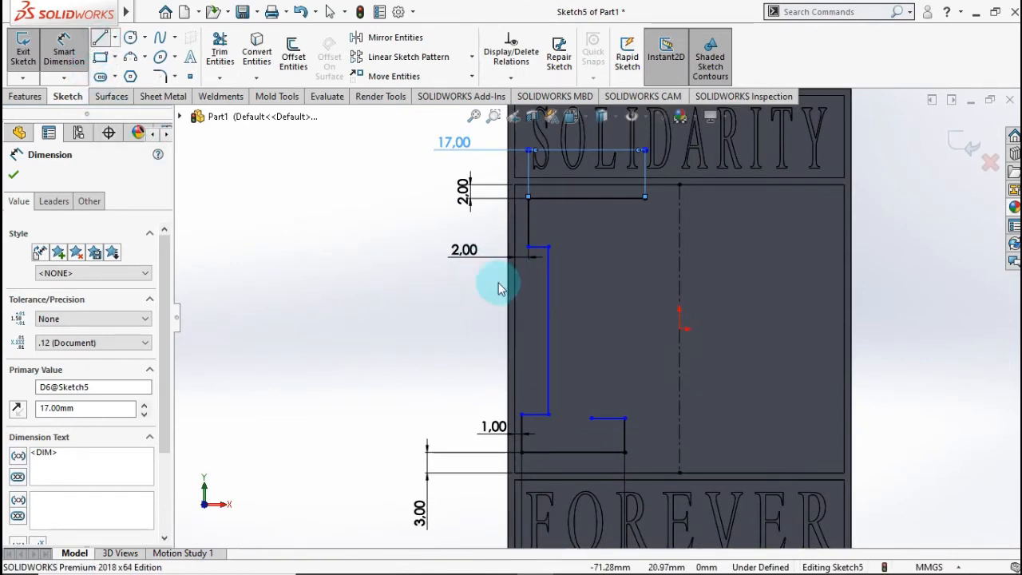
{"action": "left_click", "coordinate": [592, 418]}
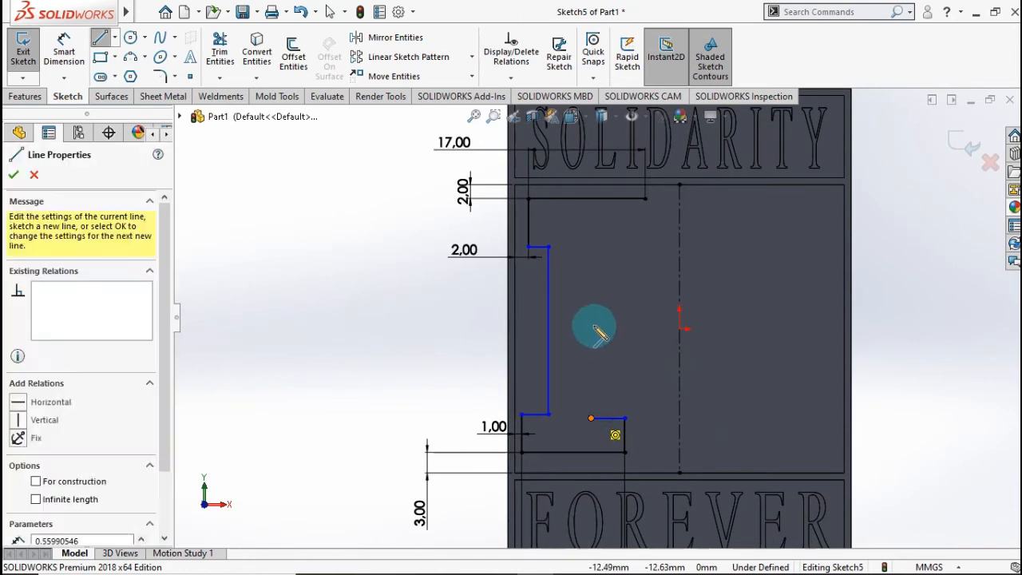
{"action": "double_click", "coordinate": [592, 247]}
{"action": "key", "text": "Escape"}
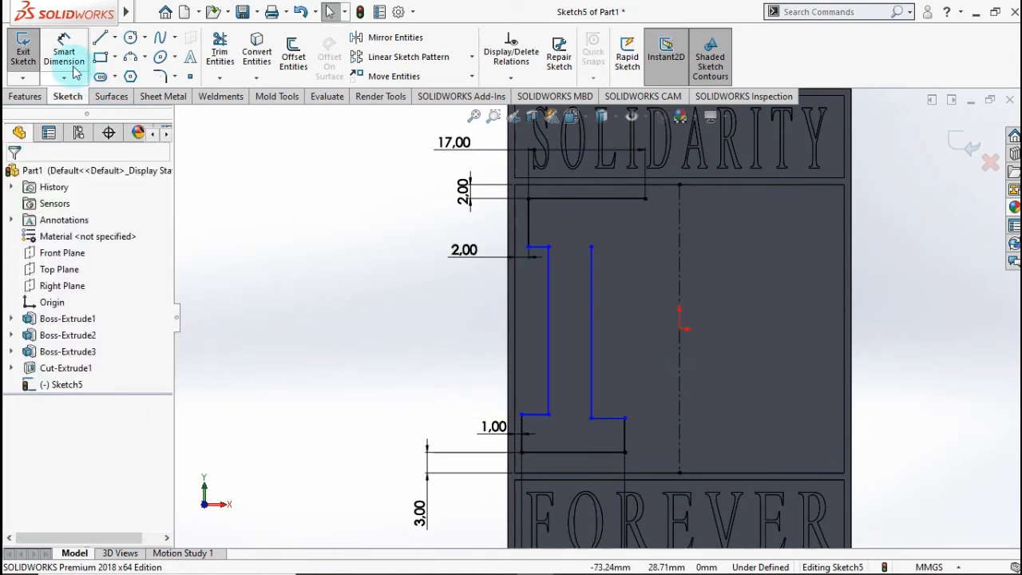
Sketch a vertical centerline upward from the midpoint of the foot's bottom line, ending inside the M's left leg.
{"action": "left_click", "coordinate": [115, 37]}
{"action": "left_click", "coordinate": [119, 70]}
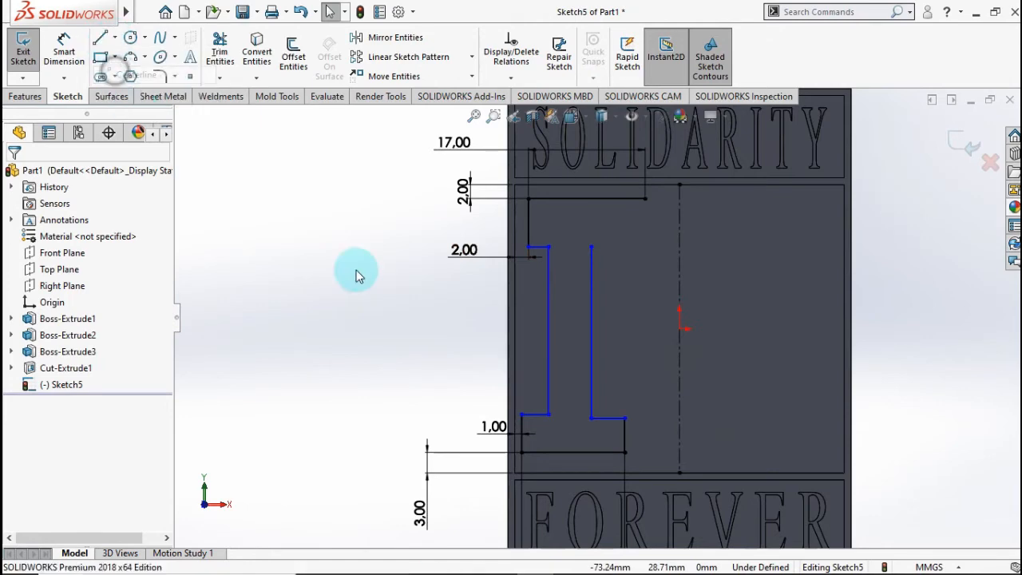
{"action": "left_click", "coordinate": [573, 453]}
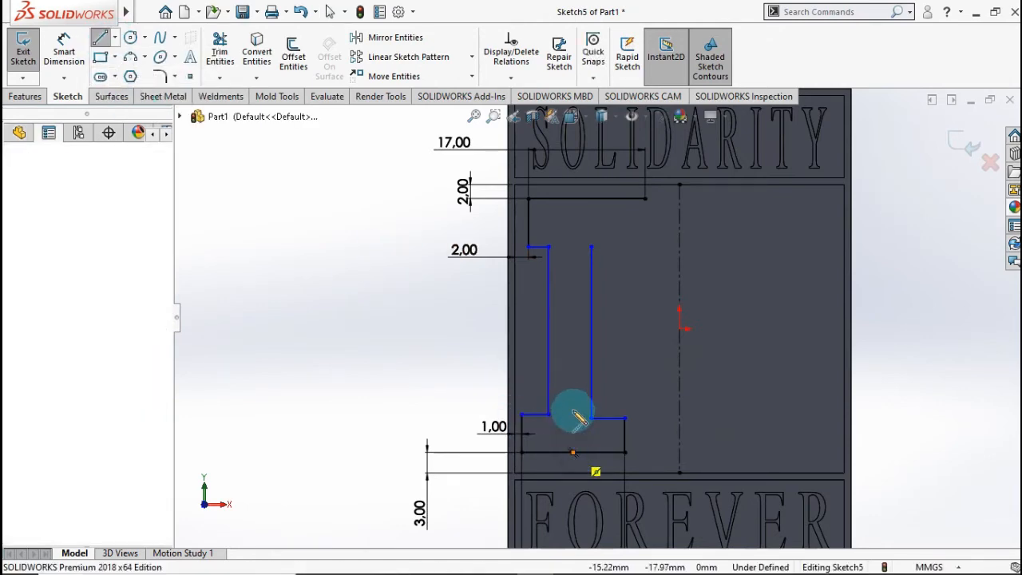
{"action": "double_click", "coordinate": [573, 362]}
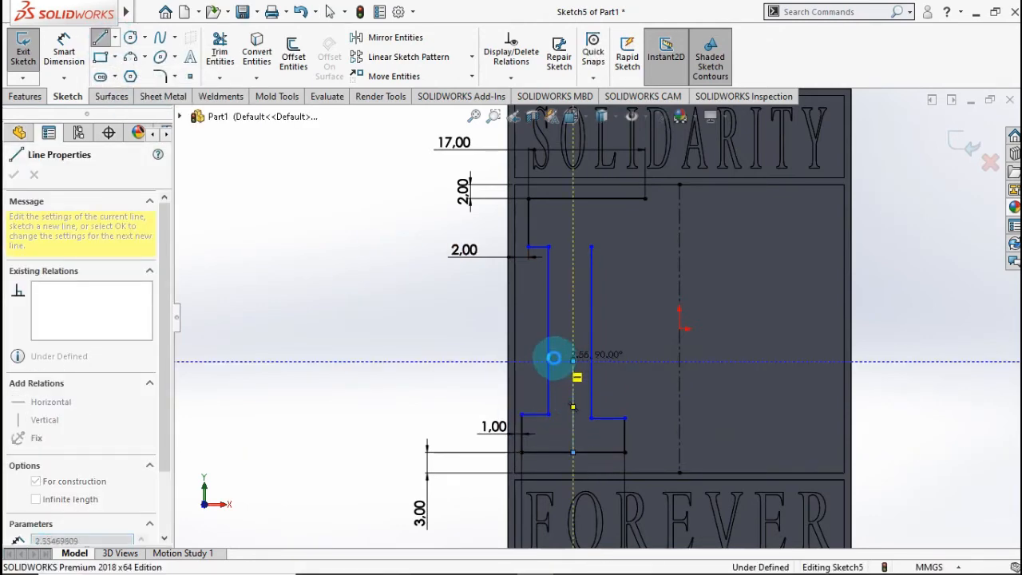
{"action": "key", "text": "Escape"}
Make the leg's two long vertical lines symmetric about the short centerline.
{"action": "left_click", "coordinate": [548, 356]}
{"action": "left_click", "coordinate": [591, 373], "text": "ctrl"}
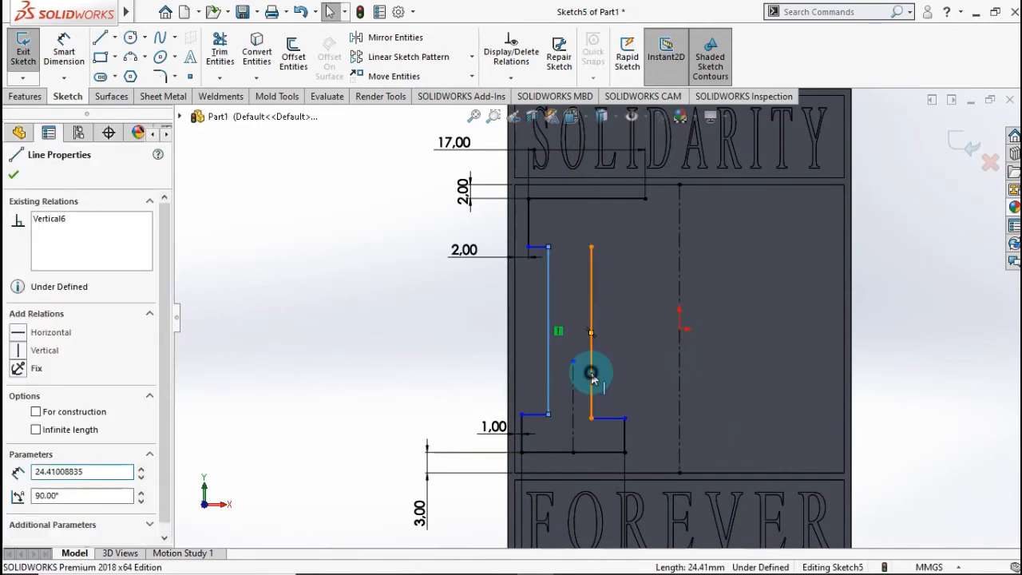
{"action": "left_click", "coordinate": [573, 391], "text": "ctrl"}
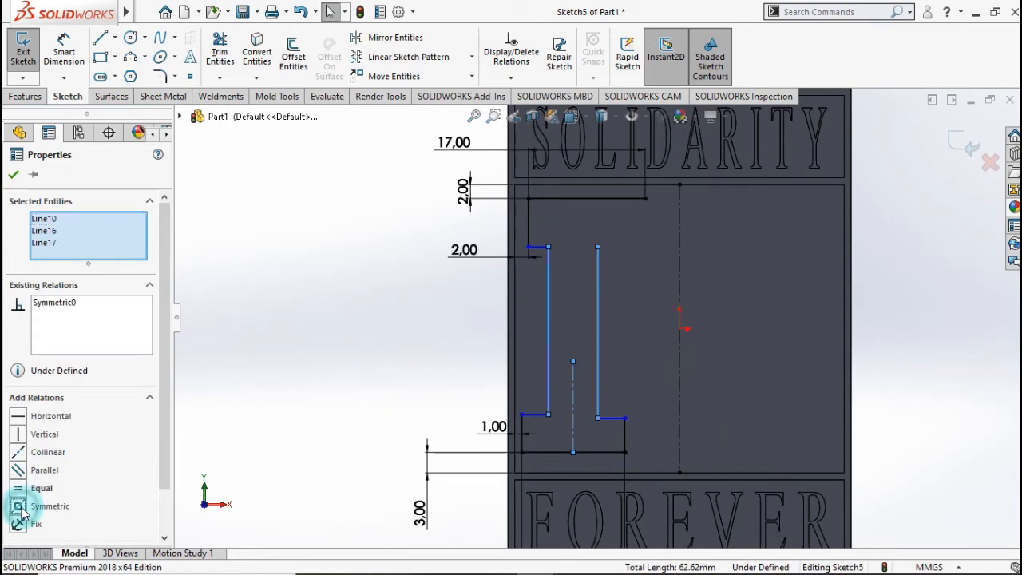
{"action": "left_click", "coordinate": [16, 177]}
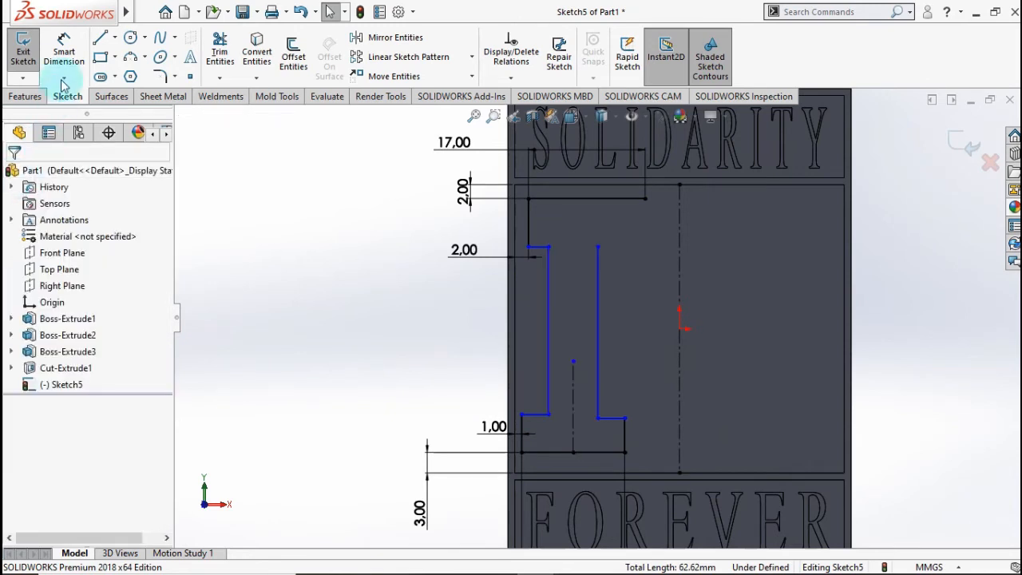
Dimension the distance between the leg's two long vertical lines as 6 mm.
{"action": "left_click", "coordinate": [64, 49]}
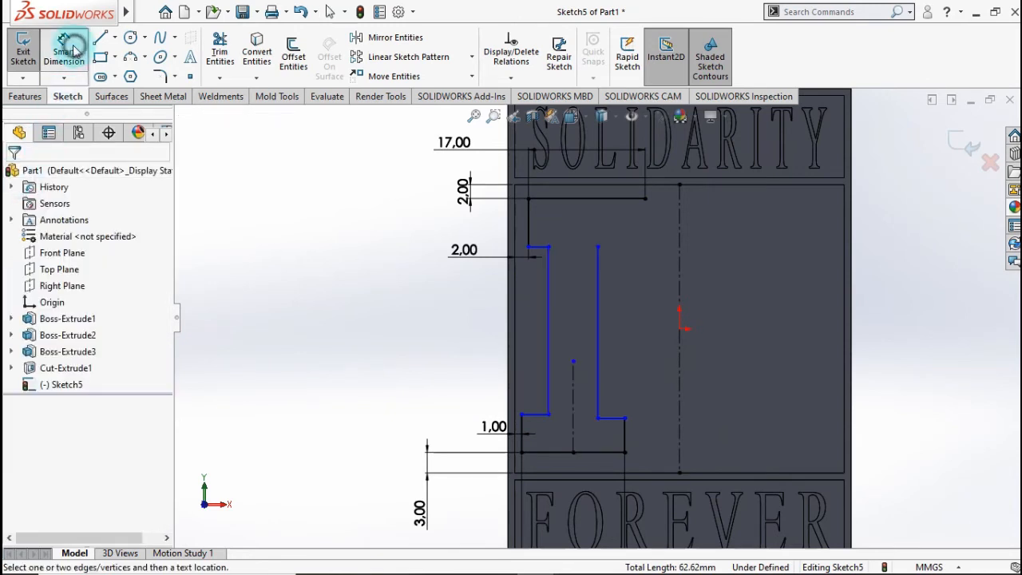
{"action": "left_click", "coordinate": [546, 317]}
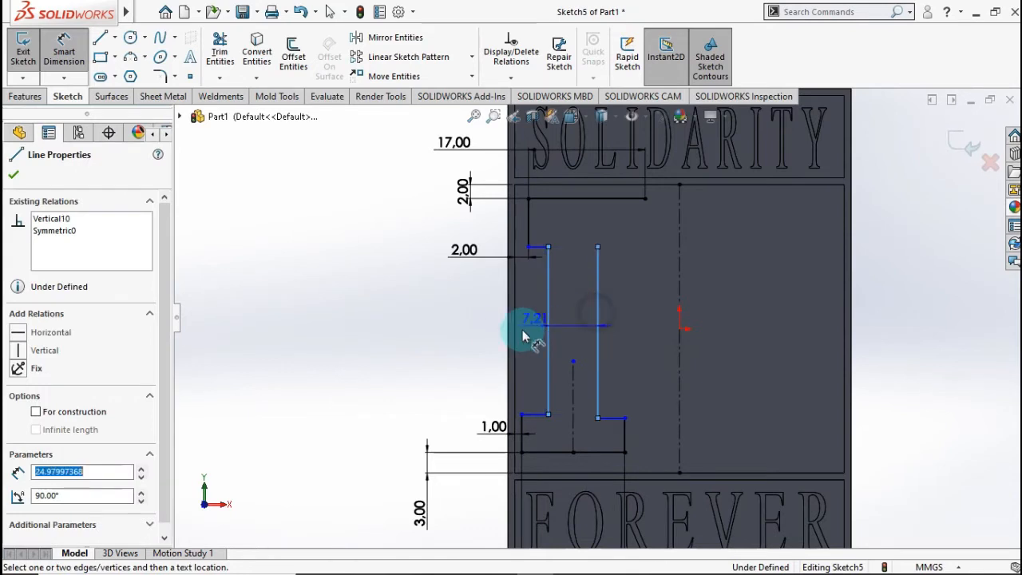
{"action": "left_click", "coordinate": [548, 335]}
{"action": "left_click", "coordinate": [475, 342]}
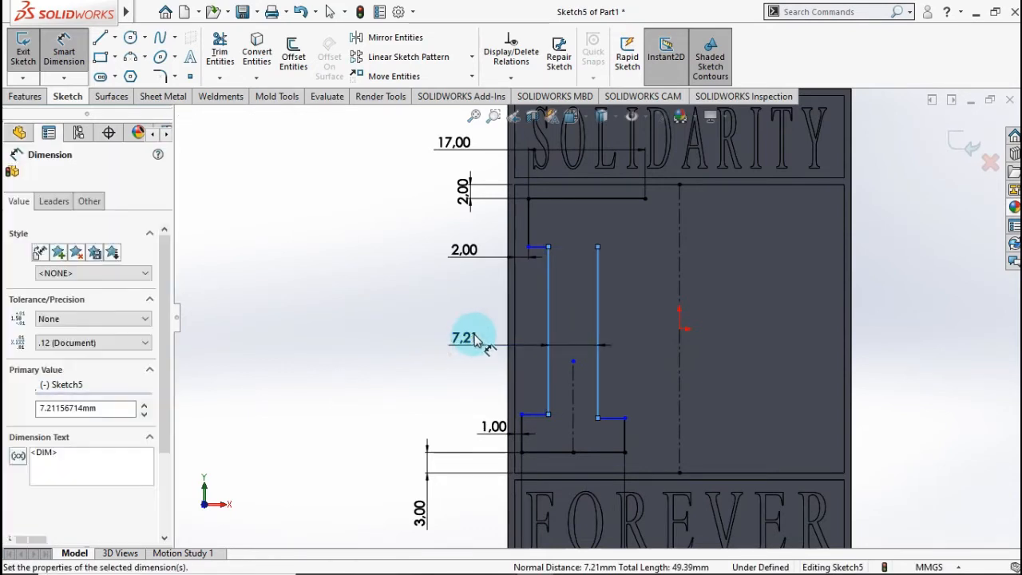
{"action": "type", "text": "6"}
{"action": "left_click", "coordinate": [402, 344]}
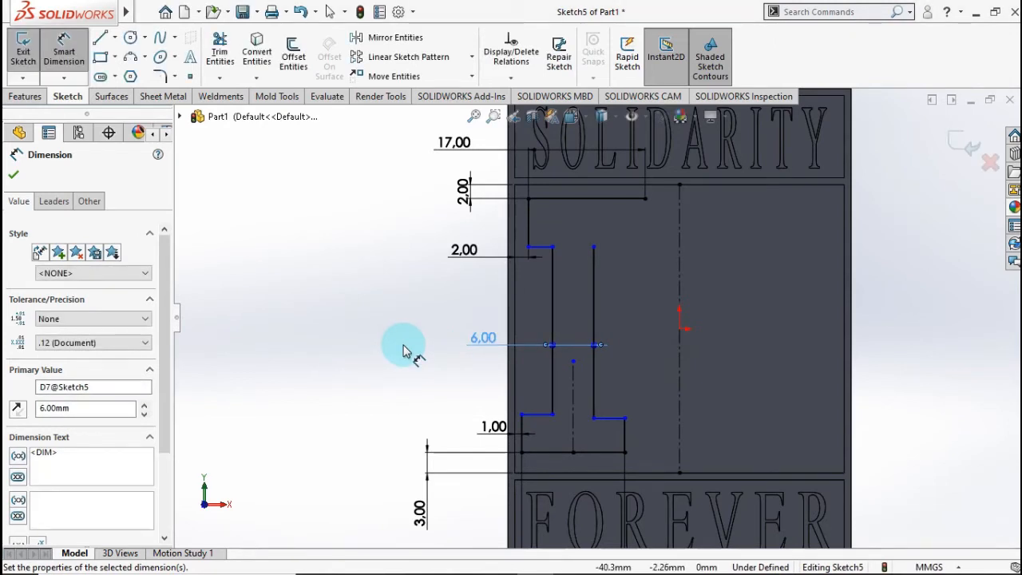
Dimension the height of the foot's outer vertical line as 6 mm.
{"action": "left_click", "coordinate": [522, 444]}
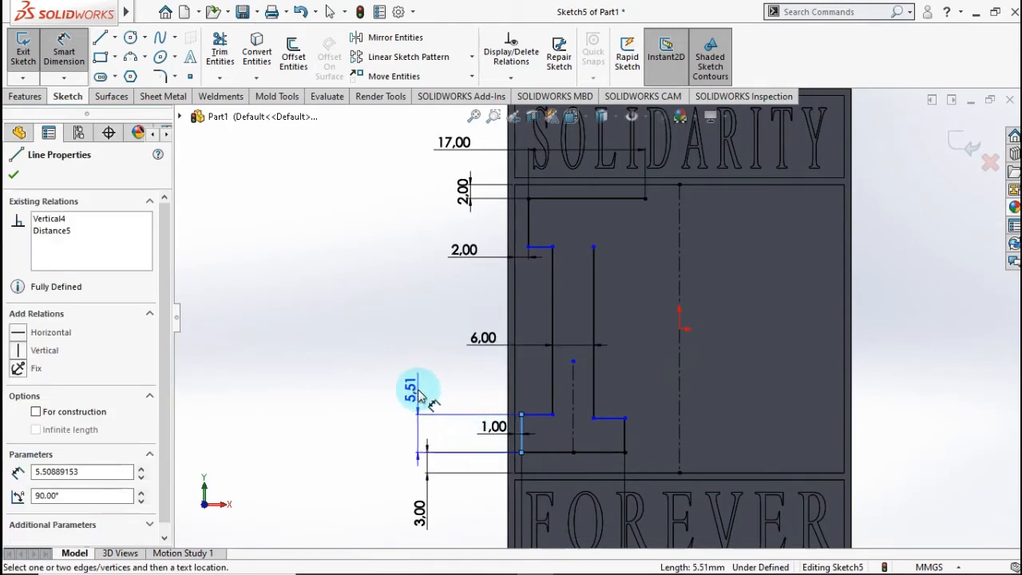
{"action": "left_click", "coordinate": [427, 421]}
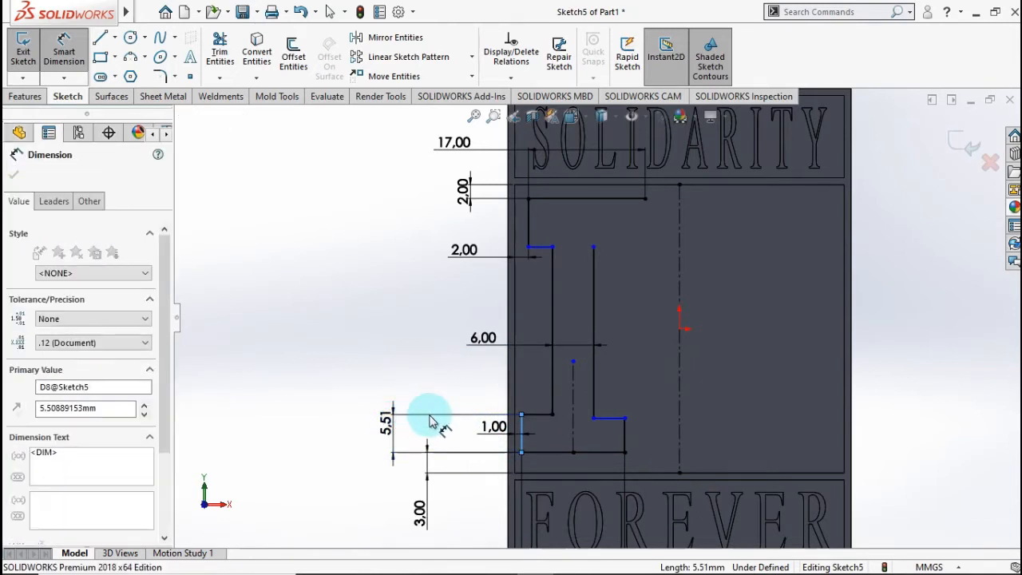
{"action": "type", "text": "6"}
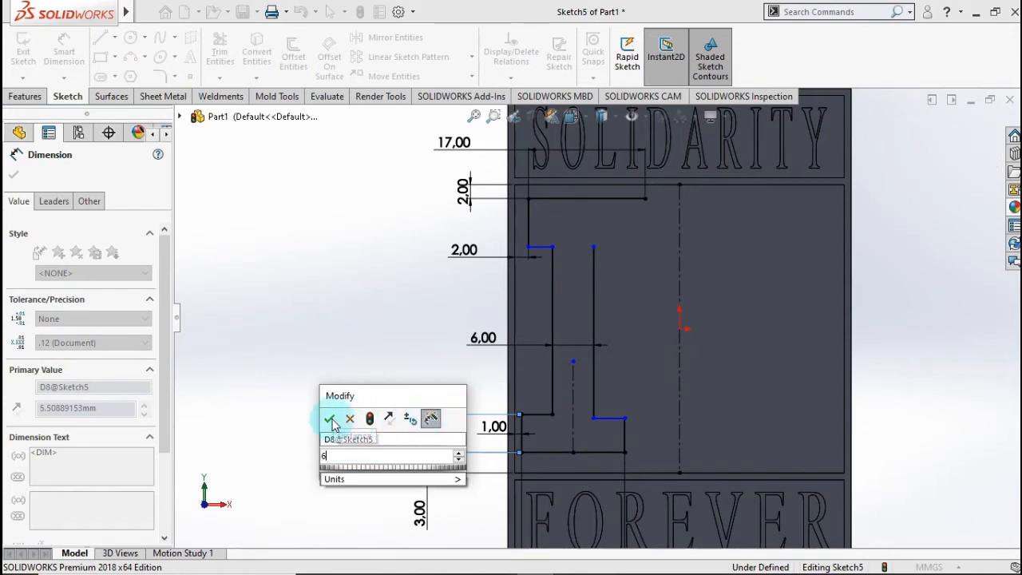
{"action": "left_click", "coordinate": [329, 418]}
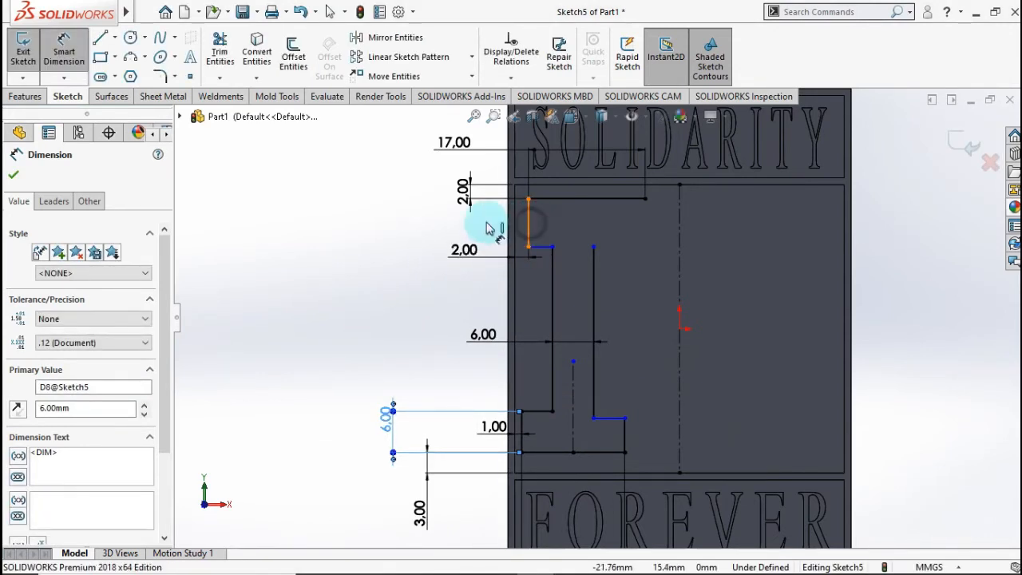
Dimension the upper serif's outer vertical line as 6 mm and move the two neighbouring 2 mm dimensions clear of the geometry.
{"action": "left_click", "coordinate": [531, 227]}
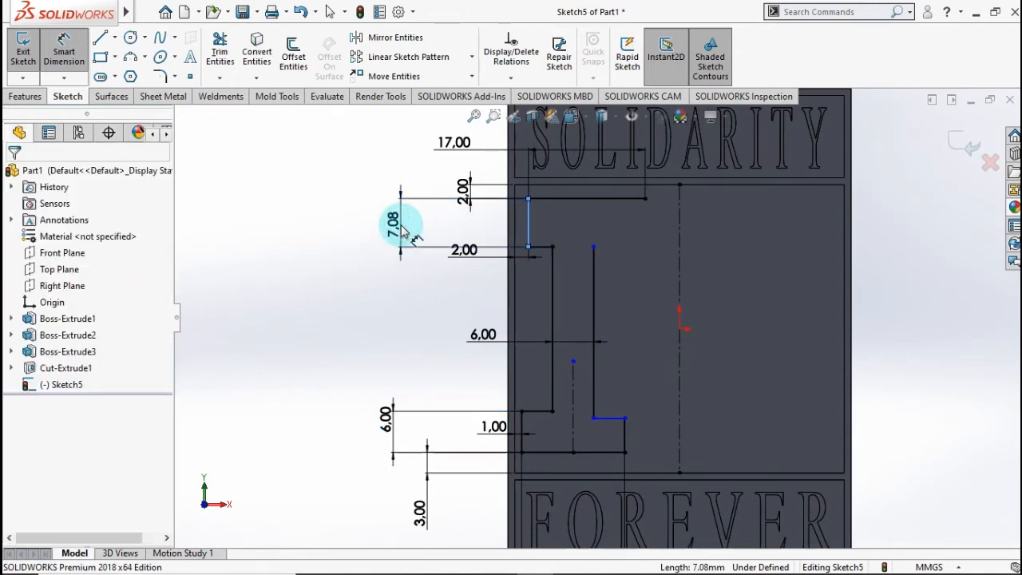
{"action": "left_click", "coordinate": [402, 229]}
{"action": "type", "text": "6"}
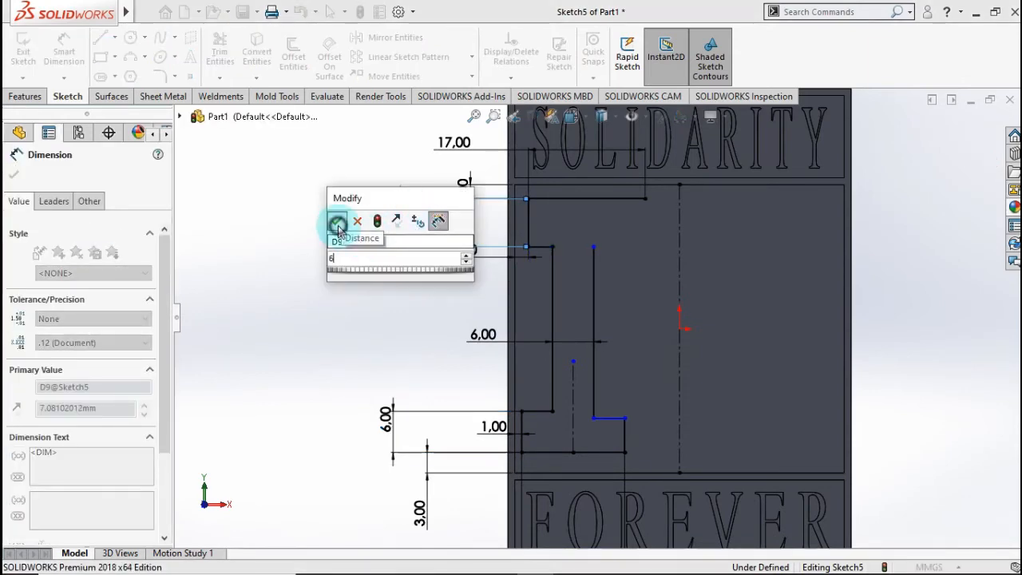
{"action": "left_click", "coordinate": [338, 225]}
{"action": "left_click", "coordinate": [392, 218]}
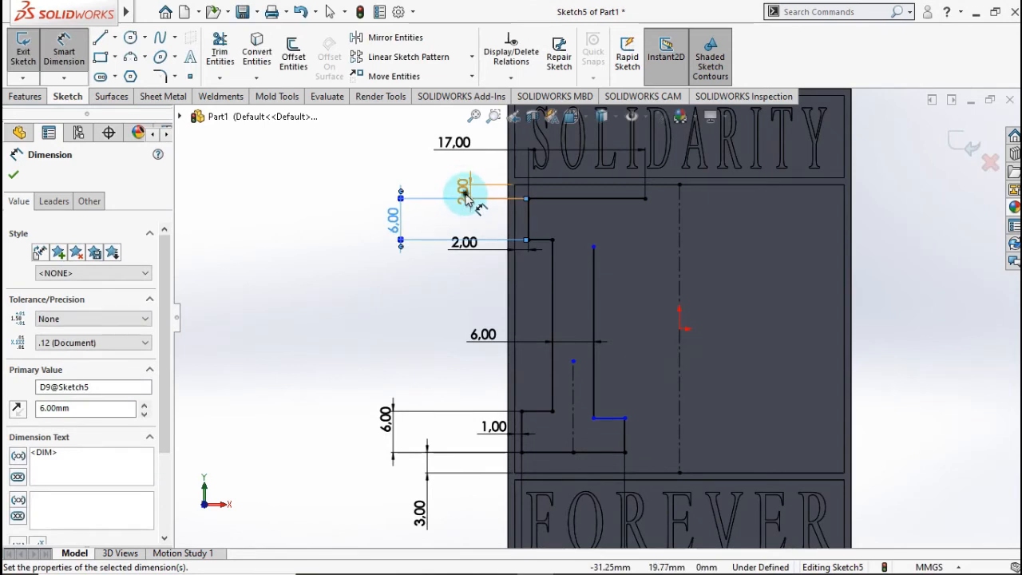
{"action": "left_click_drag", "start_coordinate": [465, 196], "coordinate": [451, 181]}
{"action": "left_click_drag", "start_coordinate": [461, 252], "coordinate": [452, 279]}
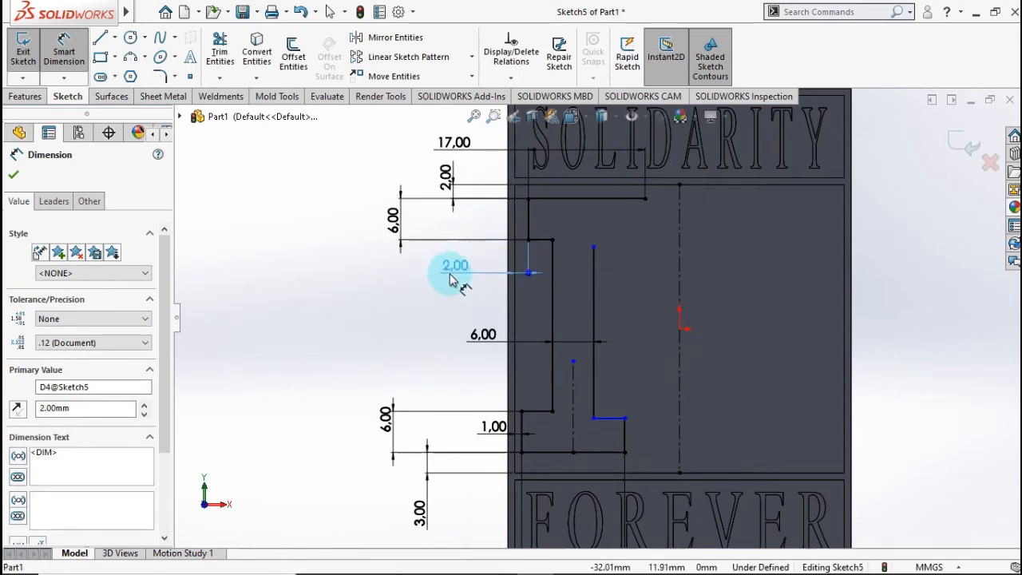
Make the two short vertical side lines of the leg's foot equal in length.
{"action": "key", "text": "Escape"}
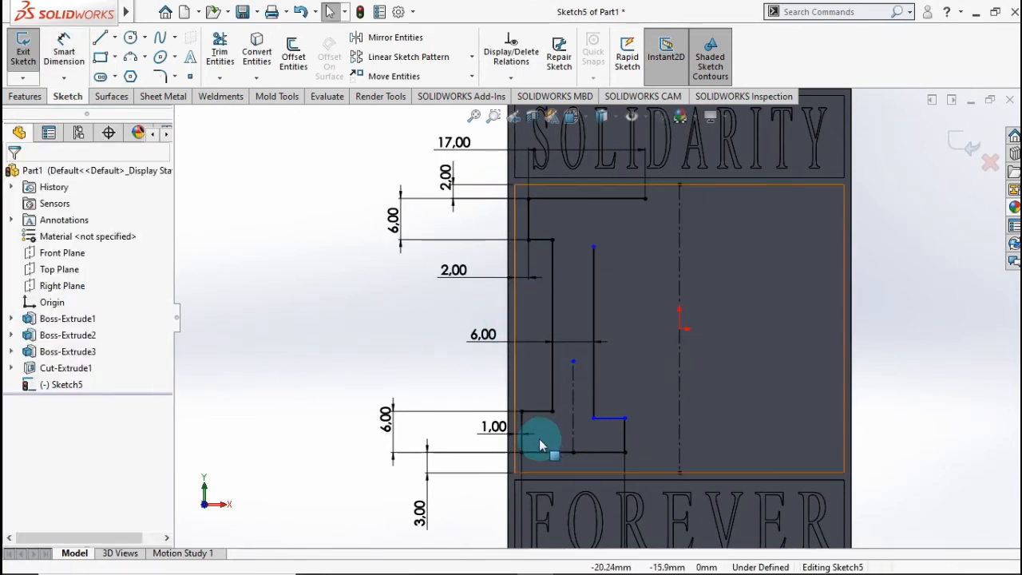
{"action": "left_click", "coordinate": [521, 441]}
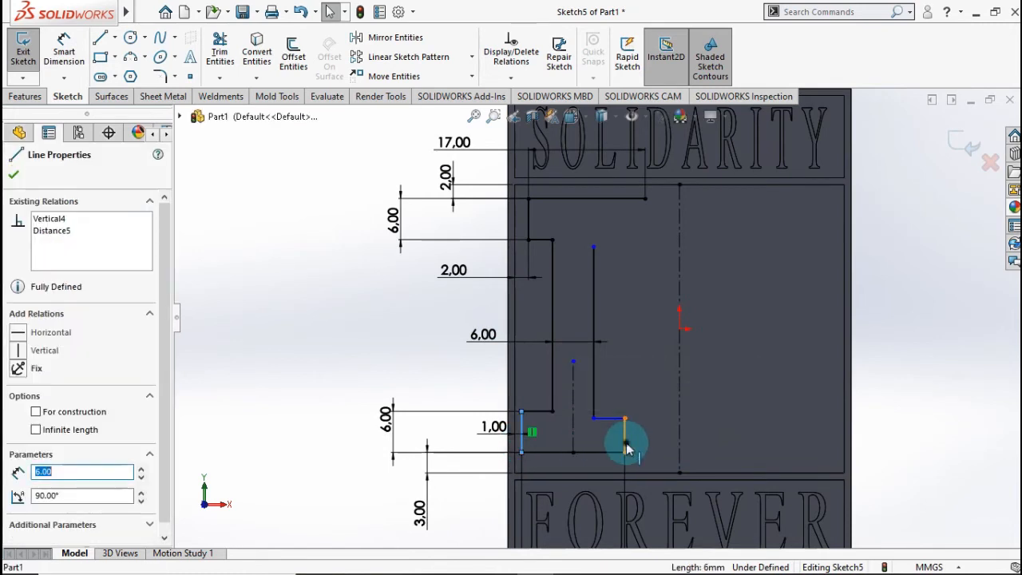
{"action": "left_click", "coordinate": [625, 442], "text": "ctrl"}
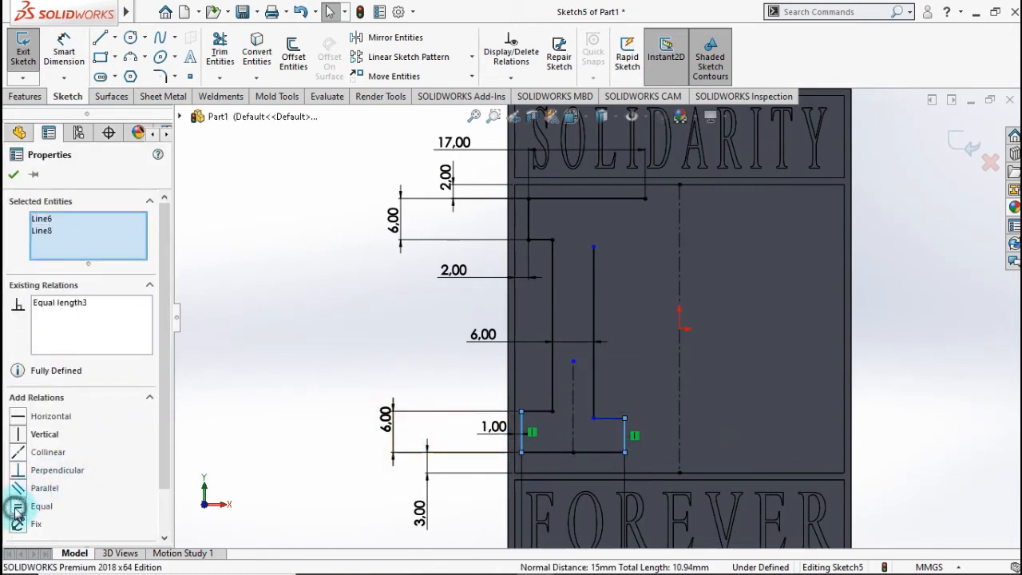
{"action": "left_click", "coordinate": [14, 179]}
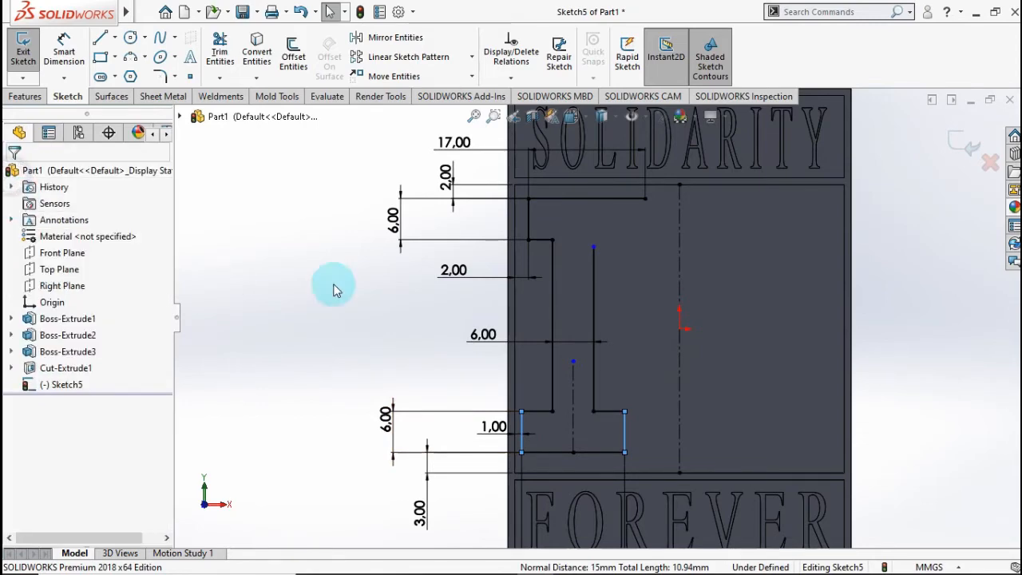
Mirror the foot's base and sides, both long leg lines, and the upper serif's underside and outer line about the panel's long vertical centerline.
{"action": "scroll", "coordinate": [741, 335], "scroll_direction": "up", "scroll_amount": 1}
{"action": "scroll", "coordinate": [702, 342], "scroll_direction": "down", "scroll_amount": 1}
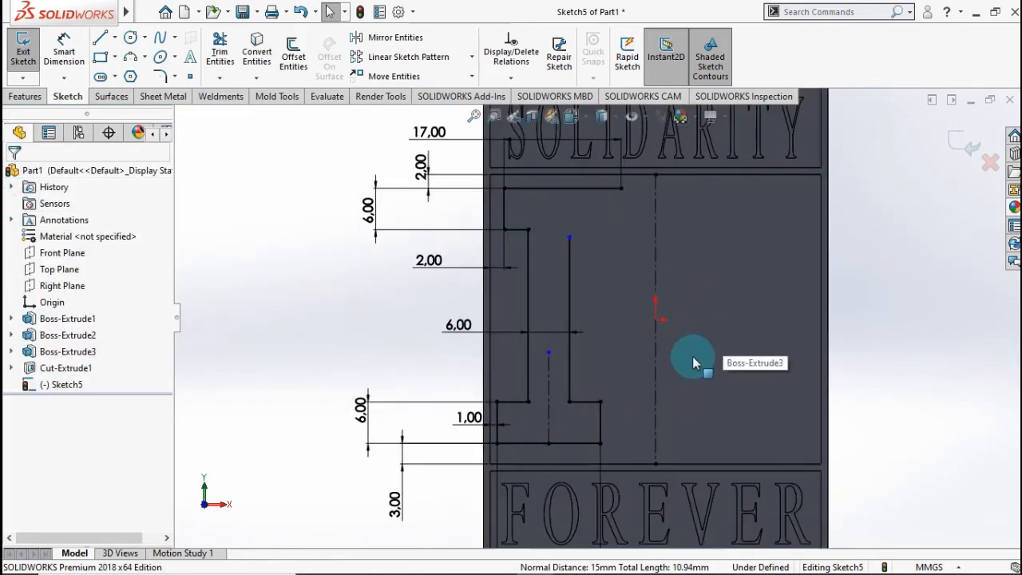
{"action": "scroll", "coordinate": [686, 363], "scroll_direction": "up", "scroll_amount": 1}
{"action": "scroll", "coordinate": [683, 364], "scroll_direction": "down", "scroll_amount": 1}
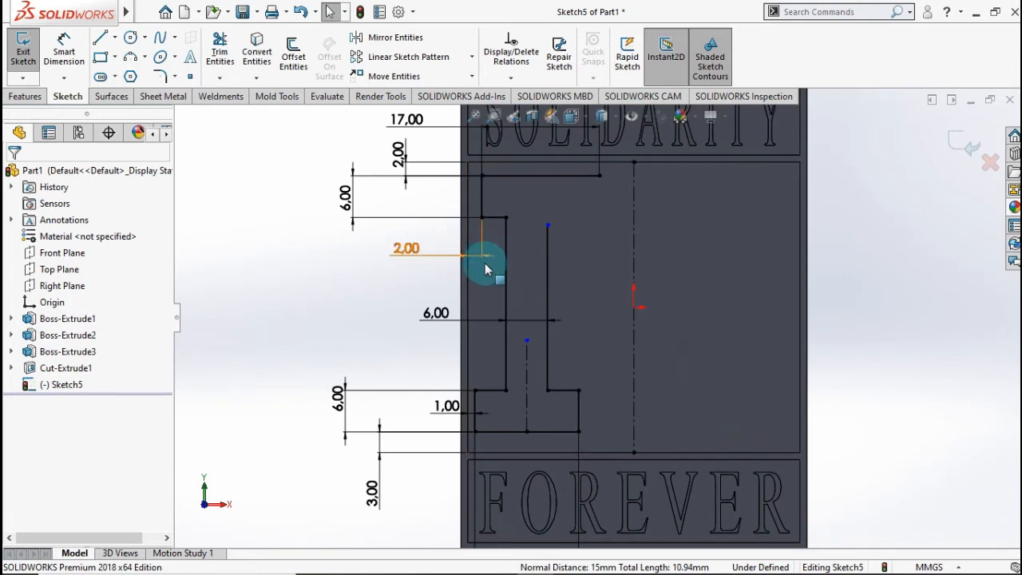
{"action": "left_click", "coordinate": [363, 40]}
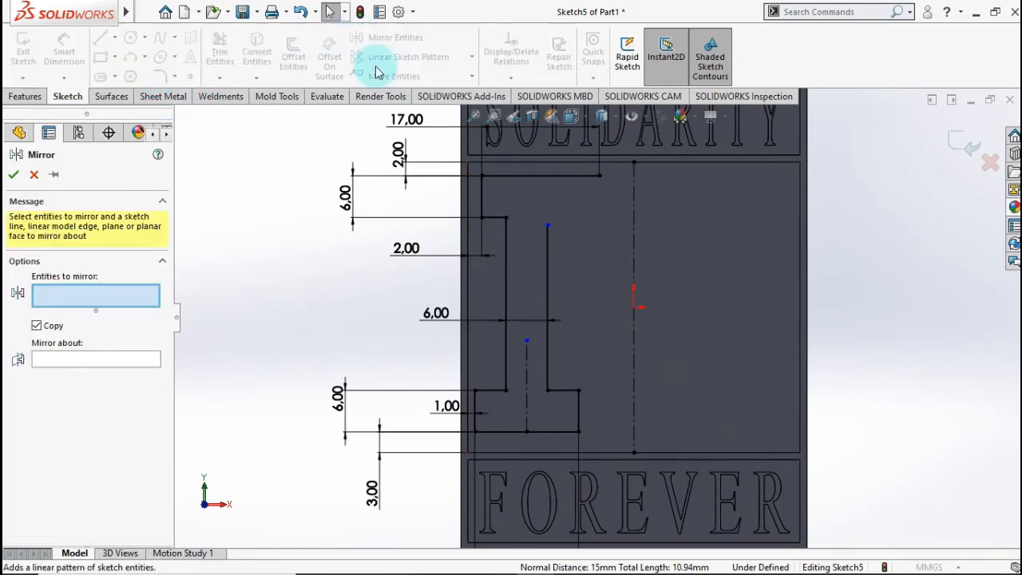
{"action": "left_click", "coordinate": [538, 430]}
{"action": "left_click", "coordinate": [476, 411]}
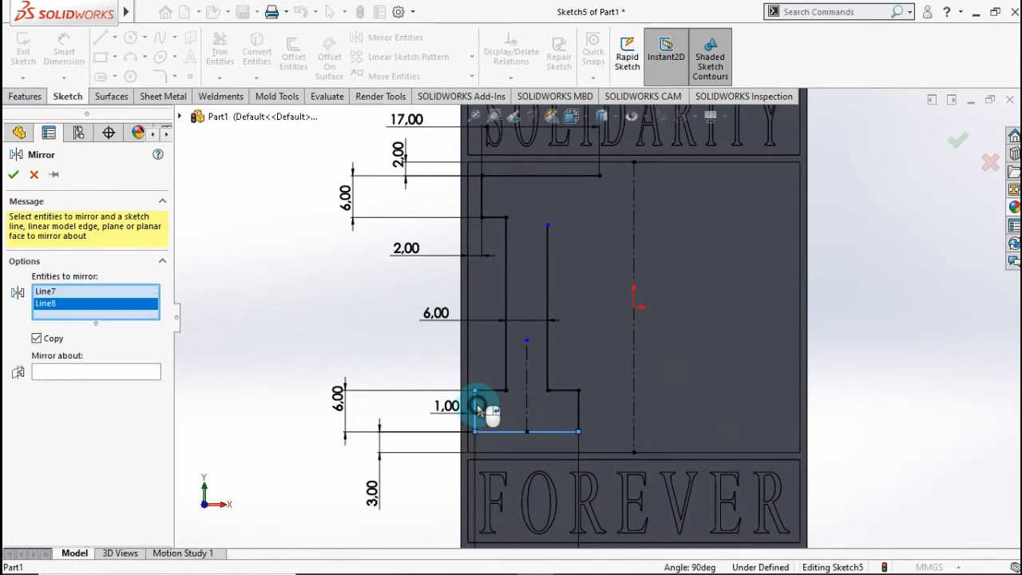
{"action": "left_click", "coordinate": [578, 410]}
{"action": "left_click", "coordinate": [547, 359]}
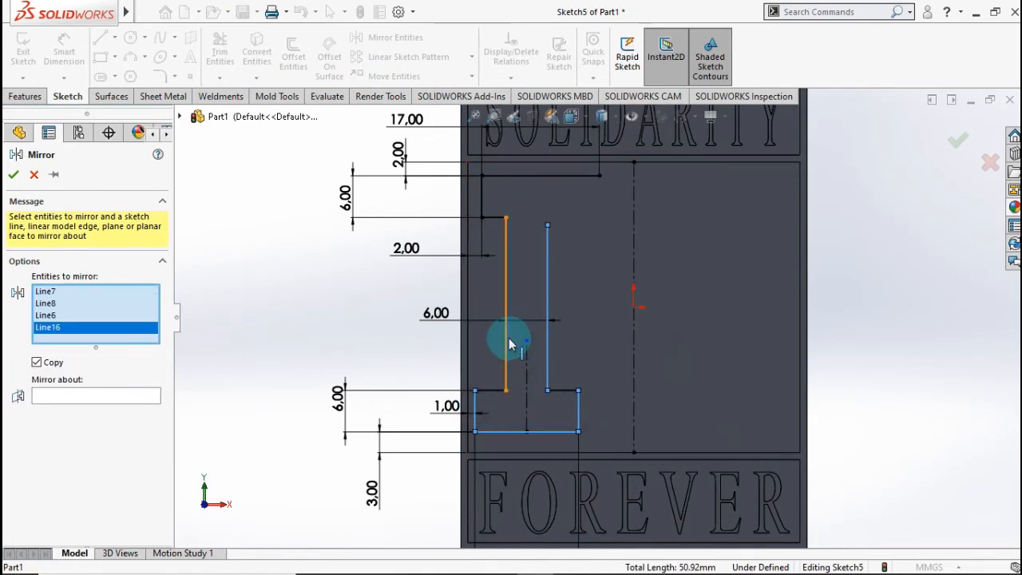
{"action": "left_click", "coordinate": [506, 342]}
{"action": "left_click", "coordinate": [491, 217]}
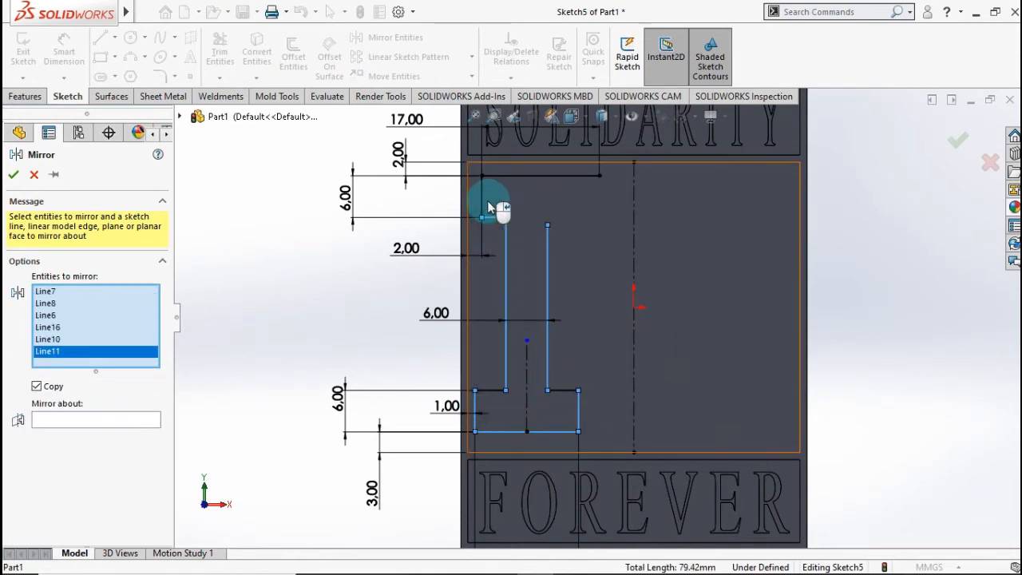
{"action": "left_click", "coordinate": [483, 199]}
{"action": "left_click", "coordinate": [109, 433]}
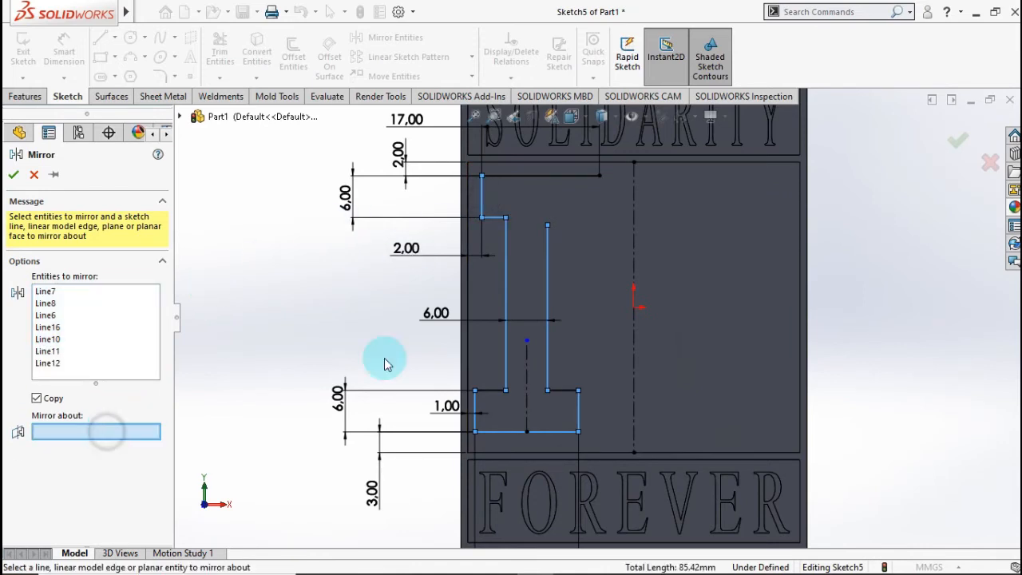
{"action": "left_click", "coordinate": [633, 230]}
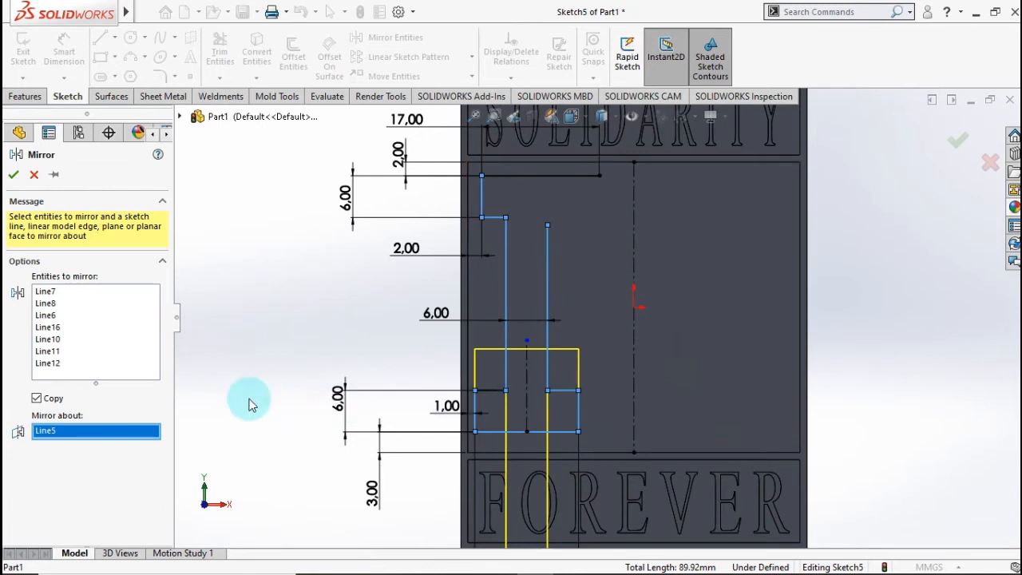
{"action": "right_click", "coordinate": [109, 438]}
{"action": "left_click", "coordinate": [209, 441]}
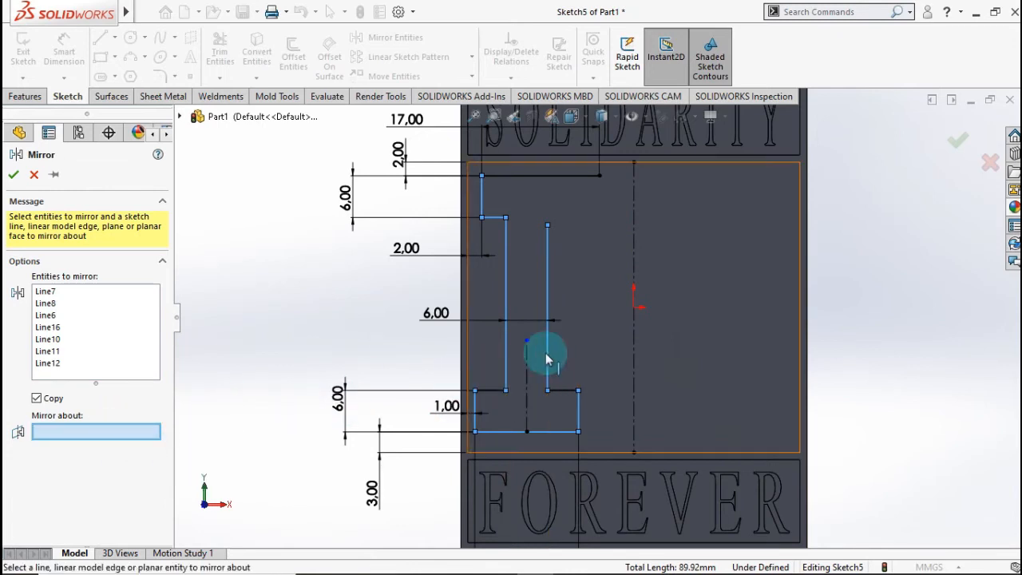
{"action": "left_click", "coordinate": [634, 334]}
Add the foot's two short upper horizontal lines to the mirrored entities and complete the mirror.
{"action": "left_click", "coordinate": [125, 363]}
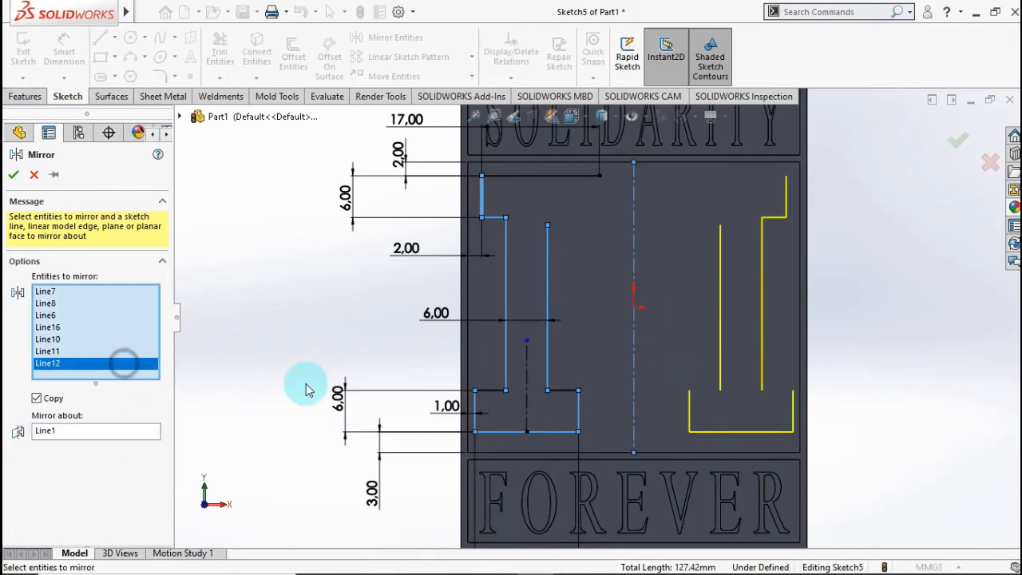
{"action": "left_click", "coordinate": [561, 391]}
{"action": "left_click", "coordinate": [487, 390]}
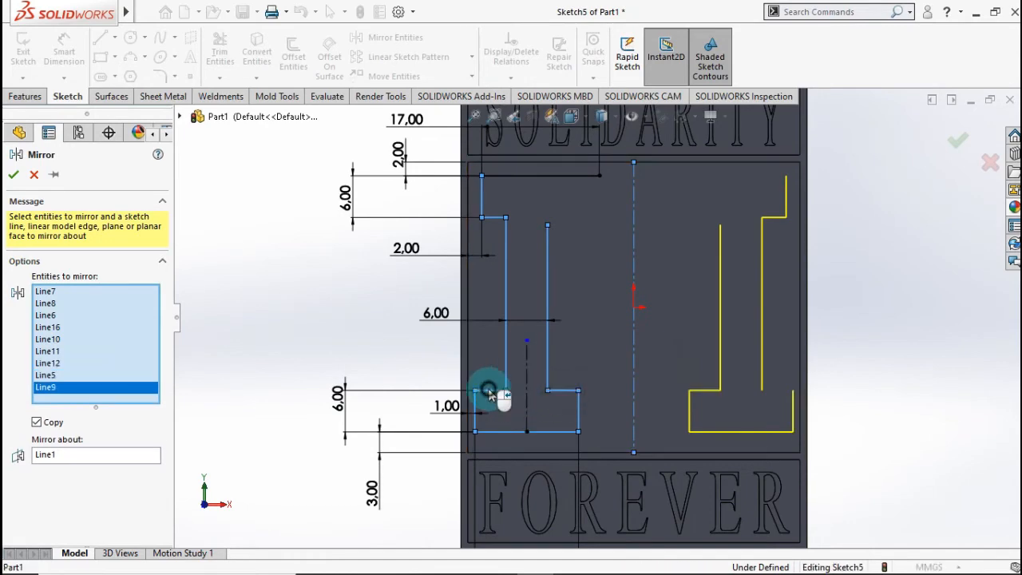
{"action": "left_click", "coordinate": [958, 145]}
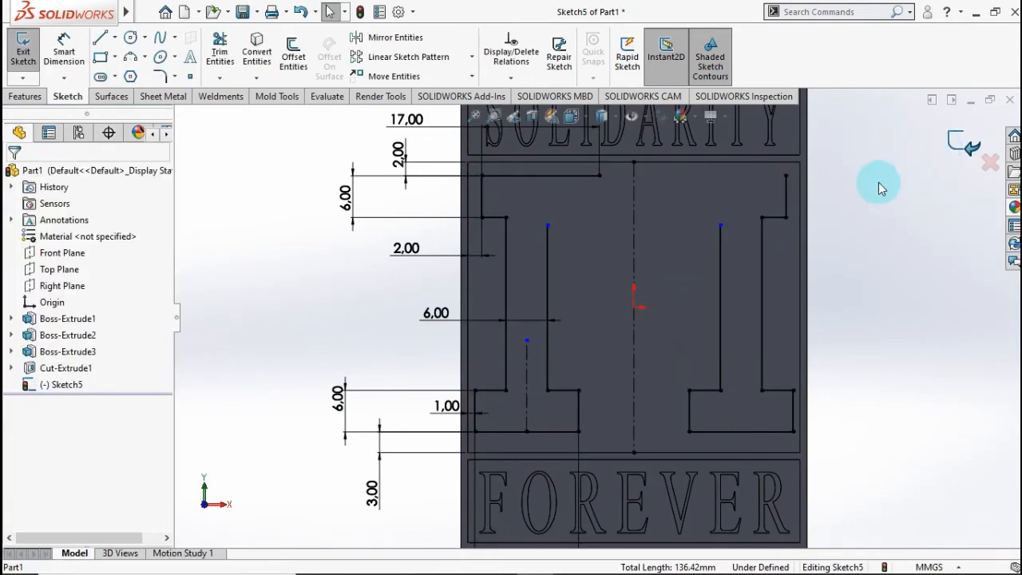
Sketch a horizontal line about 12.6 mm long from the mirrored serif's upper corner toward the centerline.
{"action": "key", "text": "f"}
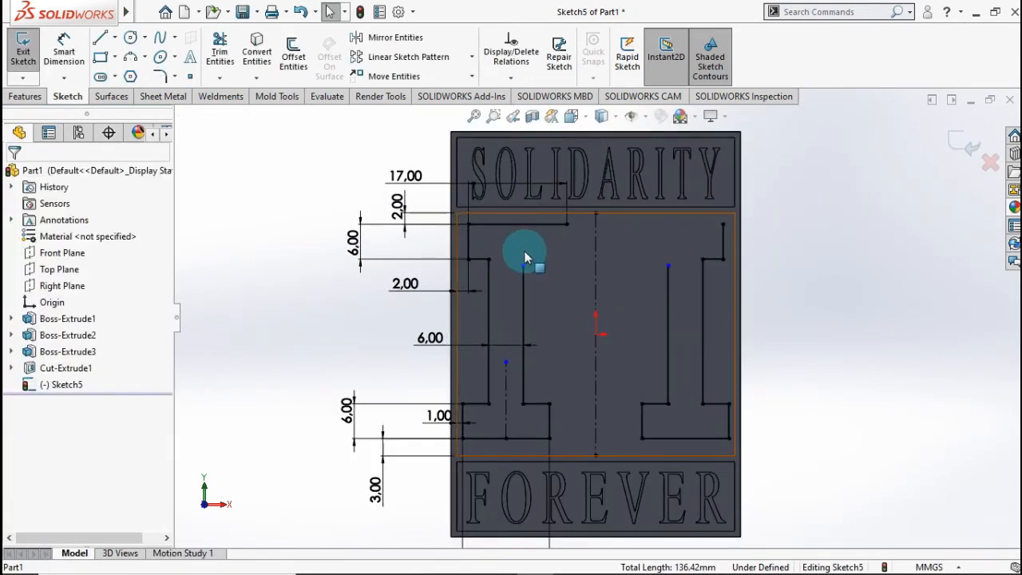
{"action": "left_click", "coordinate": [100, 42]}
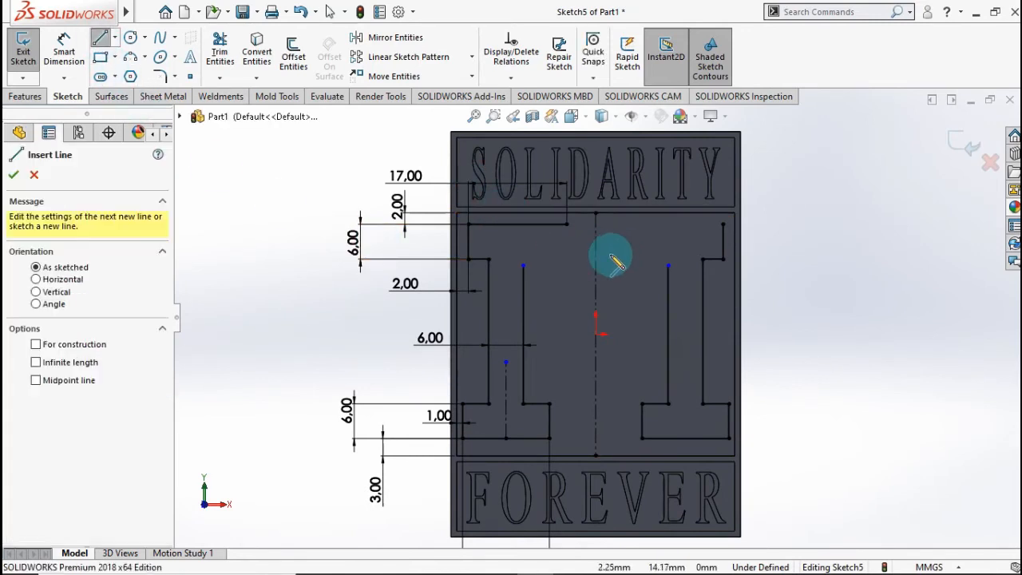
{"action": "left_click", "coordinate": [722, 225]}
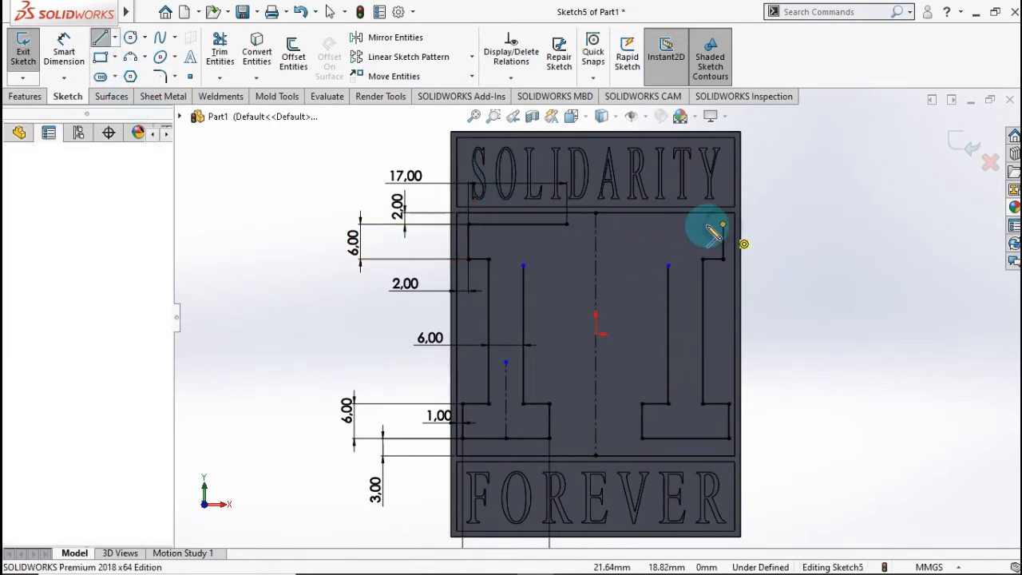
{"action": "left_click", "coordinate": [650, 225]}
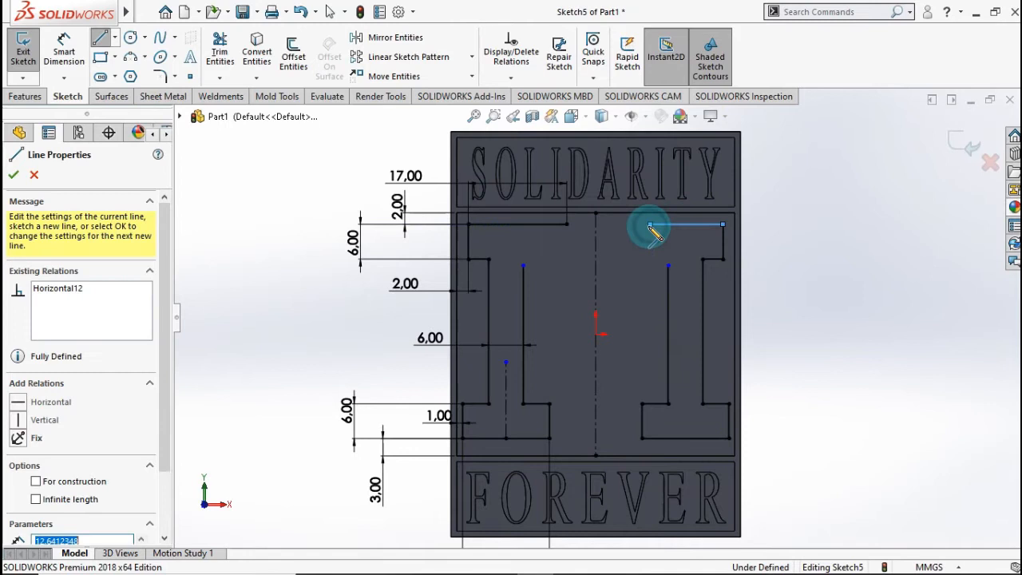
{"action": "double_click", "coordinate": [642, 268]}
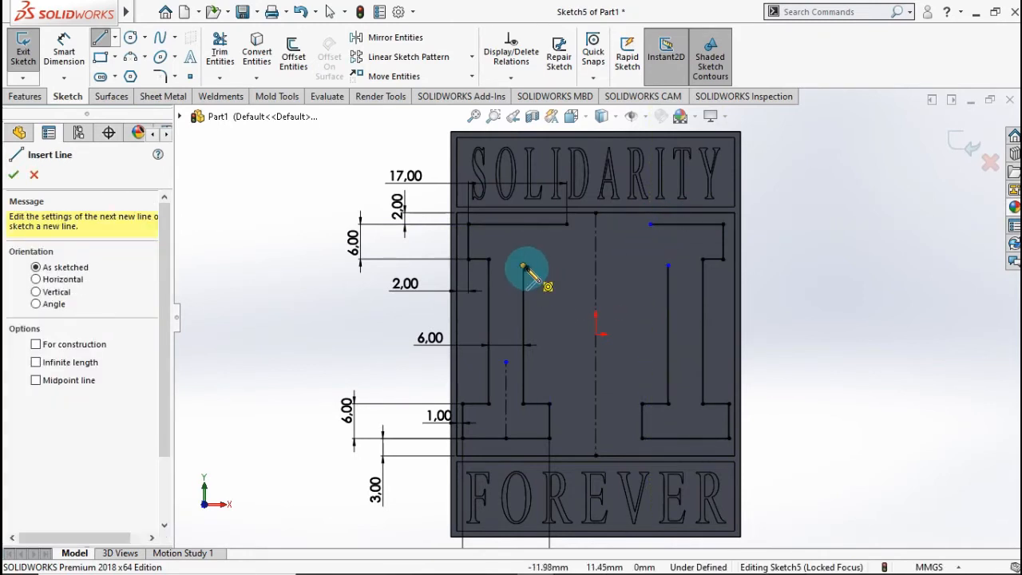
Sketch an about 31.7 mm diagonal from the left leg's inner upper endpoint down toward the centerline, and set its angle to the leg line to 18°.
{"action": "mouse_move", "coordinate": [523, 266]}
{"action": "left_mouse_down"}
{"action": "mouse_move", "coordinate": [566, 418]}
{"action": "mouse_move", "coordinate": [584, 437]}
{"action": "left_mouse_up"}
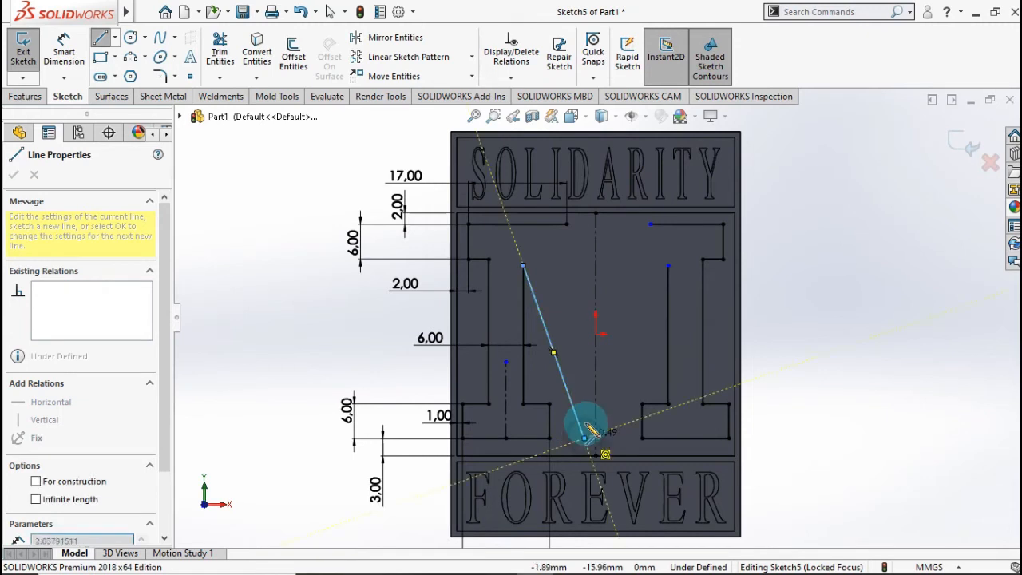
{"action": "key", "text": "Escape"}
{"action": "scroll", "coordinate": [637, 318], "scroll_direction": "down", "scroll_amount": 2}
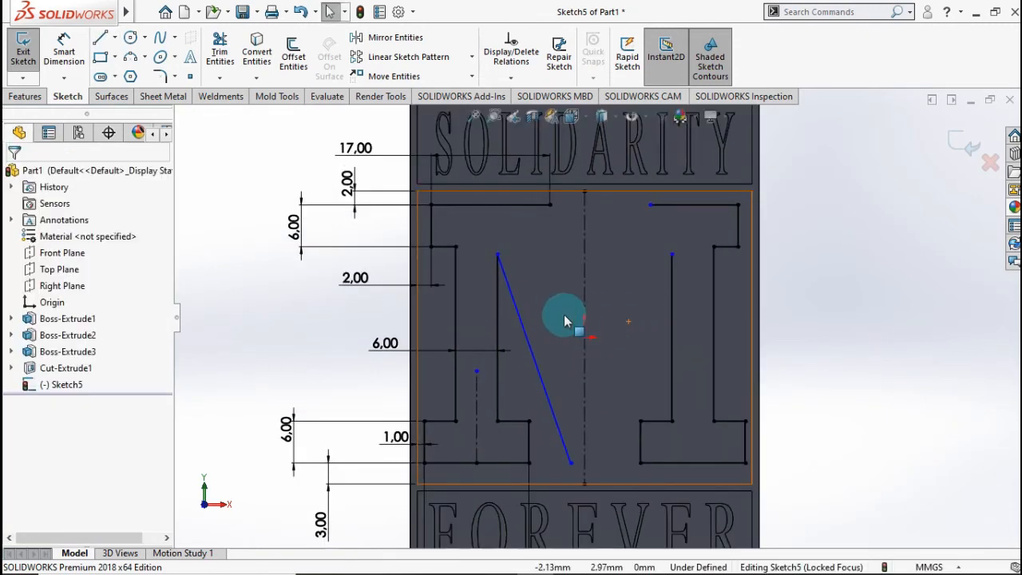
{"action": "scroll", "coordinate": [551, 306], "scroll_direction": "down", "scroll_amount": 1}
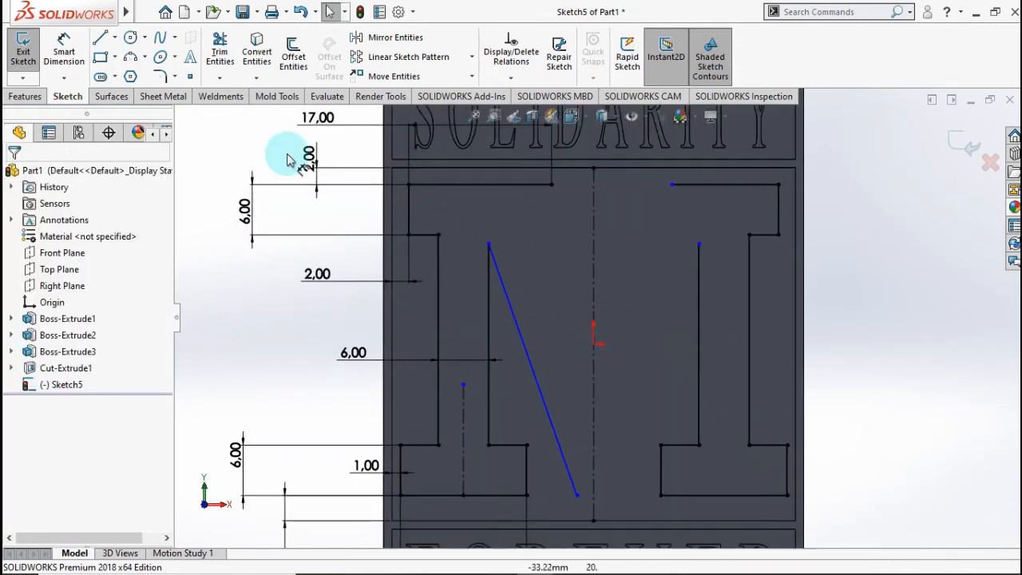
{"action": "left_click", "coordinate": [64, 49]}
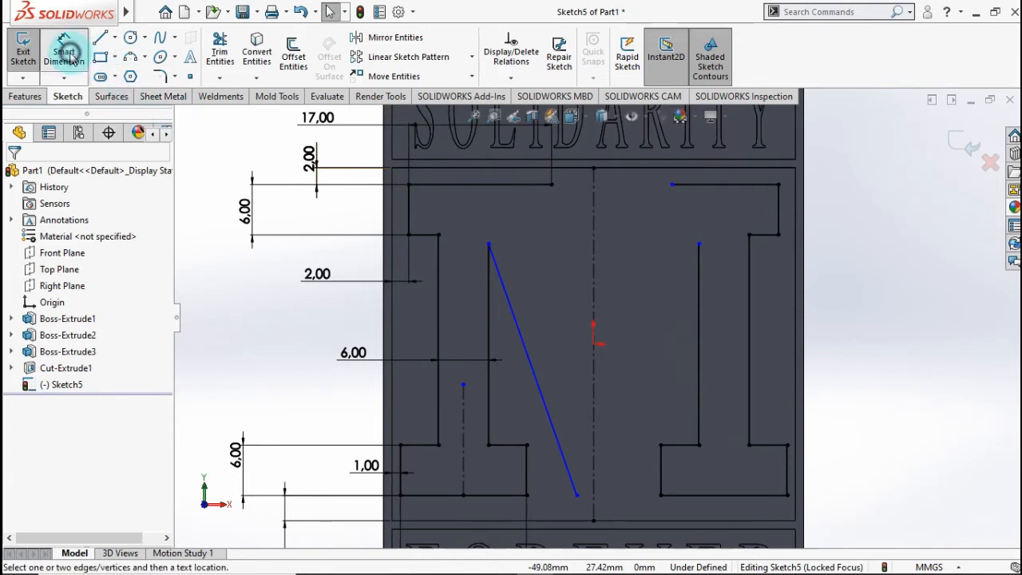
{"action": "left_click", "coordinate": [488, 309]}
{"action": "left_click", "coordinate": [508, 304]}
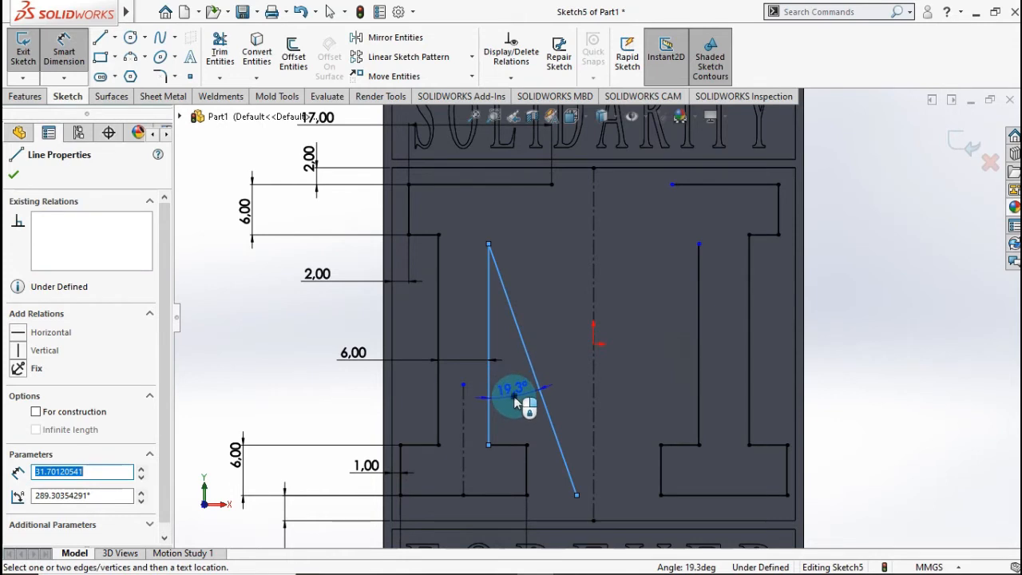
{"action": "left_click", "coordinate": [523, 386]}
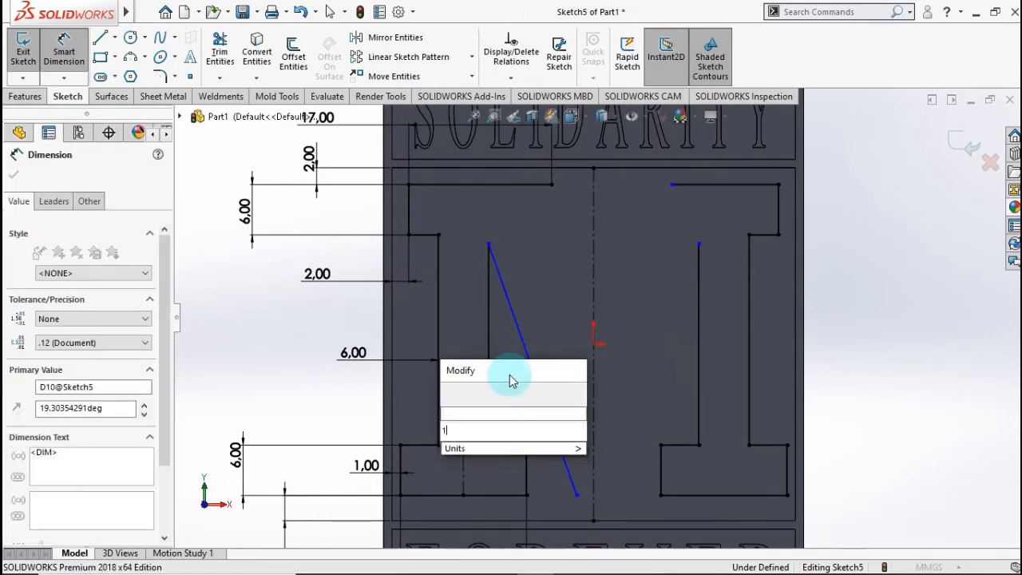
{"action": "type", "text": "18"}
{"action": "left_click", "coordinate": [450, 393]}
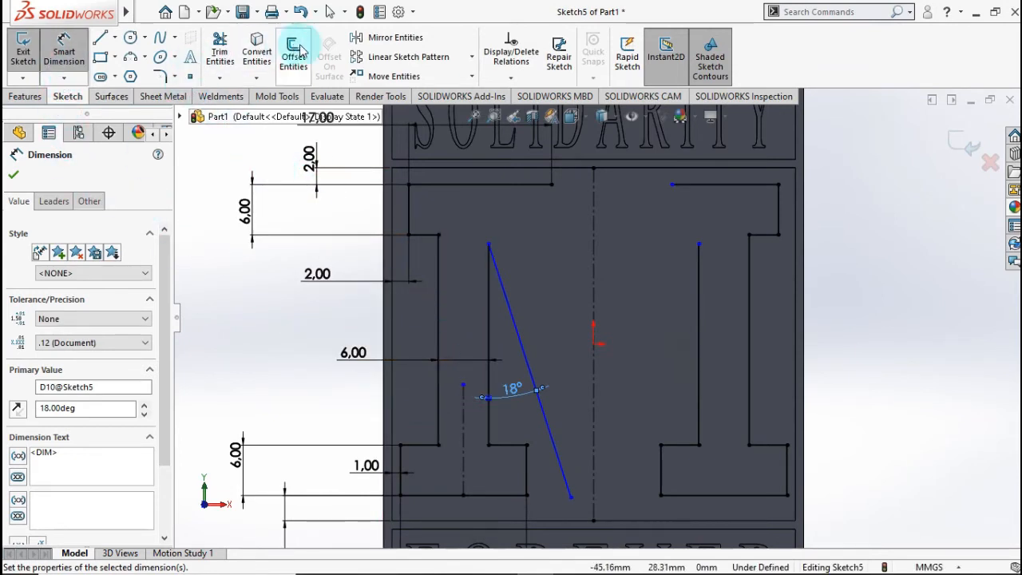
Mirror the 18° diagonal line about the panel's long vertical centerline.
{"action": "left_click", "coordinate": [355, 39]}
{"action": "left_click", "coordinate": [542, 417]}
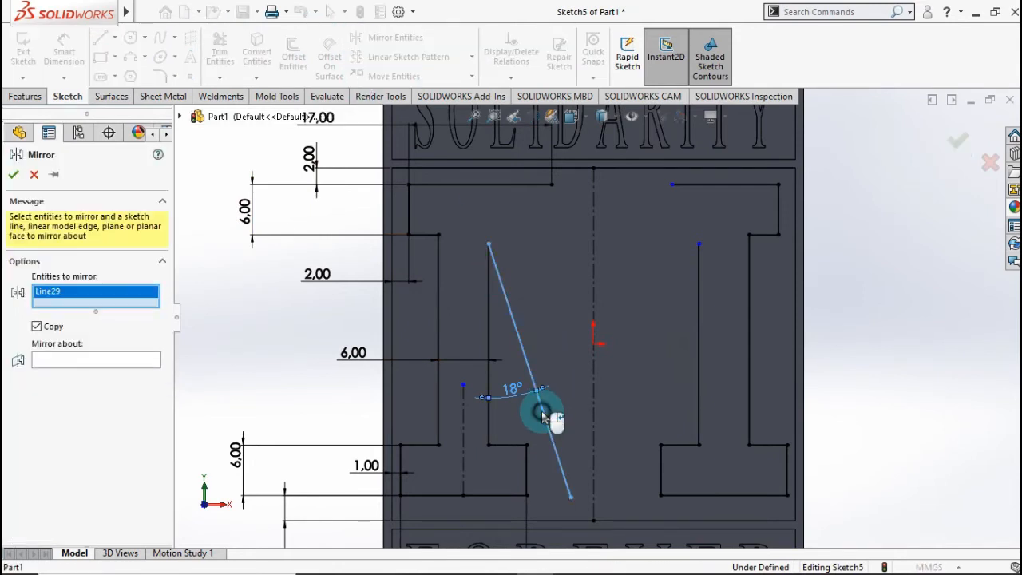
{"action": "left_click", "coordinate": [91, 358]}
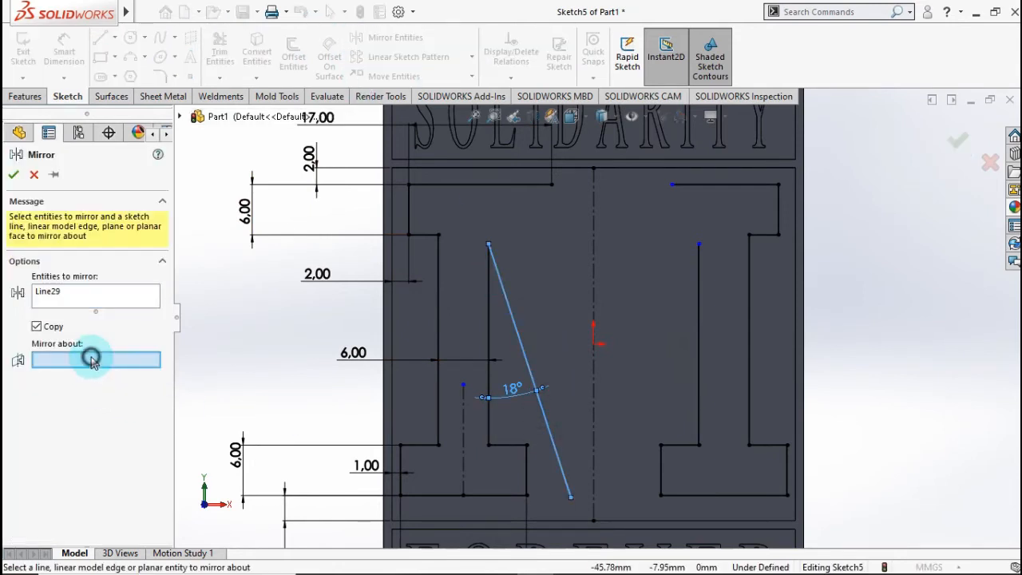
{"action": "left_click", "coordinate": [593, 280]}
{"action": "left_click", "coordinate": [952, 150]}
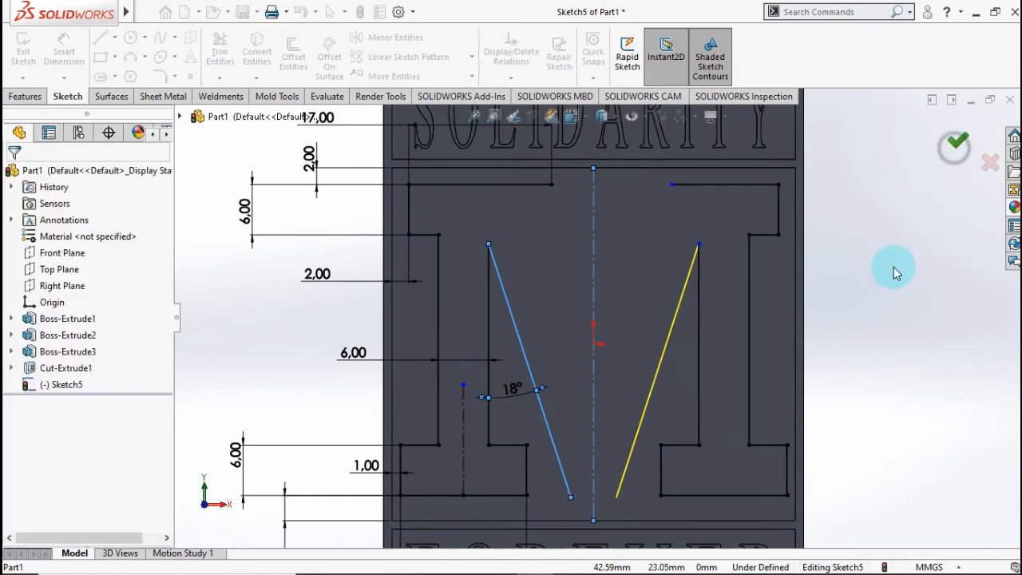
Sketch a horizontal line about 5.4 mm long joining the lower ends of the two diagonals.
{"action": "scroll", "coordinate": [838, 303], "scroll_direction": "up", "scroll_amount": 2}
{"action": "left_click", "coordinate": [205, 194]}
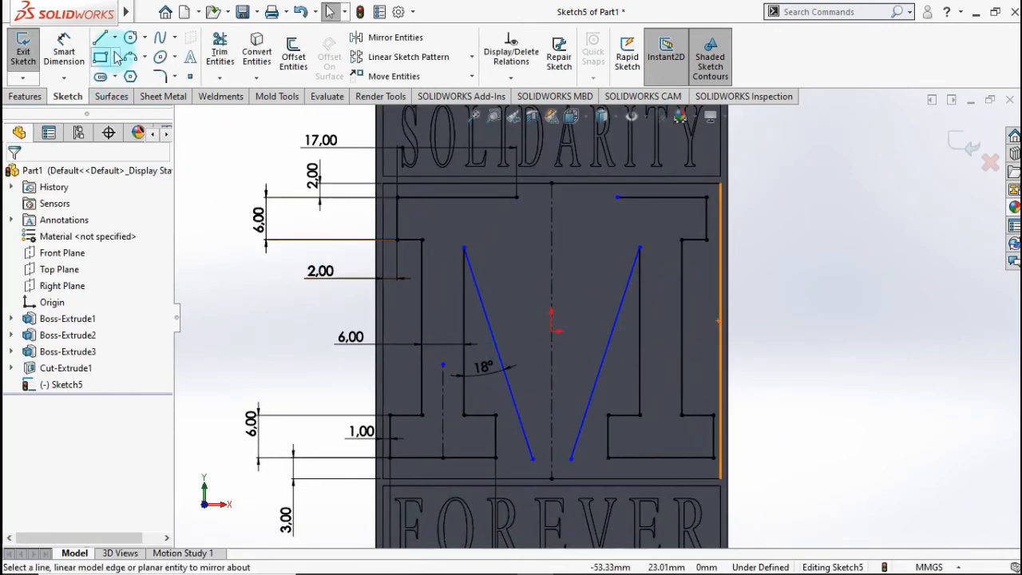
{"action": "left_click", "coordinate": [102, 38]}
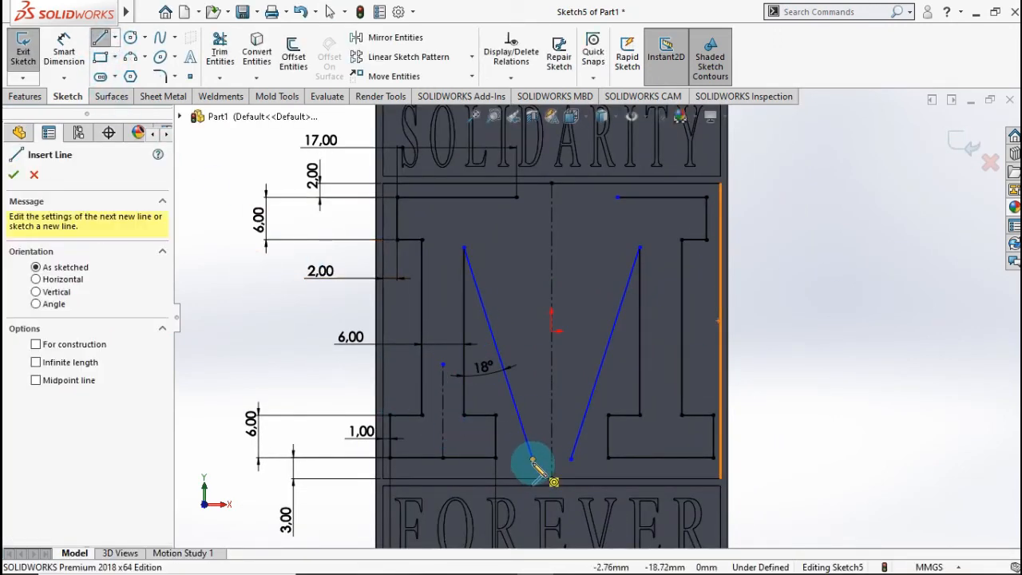
{"action": "left_click_drag", "start_coordinate": [534, 463], "coordinate": [572, 460]}
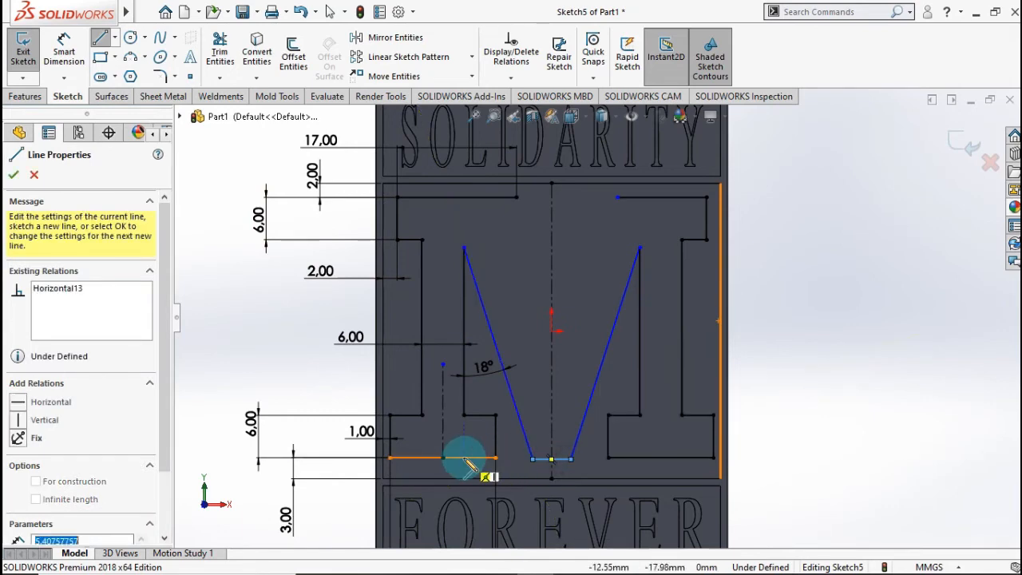
Dimension the distance from the short horizontal line joining the diagonals to the middle panel's lower edge as 3 mm.
{"action": "left_click", "coordinate": [64, 52]}
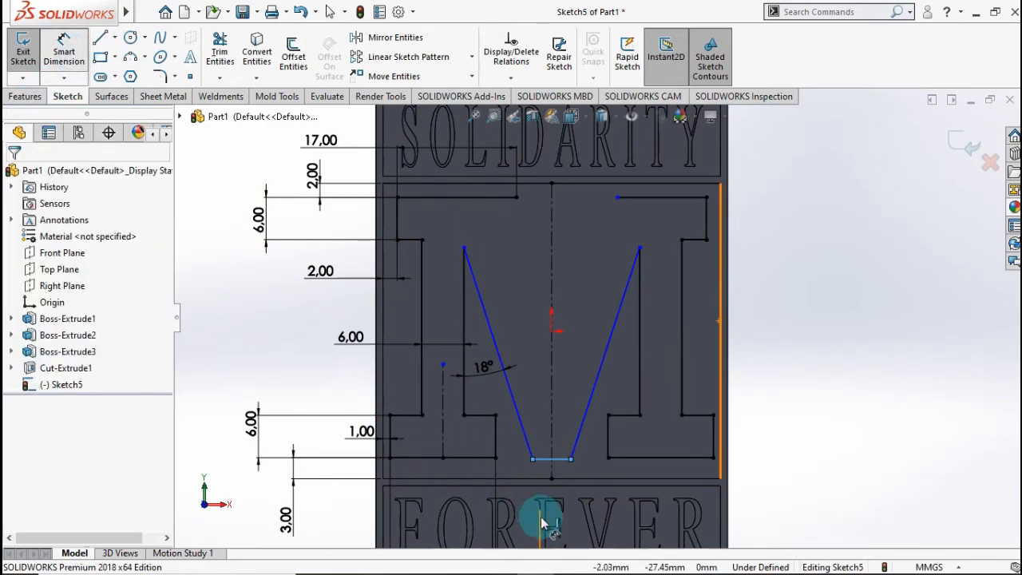
{"action": "scroll", "coordinate": [543, 461], "scroll_direction": "down", "scroll_amount": 3}
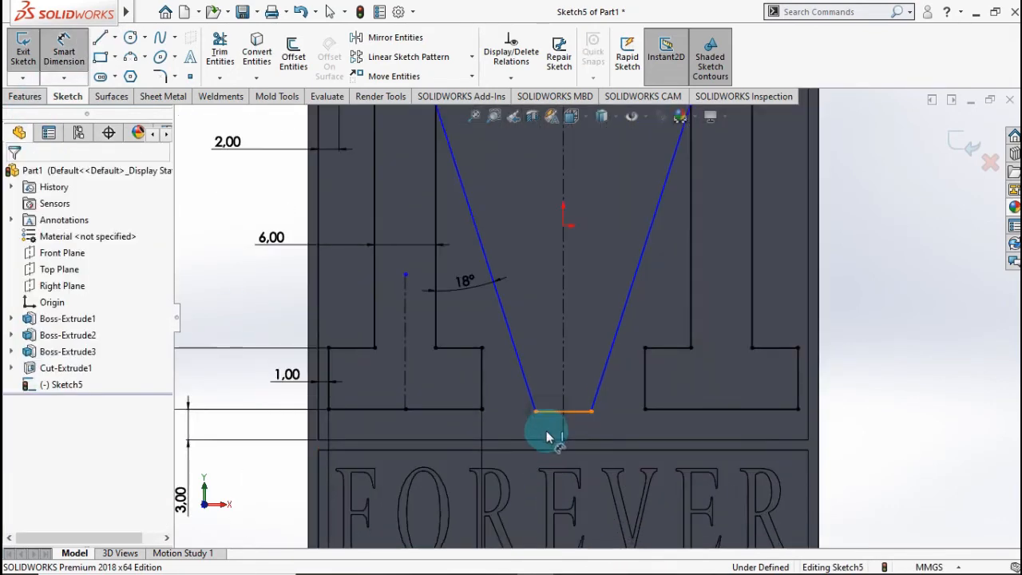
{"action": "left_click", "coordinate": [547, 412]}
{"action": "left_click", "coordinate": [544, 439]}
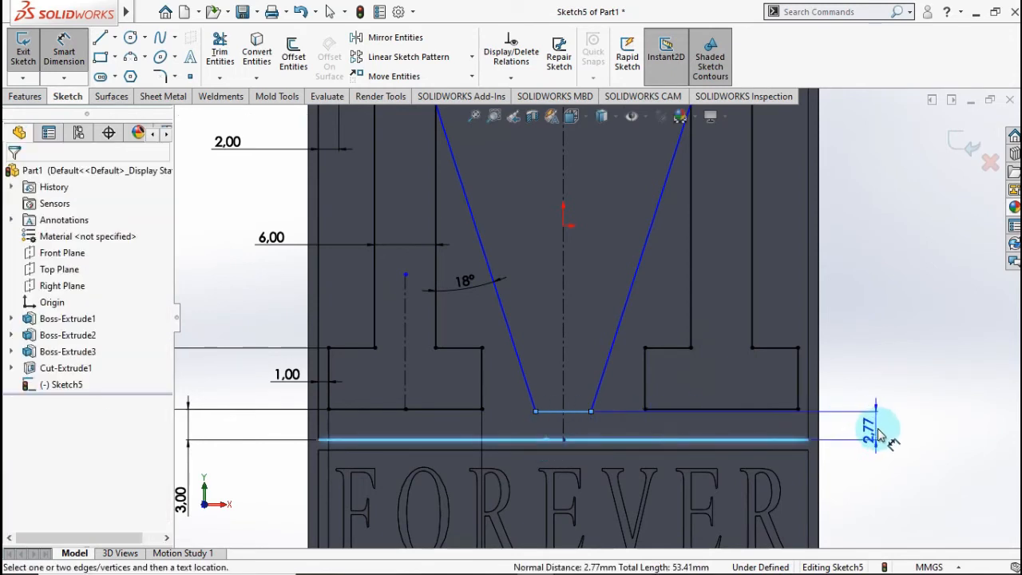
{"action": "left_click", "coordinate": [878, 431]}
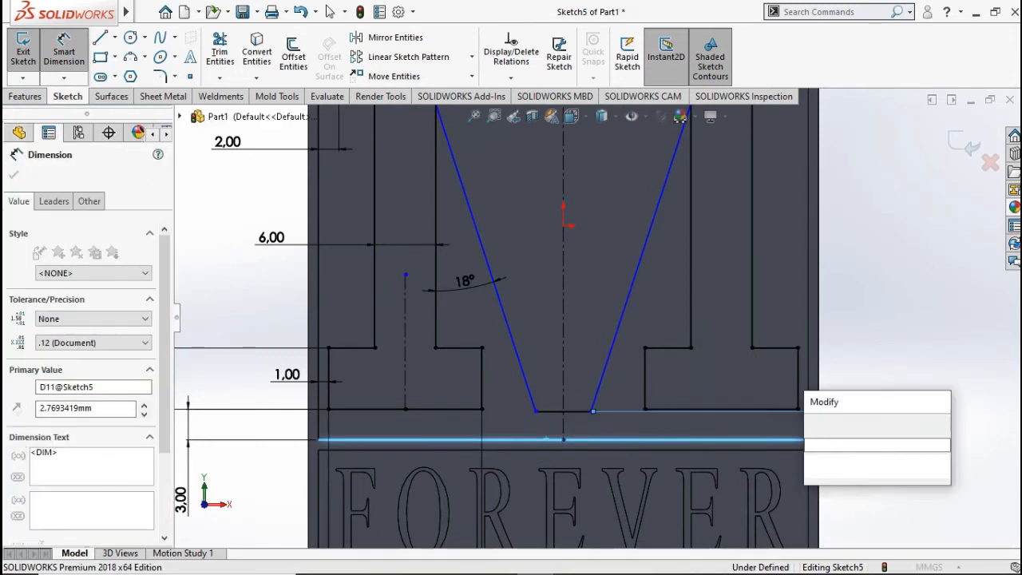
{"action": "left_click", "coordinate": [815, 422]}
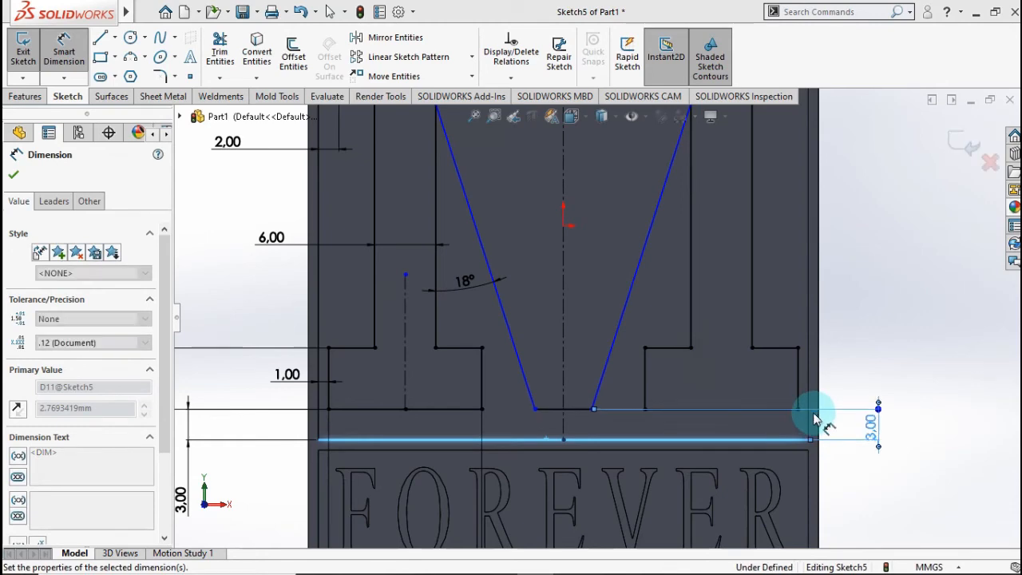
Sketch two diagonals from the inner ends of the M's upper serifs meeting near the origin, the right one about 19.3 mm long.
{"action": "scroll", "coordinate": [679, 403], "scroll_direction": "up", "scroll_amount": 4}
{"action": "scroll", "coordinate": [604, 240], "scroll_direction": "down", "scroll_amount": 3}
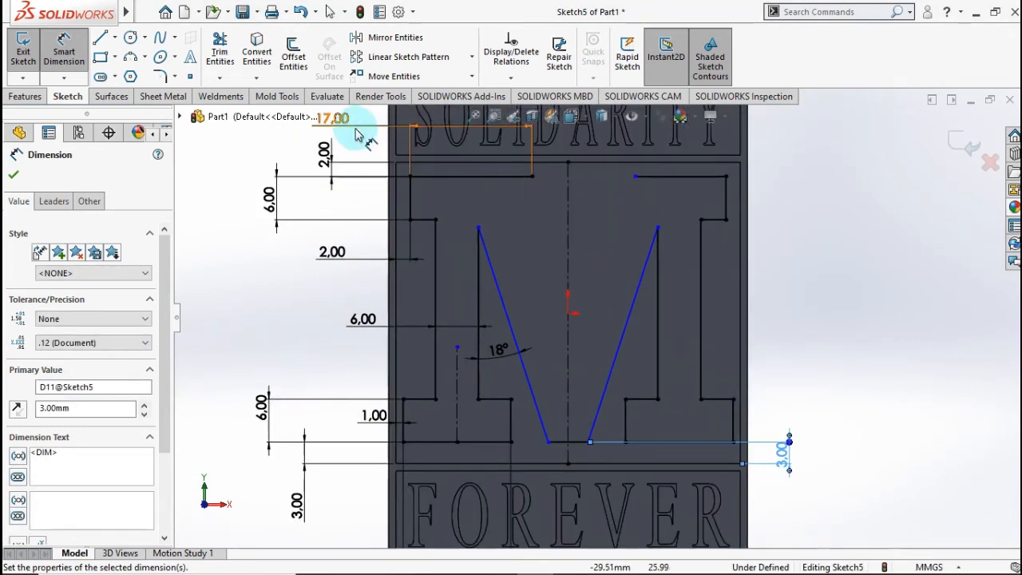
{"action": "left_click", "coordinate": [100, 38]}
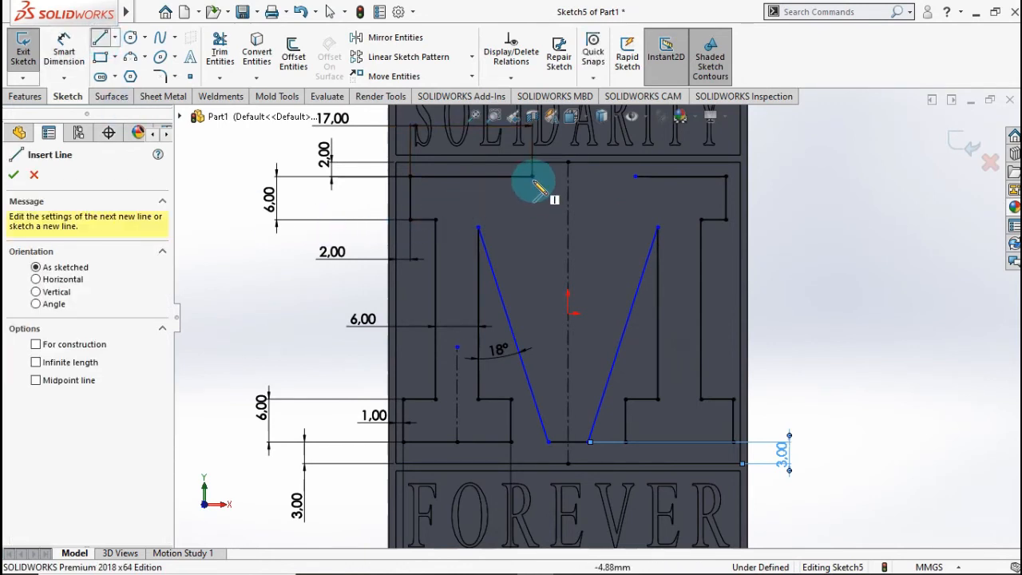
{"action": "left_click_drag", "start_coordinate": [533, 178], "coordinate": [580, 304]}
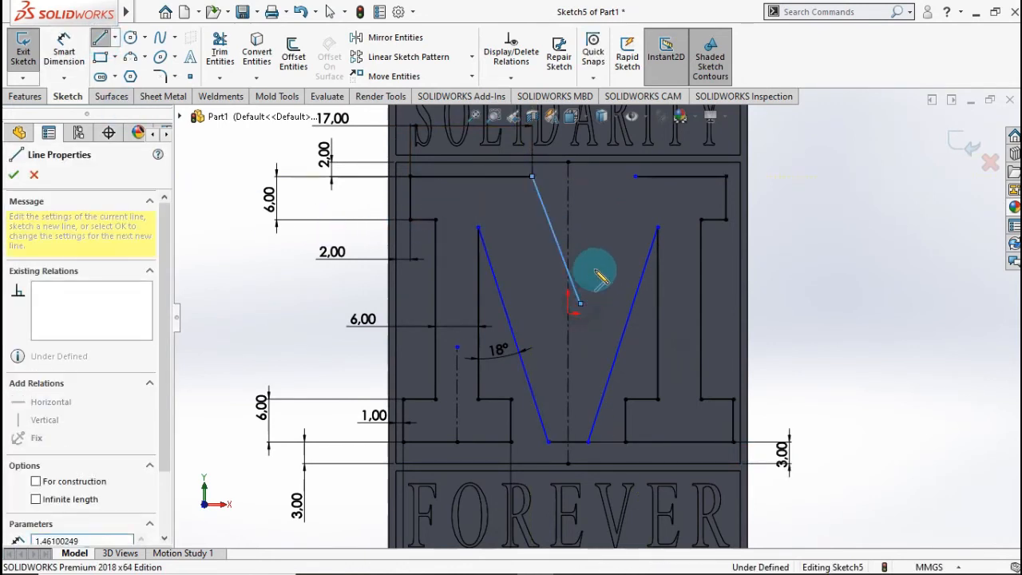
{"action": "left_click", "coordinate": [634, 177]}
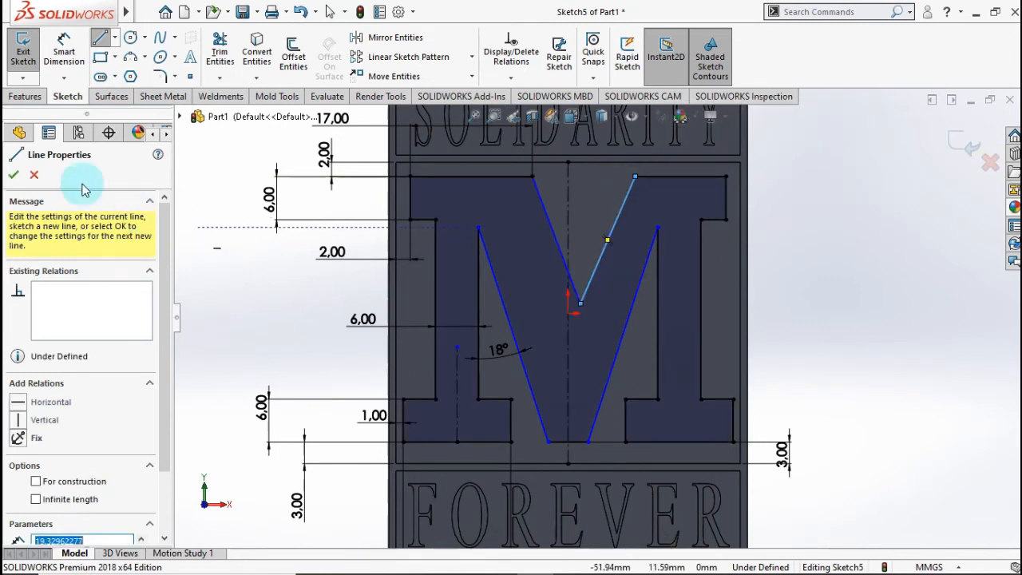
Dimension the vertical distance from the V notch's vertex to the short bottom line of the M as 15 mm.
{"action": "left_click", "coordinate": [64, 40]}
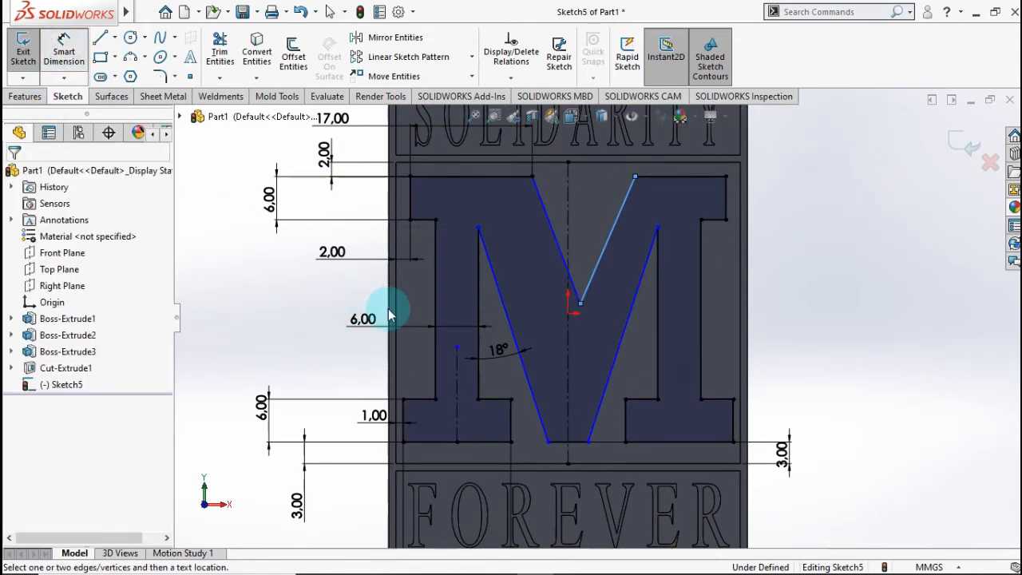
{"action": "left_click", "coordinate": [581, 303]}
{"action": "left_click", "coordinate": [578, 444]}
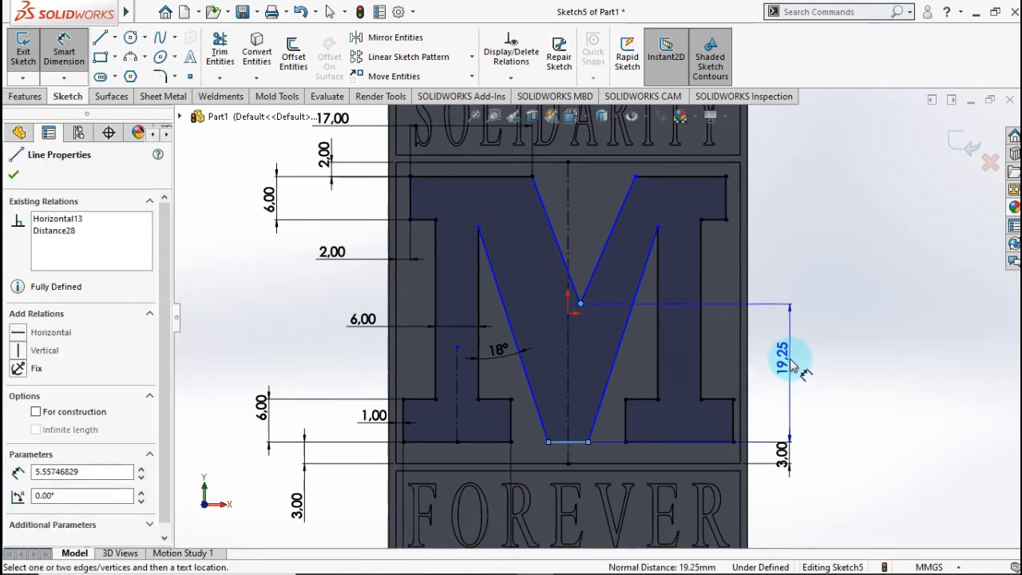
{"action": "left_click", "coordinate": [792, 364]}
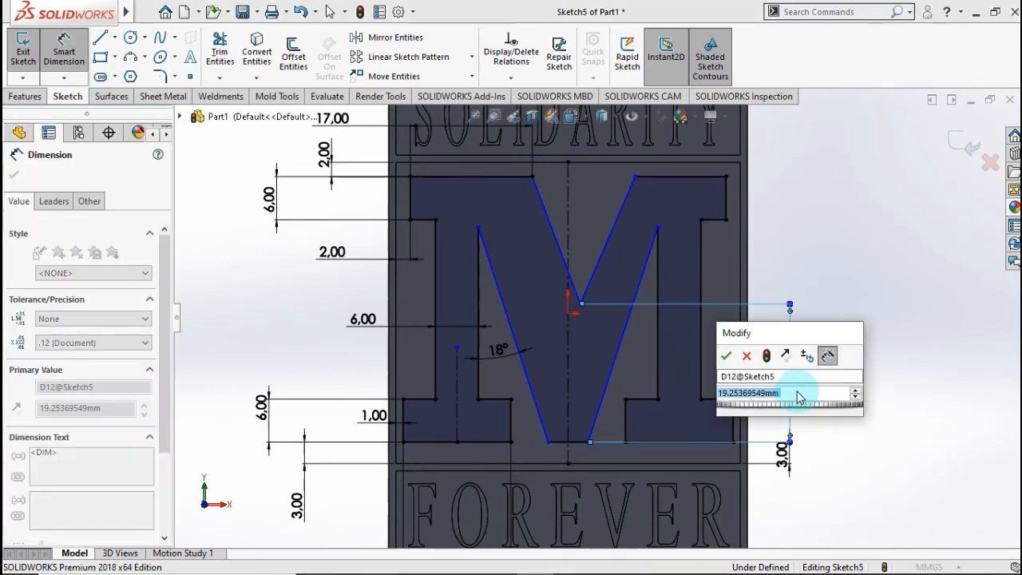
{"action": "type", "text": "15"}
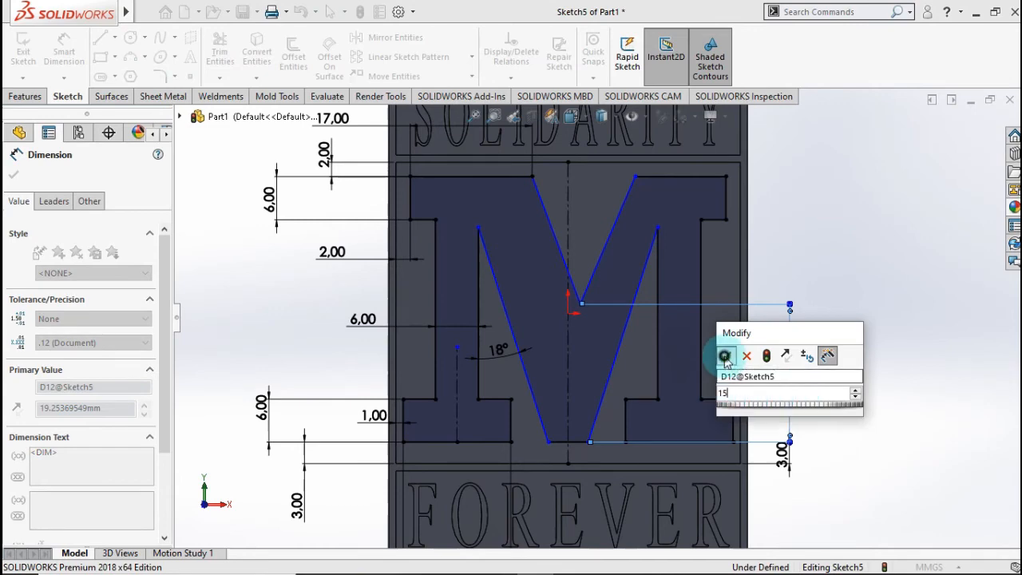
{"action": "left_click", "coordinate": [724, 356]}
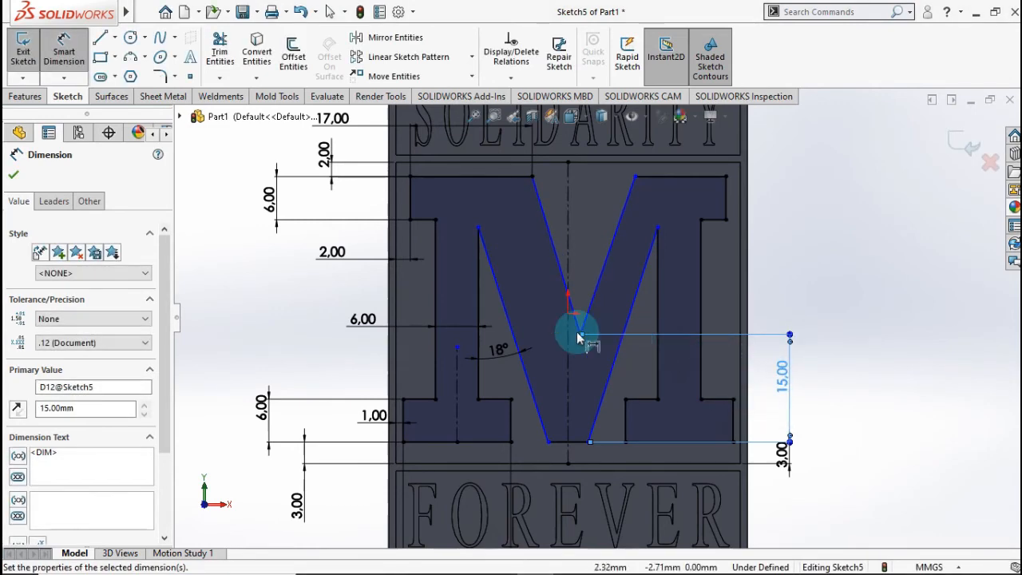
Dimension the horizontal distance from the V notch's vertex to the vertical centerline as 1 mm.
{"action": "scroll", "coordinate": [576, 331], "scroll_direction": "down", "scroll_amount": 5}
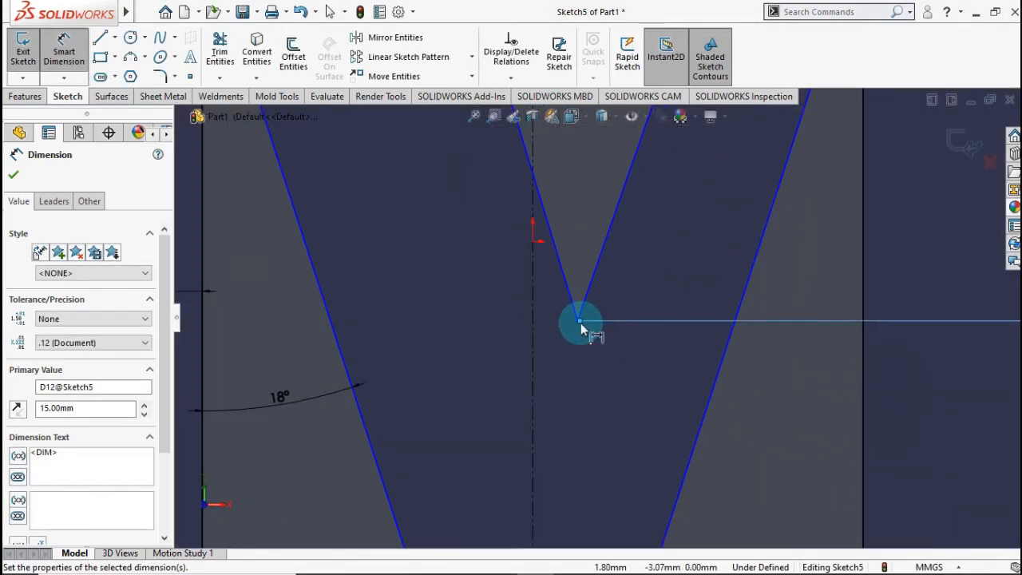
{"action": "scroll", "coordinate": [707, 355], "scroll_direction": "up", "scroll_amount": 4}
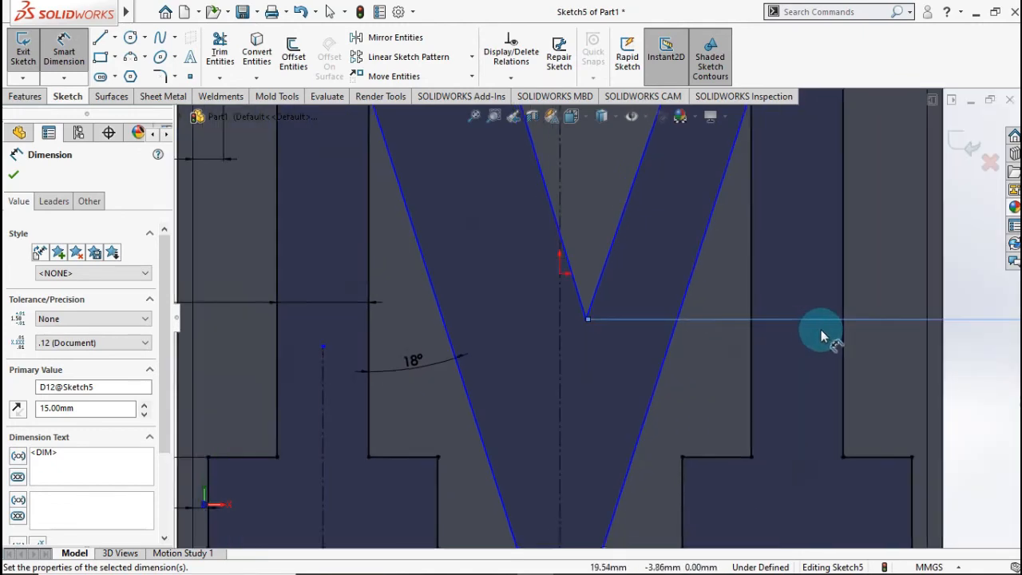
{"action": "scroll", "coordinate": [820, 330], "scroll_direction": "up", "scroll_amount": 2}
{"action": "left_click", "coordinate": [892, 277]}
{"action": "scroll", "coordinate": [610, 304], "scroll_direction": "down", "scroll_amount": 5}
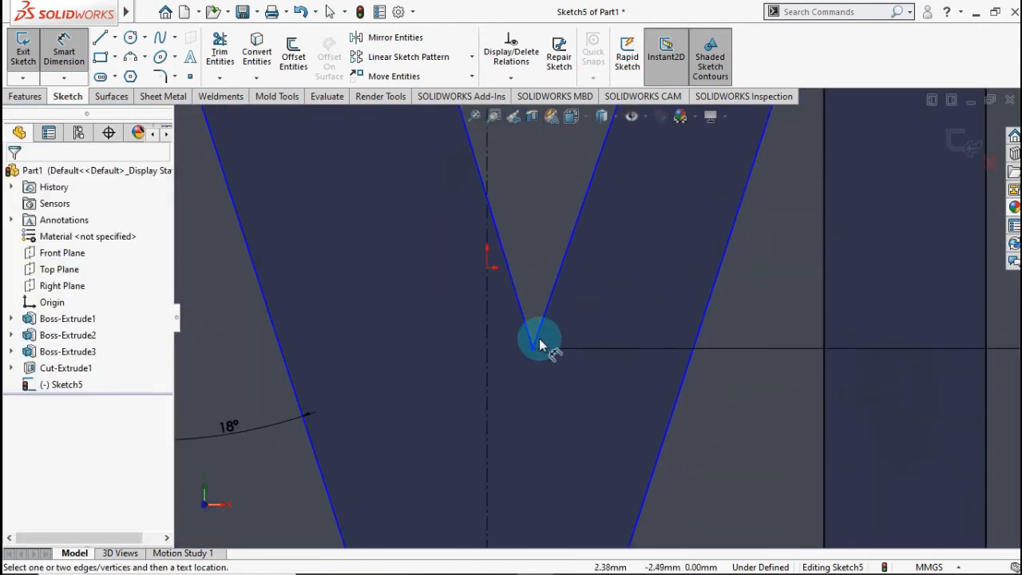
{"action": "left_click", "coordinate": [532, 352]}
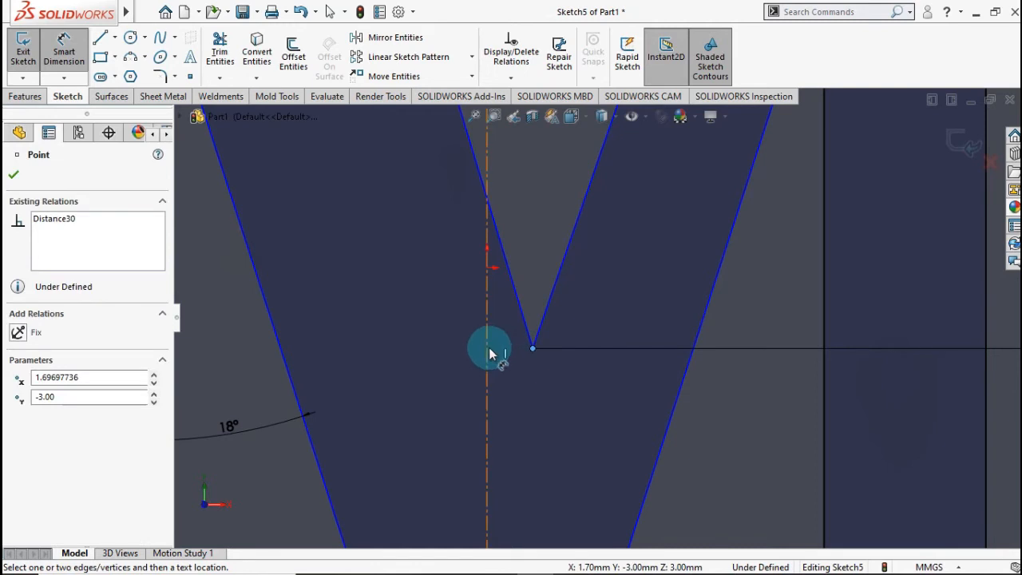
{"action": "left_click", "coordinate": [487, 359]}
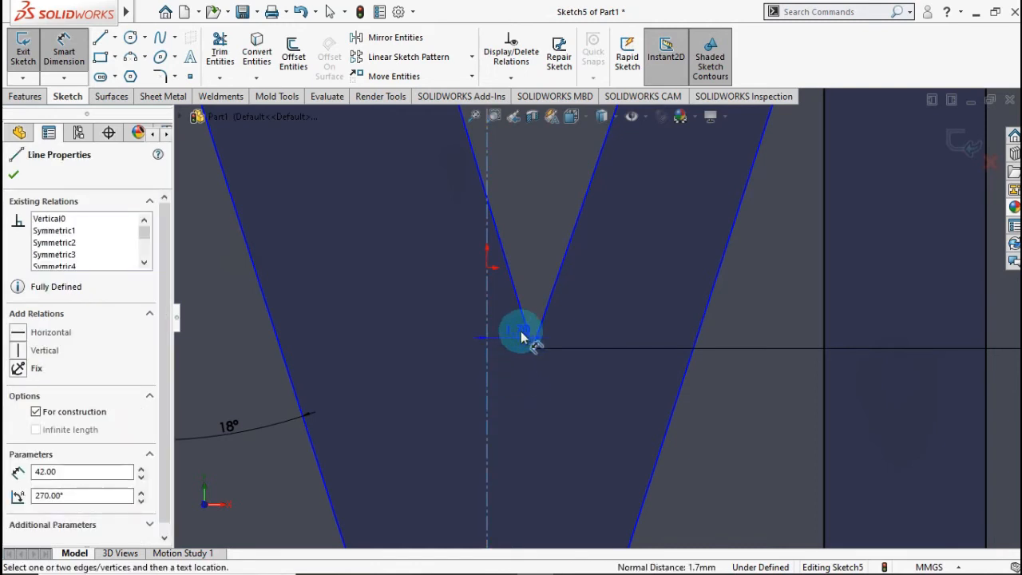
{"action": "left_click", "coordinate": [517, 221]}
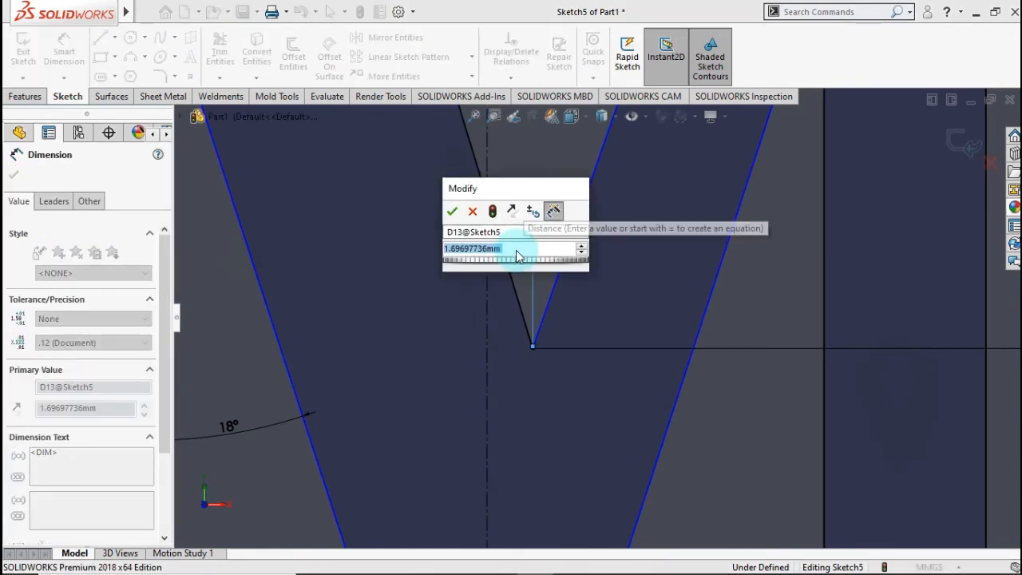
{"action": "type", "text": "1"}
{"action": "left_click", "coordinate": [452, 211]}
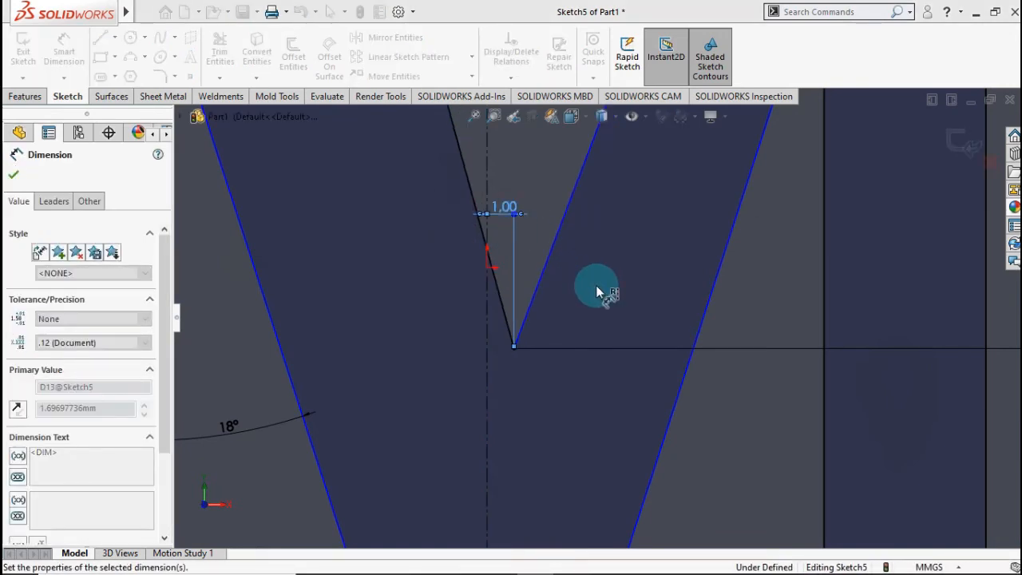
{"action": "scroll", "coordinate": [615, 289], "scroll_direction": "up", "scroll_amount": 5}
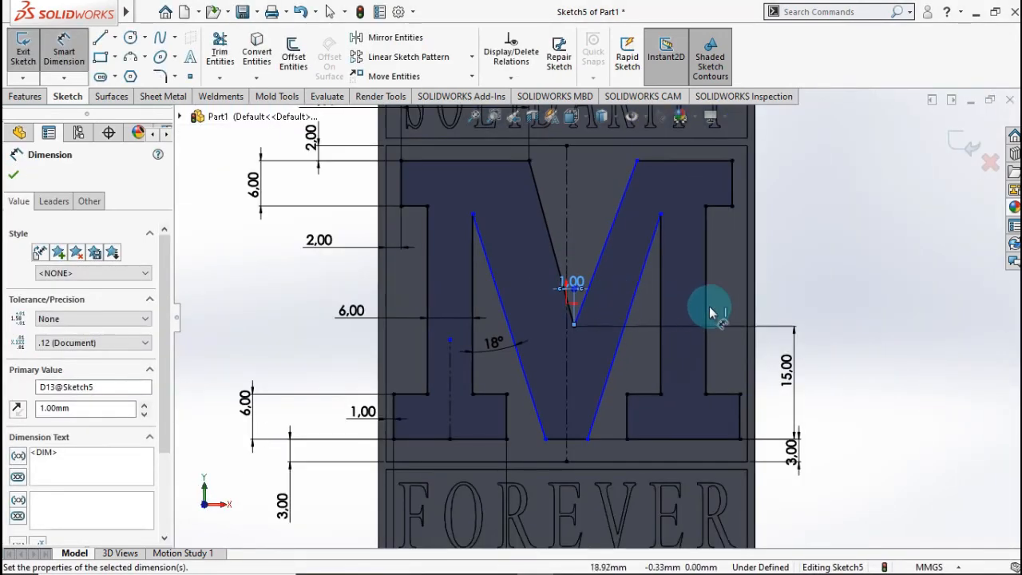
{"action": "scroll", "coordinate": [745, 306], "scroll_direction": "up", "scroll_amount": 2}
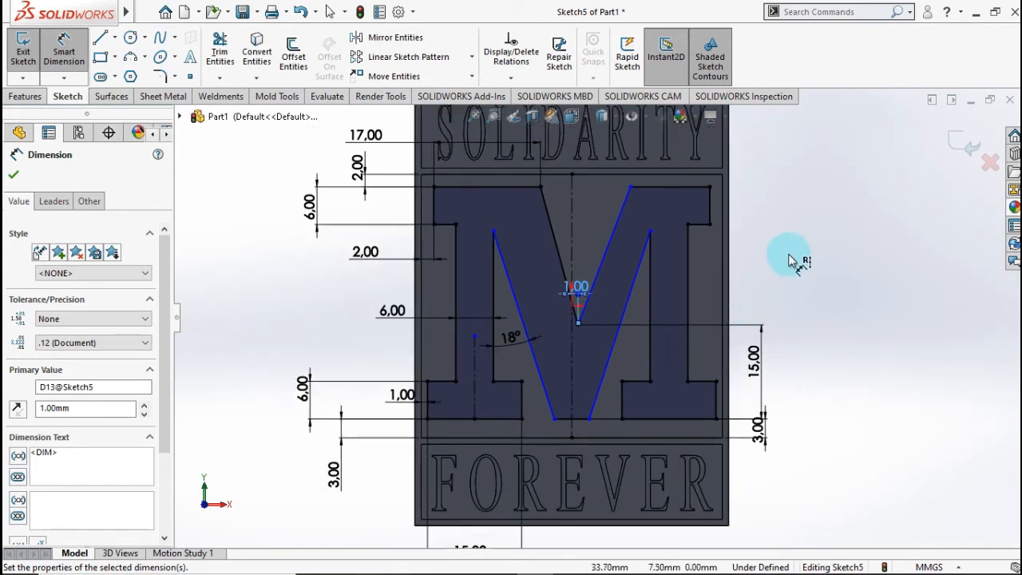
{"action": "left_click", "coordinate": [12, 178]}
Cut-extrude the M profile with the Up To Surface end condition, ending at the border face surrounding the panels.
{"action": "left_click", "coordinate": [25, 96]}
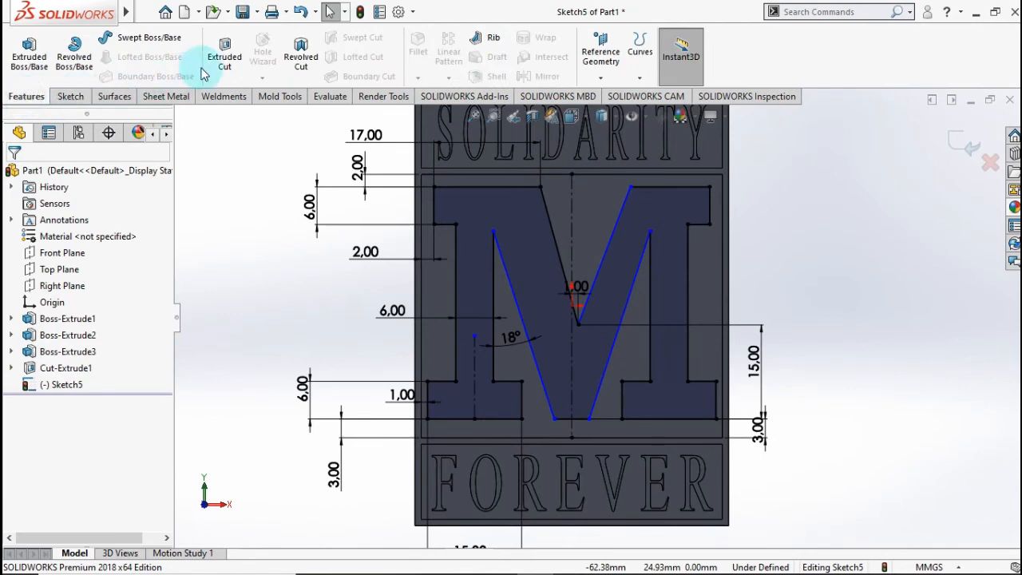
{"action": "left_click", "coordinate": [222, 56]}
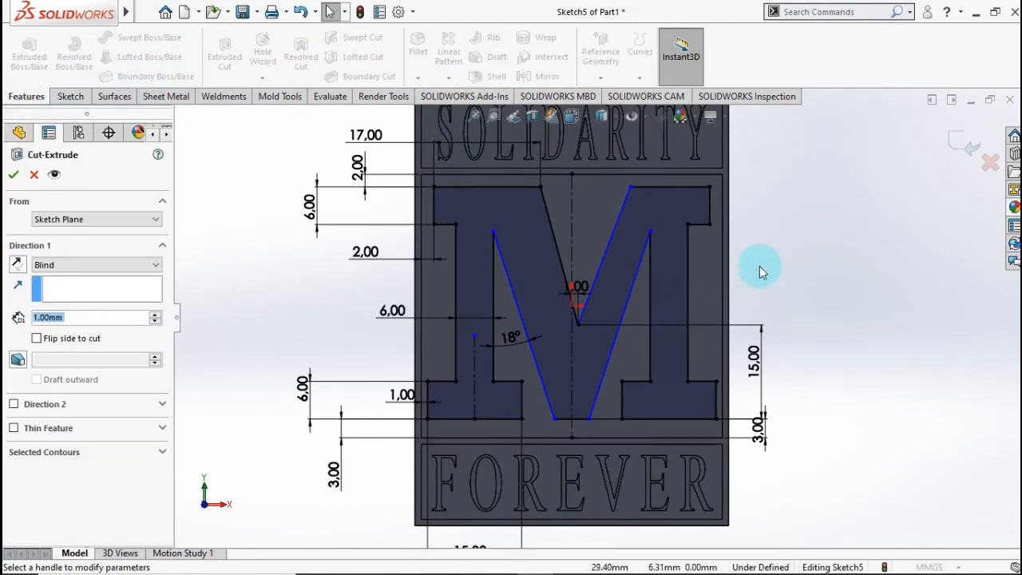
{"action": "mouse_move", "coordinate": [762, 267]}
{"action": "middle_mouse_down"}
{"action": "mouse_move", "coordinate": [718, 301]}
{"action": "mouse_move", "coordinate": [690, 295]}
{"action": "middle_mouse_up"}
{"action": "left_click", "coordinate": [103, 265]}
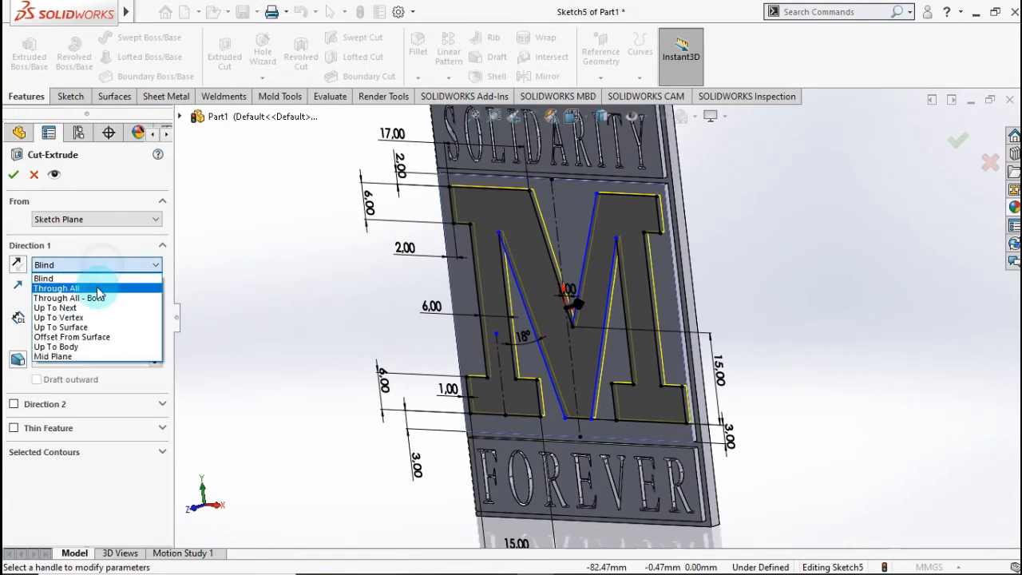
{"action": "left_click", "coordinate": [90, 327]}
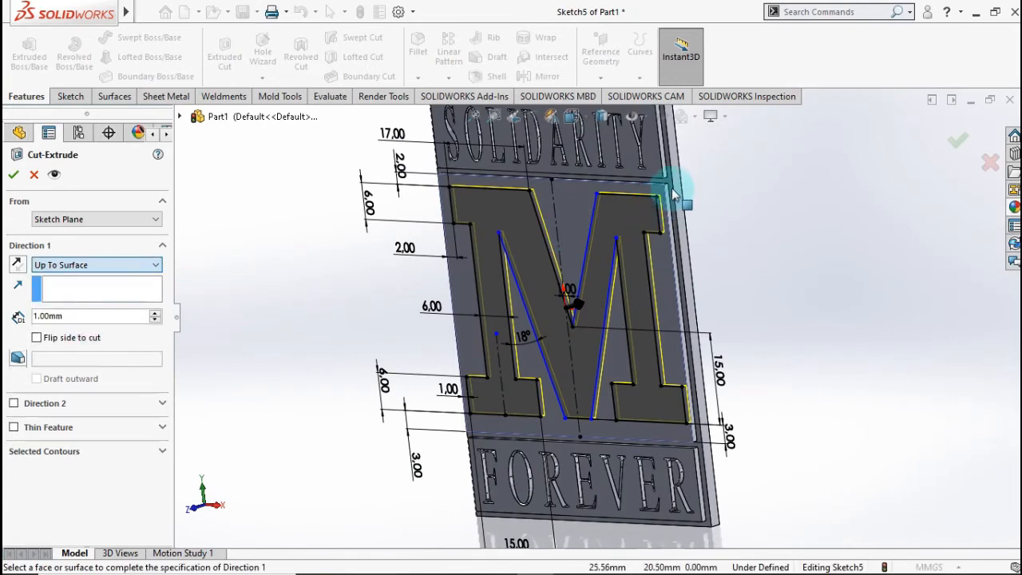
{"action": "scroll", "coordinate": [630, 203], "scroll_direction": "down", "scroll_amount": 4}
{"action": "scroll", "coordinate": [628, 205], "scroll_direction": "down", "scroll_amount": 2}
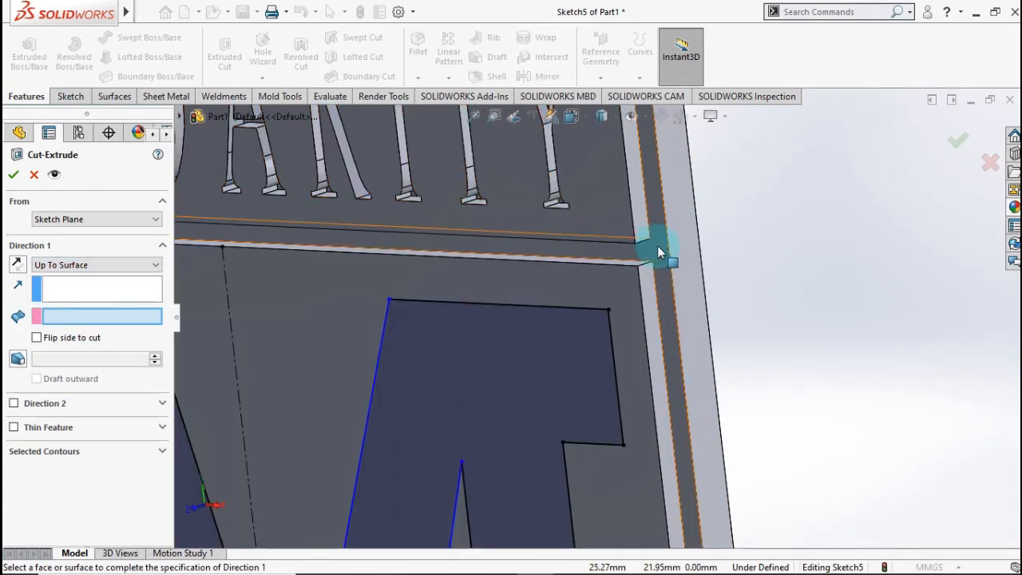
{"action": "left_click", "coordinate": [660, 246]}
{"action": "scroll", "coordinate": [759, 252], "scroll_direction": "up", "scroll_amount": 6}
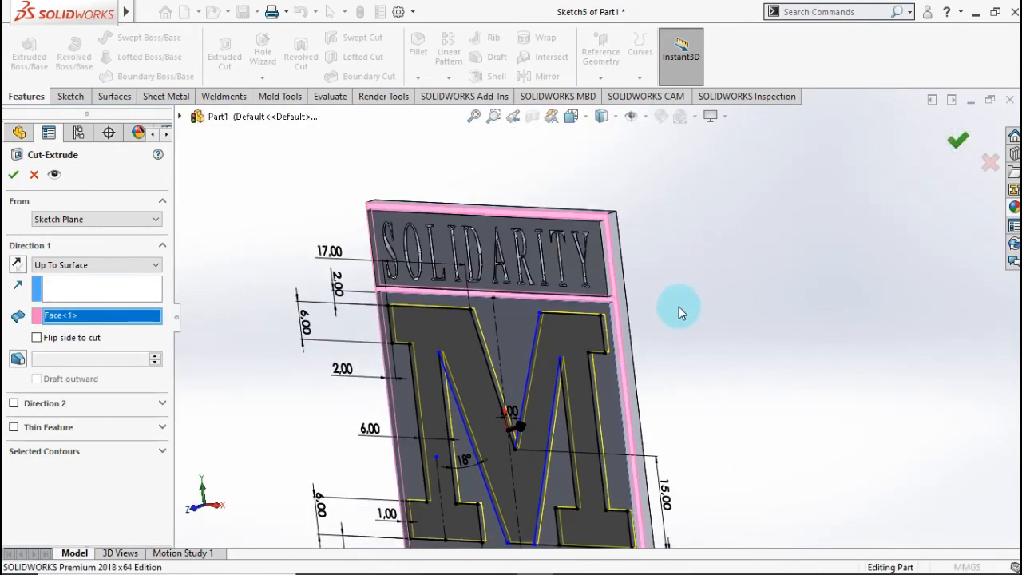
{"action": "scroll", "coordinate": [679, 312], "scroll_direction": "up", "scroll_amount": 5}
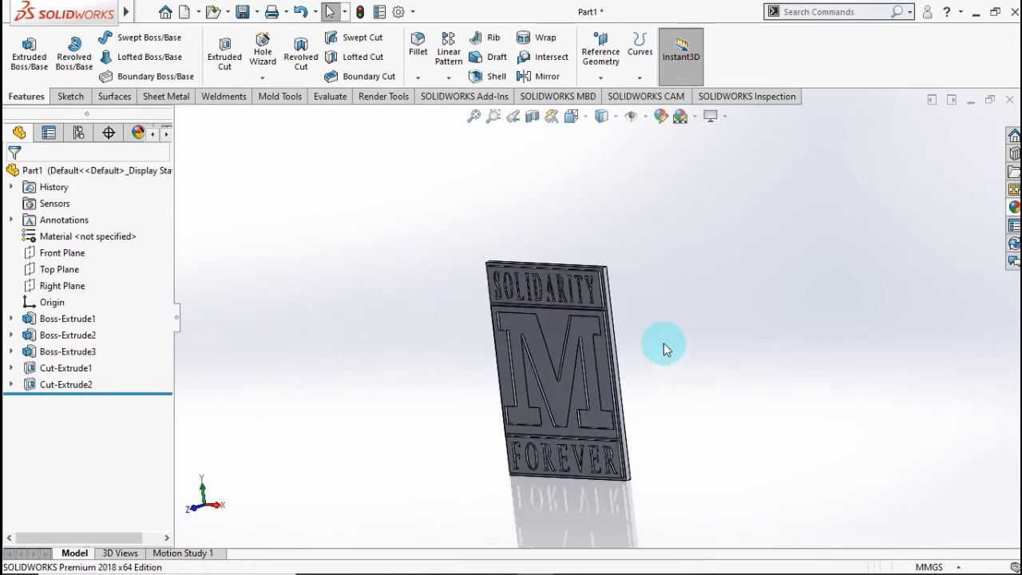
Start a new sketch on the recessed face of the M.
{"action": "middle_click_drag", "start_coordinate": [663, 345], "coordinate": [696, 334]}
{"action": "scroll", "coordinate": [576, 349], "scroll_direction": "down", "scroll_amount": 5}
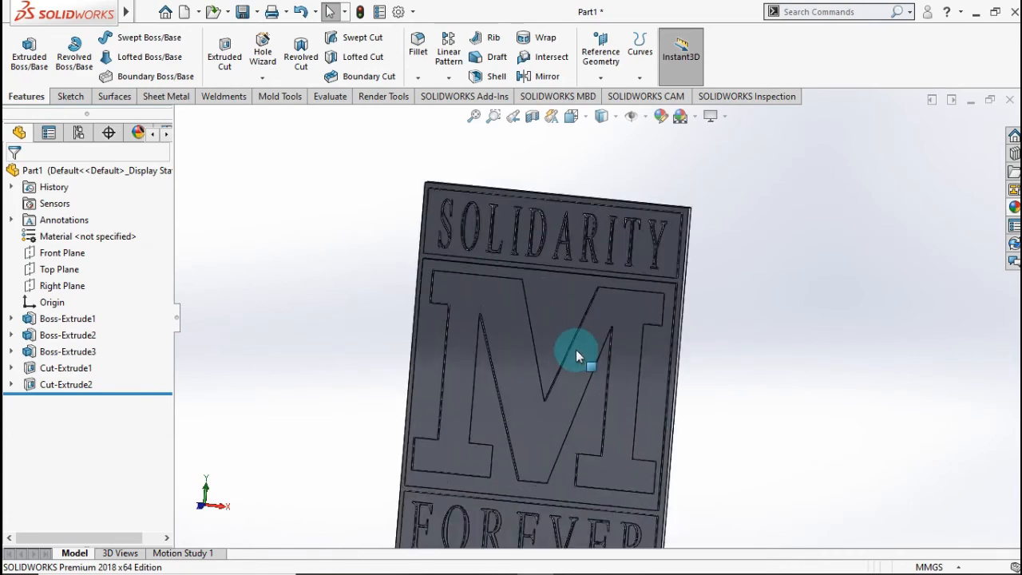
{"action": "left_click", "coordinate": [498, 356]}
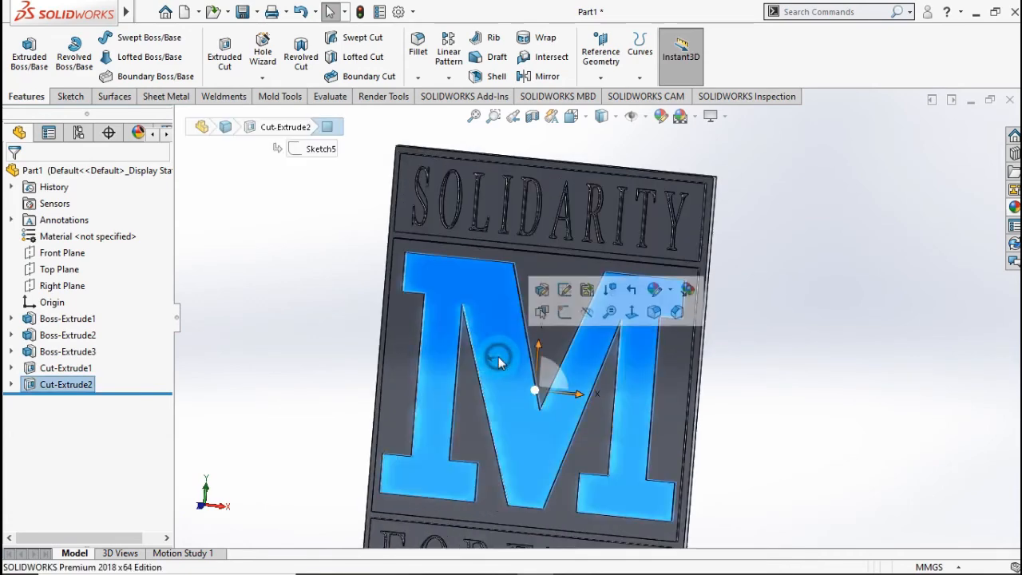
{"action": "left_click", "coordinate": [557, 313]}
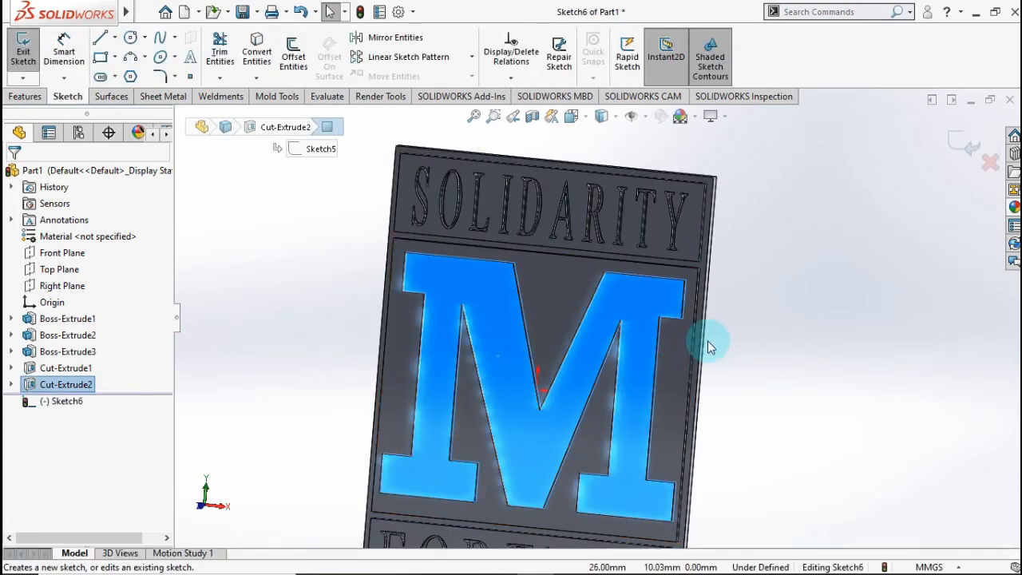
{"action": "left_click", "coordinate": [760, 267]}
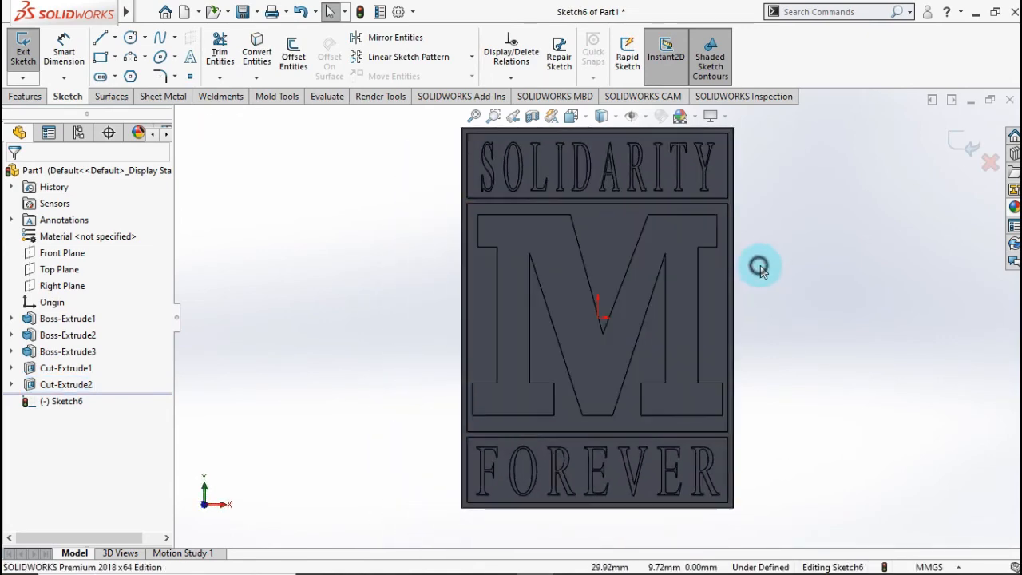
{"action": "scroll", "coordinate": [760, 265], "scroll_direction": "down", "scroll_amount": 2}
{"action": "scroll", "coordinate": [760, 265], "scroll_direction": "up", "scroll_amount": 1}
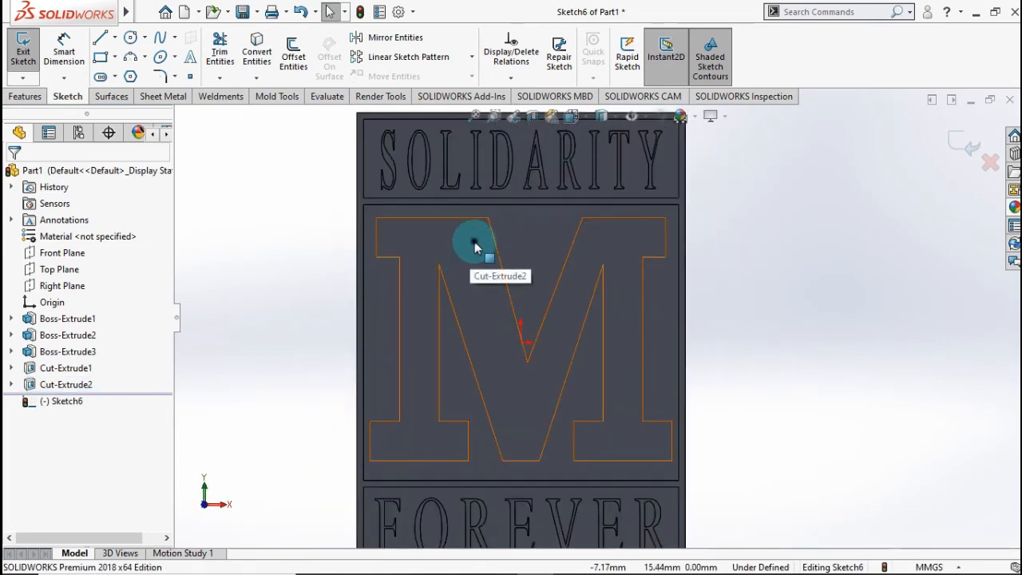
Convert the outline of the M's recessed face into sketch entities and offset it outward by 1 mm.
{"action": "left_click", "coordinate": [475, 241]}
{"action": "left_click", "coordinate": [260, 56]}
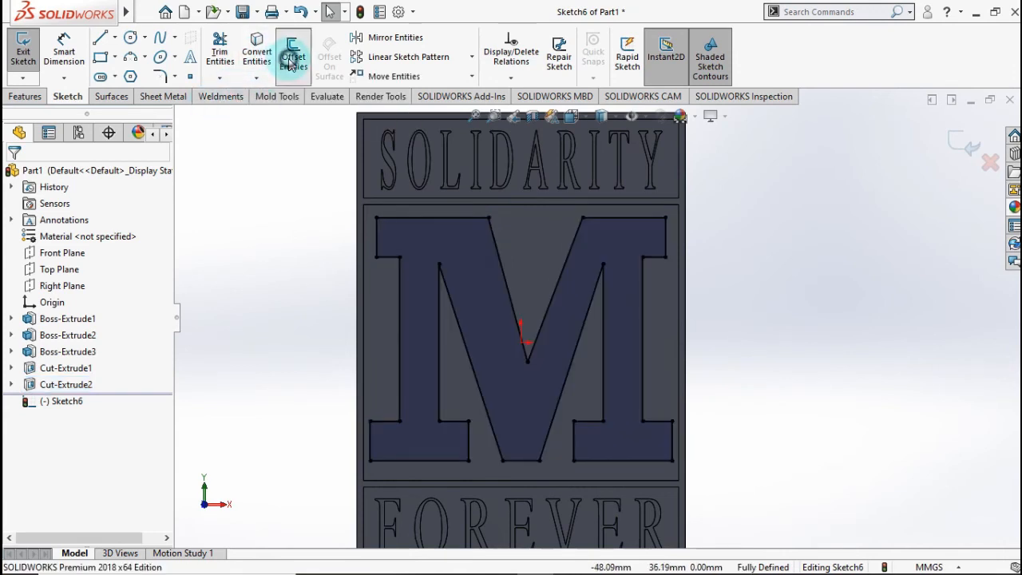
{"action": "left_click", "coordinate": [292, 58]}
{"action": "left_click", "coordinate": [408, 219]}
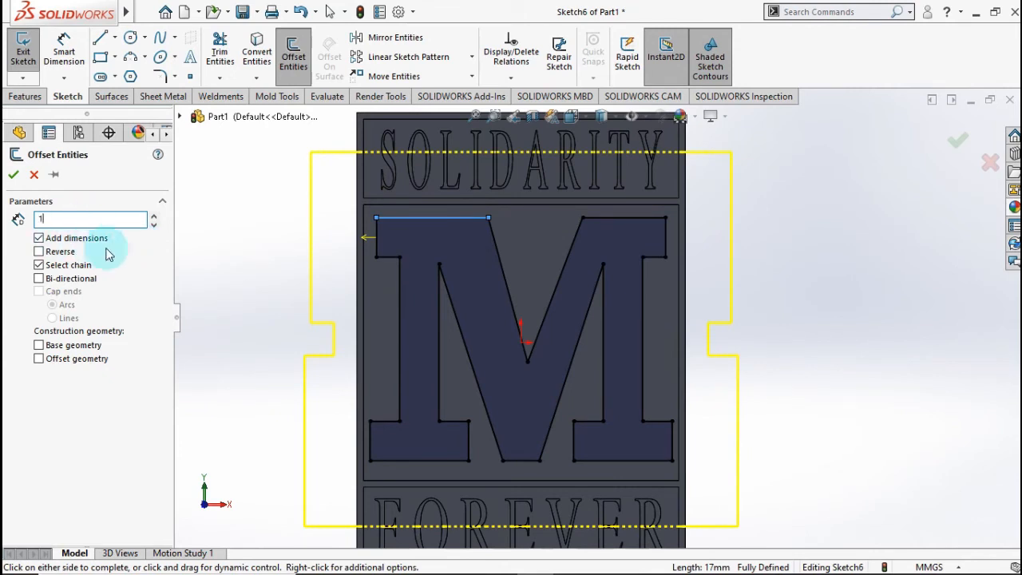
{"action": "key", "text": "Return"}
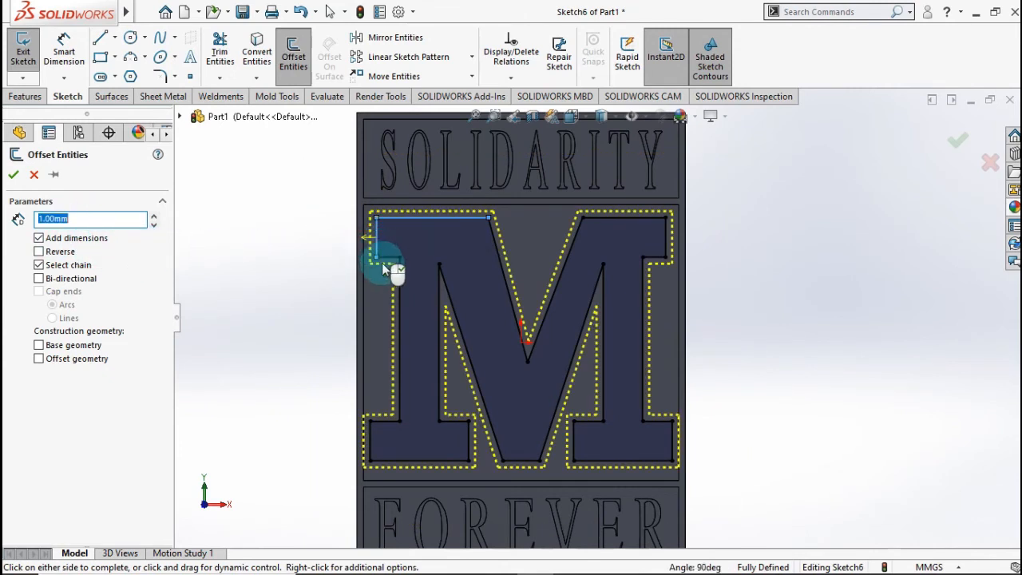
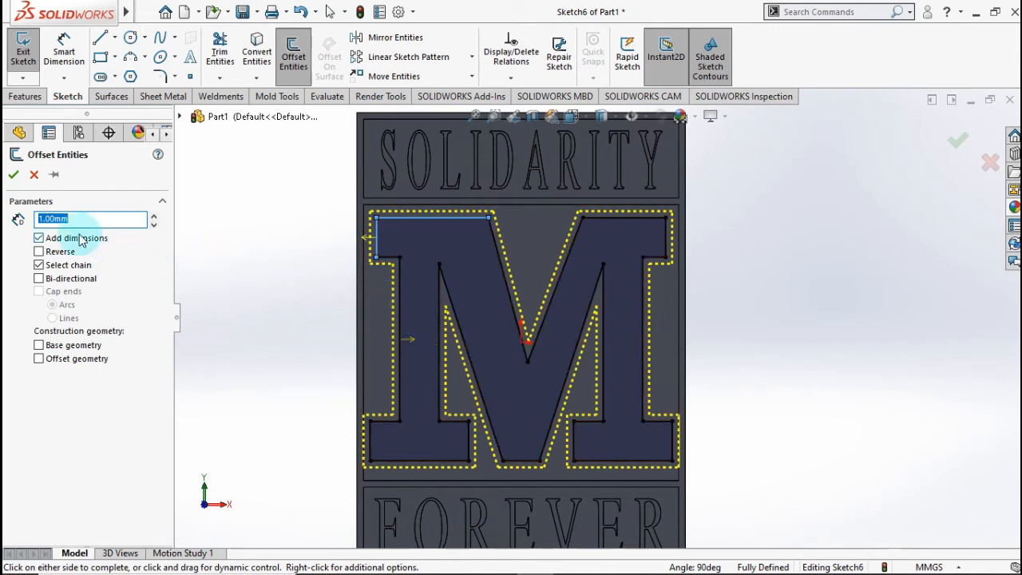
{"action": "left_click", "coordinate": [13, 177]}
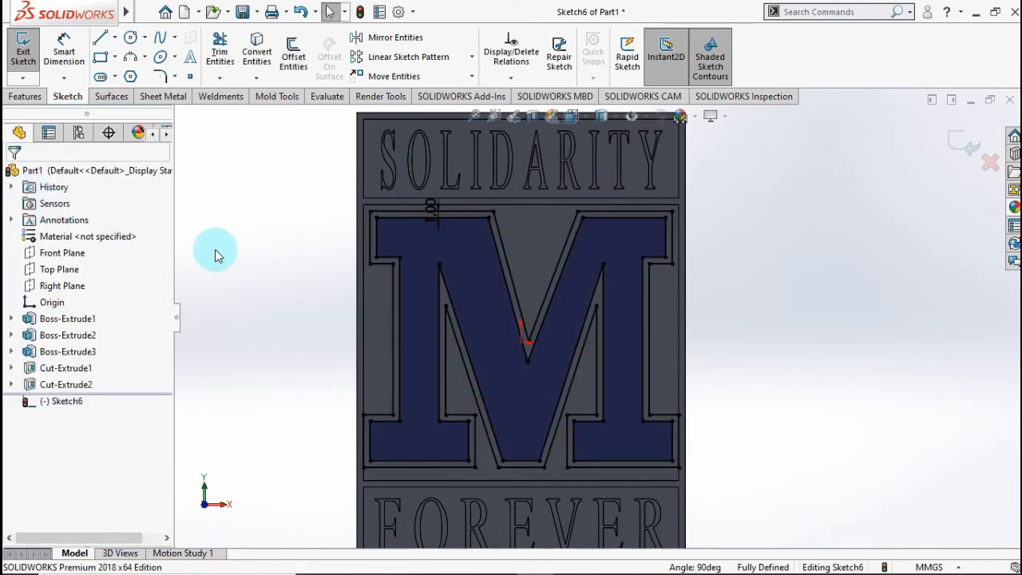
Extrude the border between the two M outlines as a blind boss 1.5 mm deep, merged with the plate.
{"action": "left_click", "coordinate": [26, 96]}
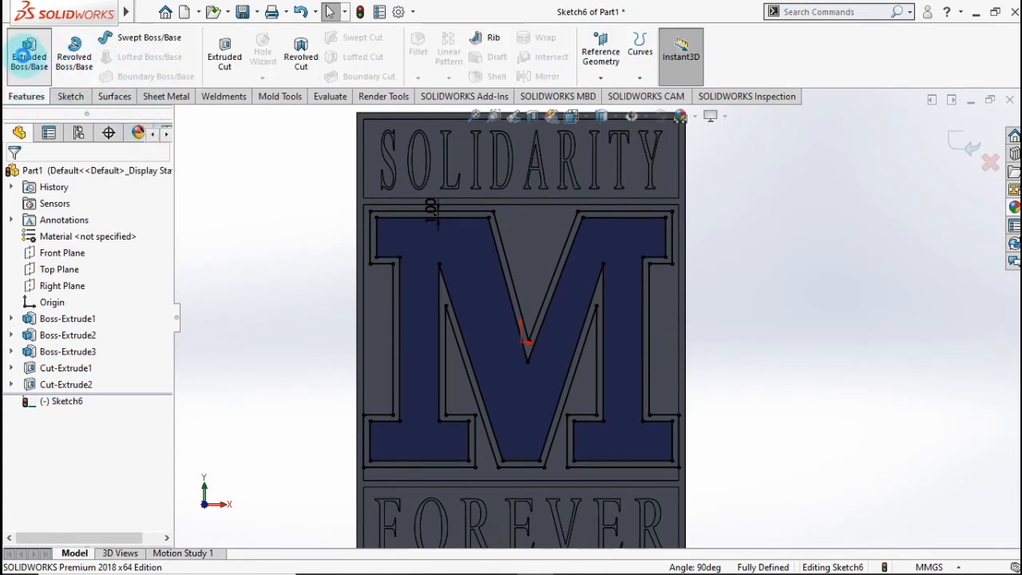
{"action": "left_click", "coordinate": [29, 55]}
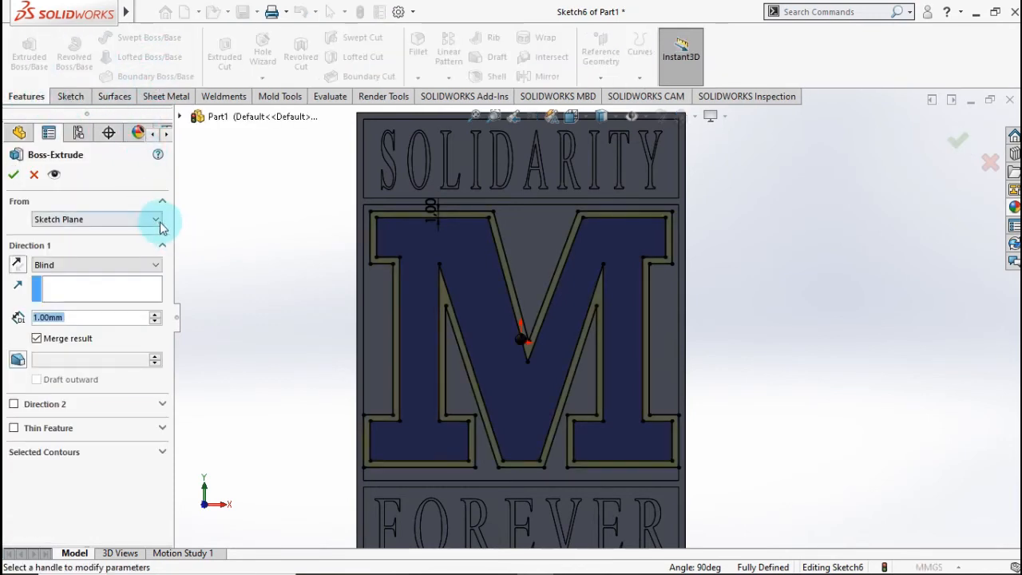
{"action": "middle_click_drag", "start_coordinate": [376, 319], "coordinate": [588, 274]}
{"action": "scroll", "coordinate": [616, 243], "scroll_direction": "down", "scroll_amount": 5}
{"action": "scroll", "coordinate": [616, 243], "scroll_direction": "up", "scroll_amount": 3}
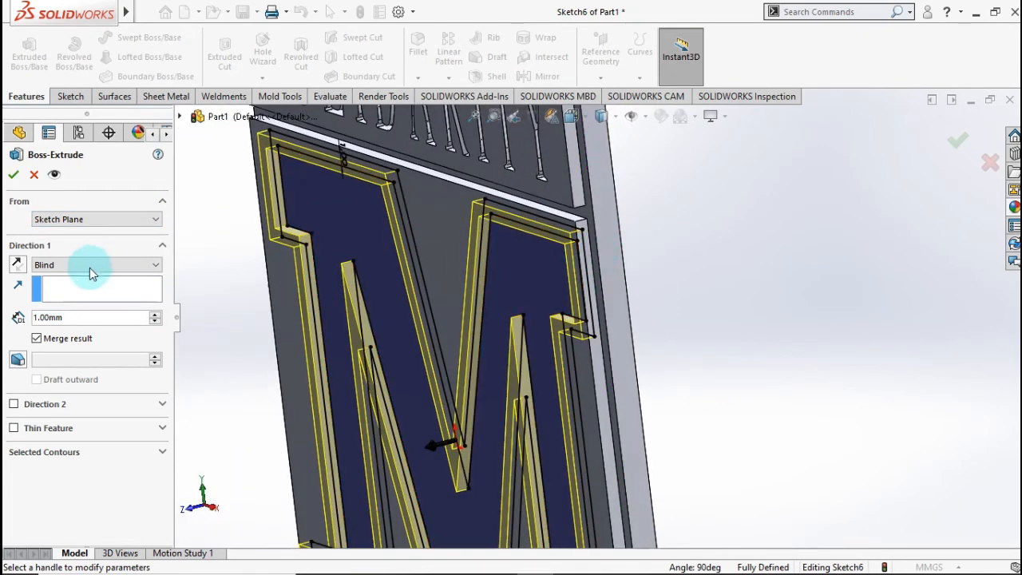
{"action": "type", "text": "1"}
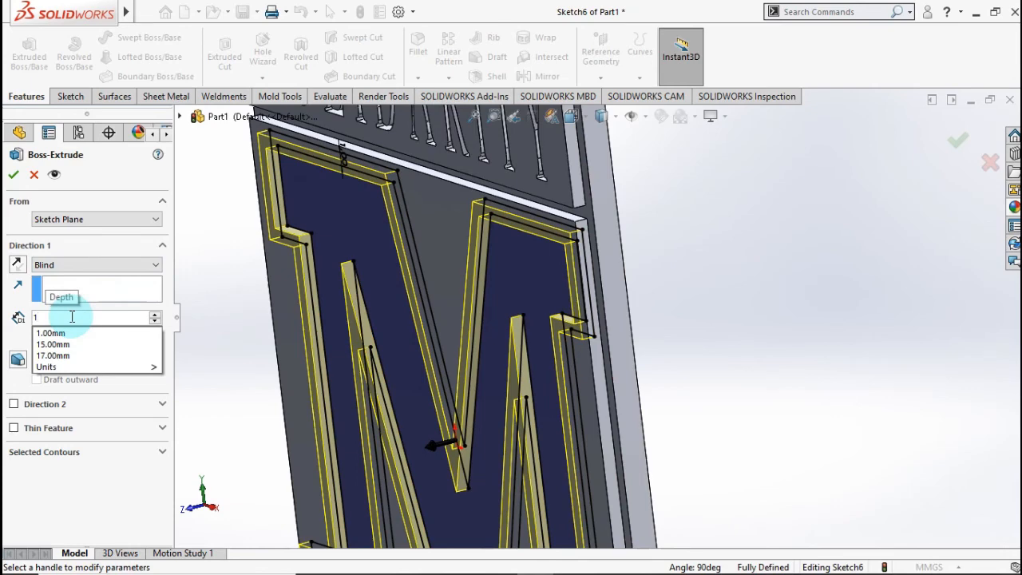
{"action": "type", "text": ".5"}
{"action": "key", "text": "Return"}
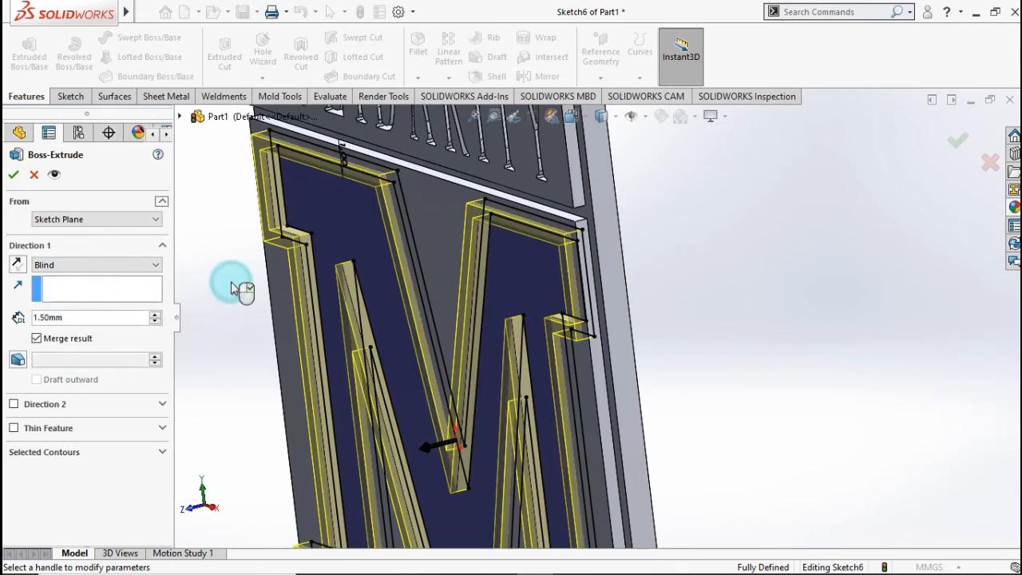
{"action": "middle_click_drag", "start_coordinate": [235, 289], "coordinate": [212, 290]}
{"action": "left_click", "coordinate": [13, 174]}
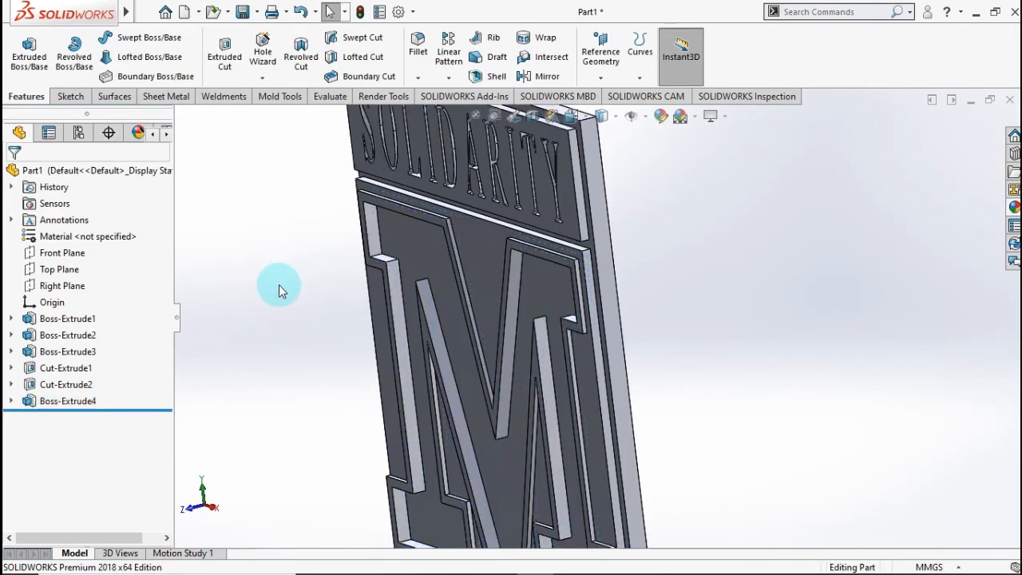
{"action": "middle_click_drag", "start_coordinate": [279, 292], "coordinate": [365, 314]}
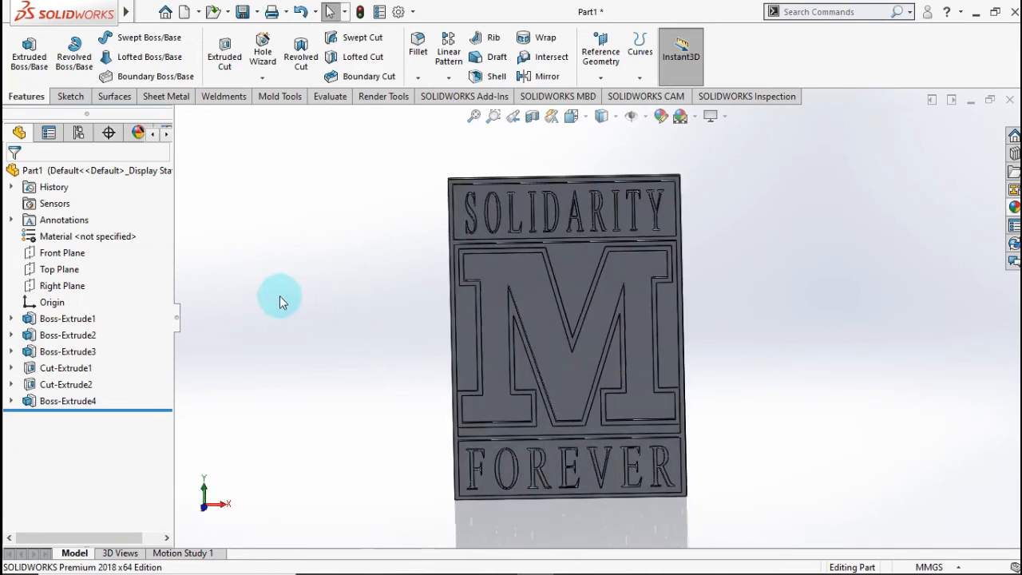
{"action": "key", "text": "ctrl+7"}
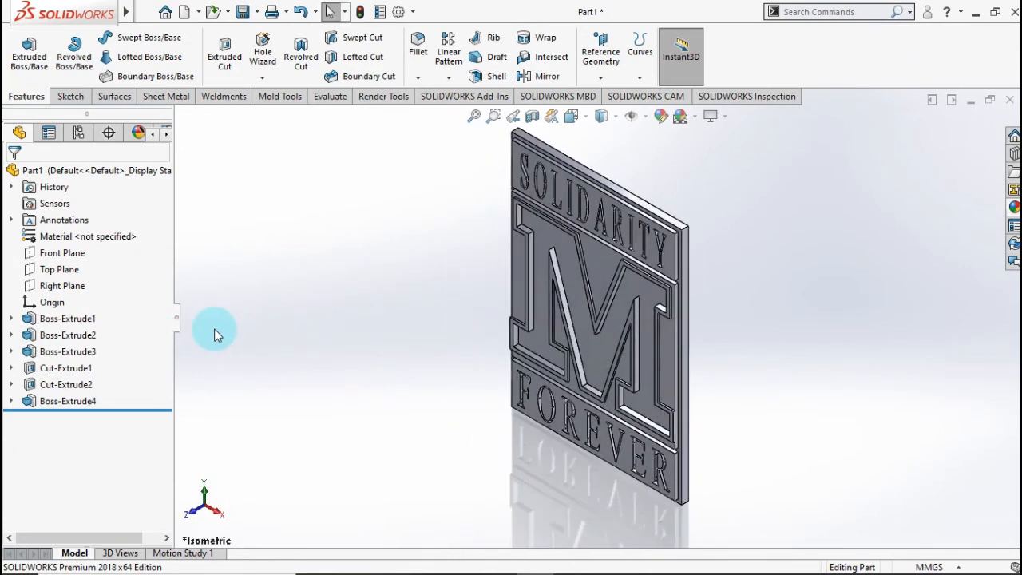
{"action": "key", "text": "ctrl+1"}
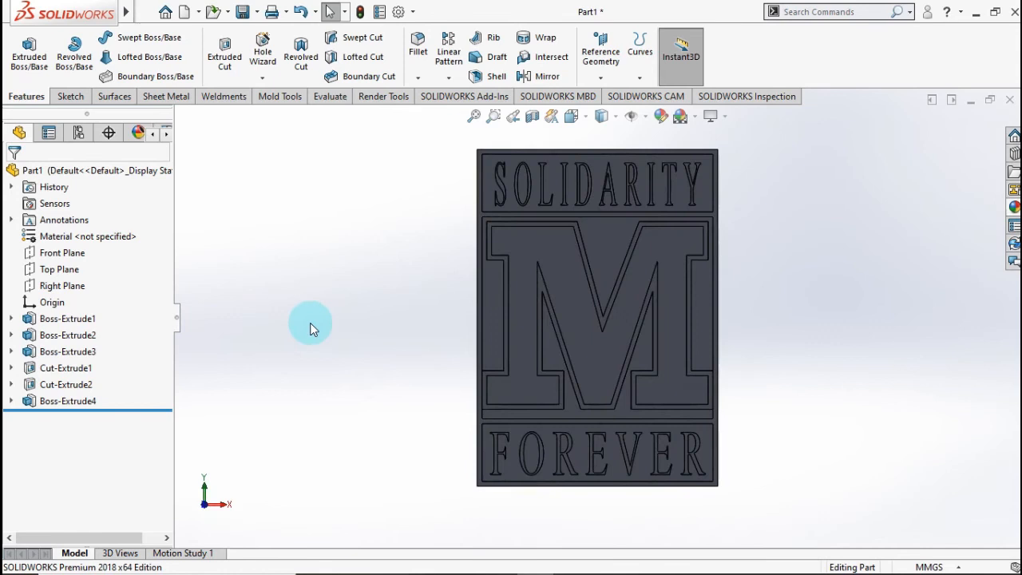
{"action": "left_click", "coordinate": [83, 323]}
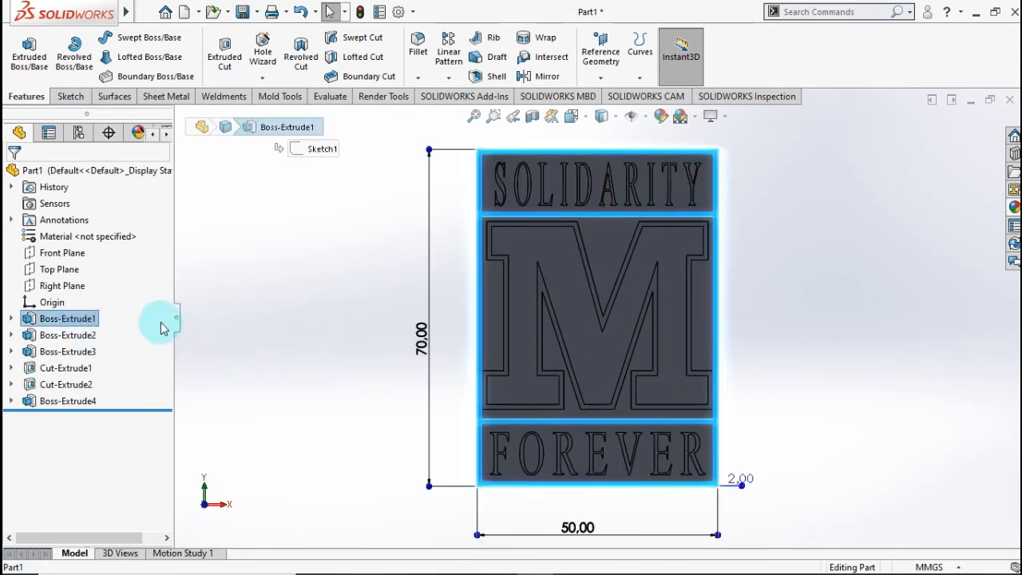
{"action": "left_click", "coordinate": [88, 337], "text": "ctrl"}
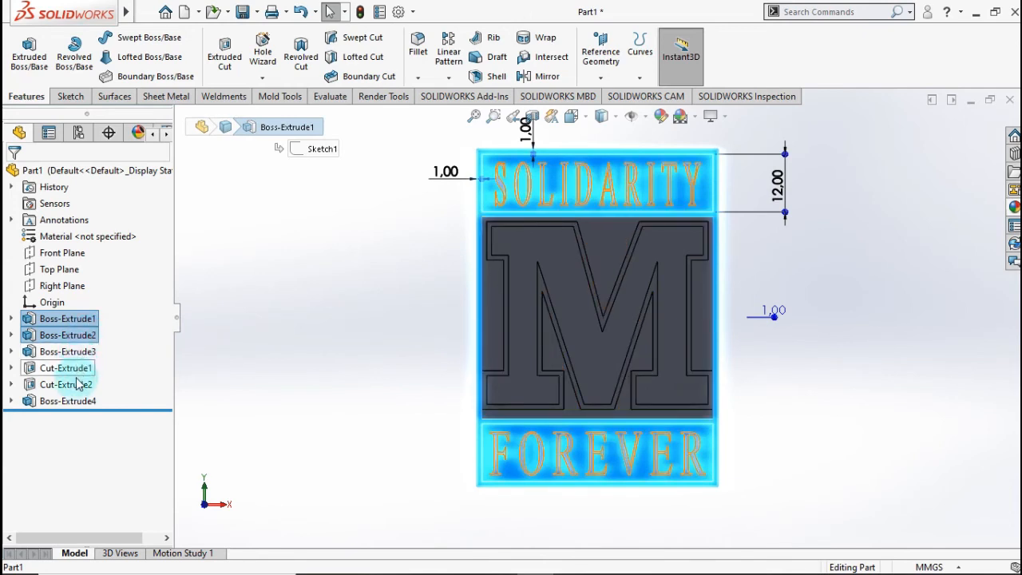
{"action": "left_click", "coordinate": [78, 373], "text": "ctrl"}
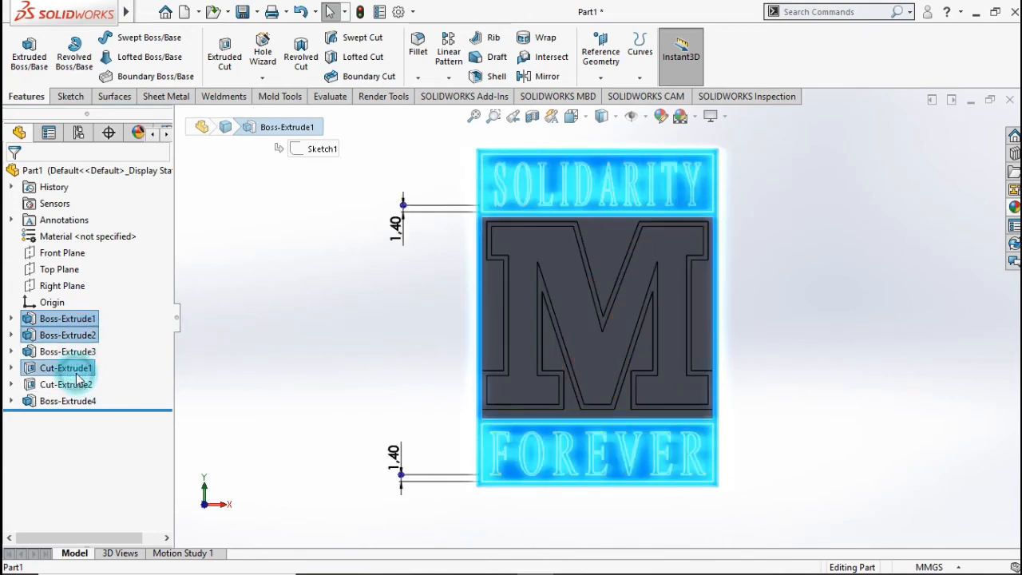
{"action": "left_click", "coordinate": [200, 353]}
Apply the black car paint appearance to the base plate, the lettering cut and the M cut (Boss-Extrude1, Cut-Extrude1, Cut-Extrude2).
{"action": "left_click", "coordinate": [78, 318]}
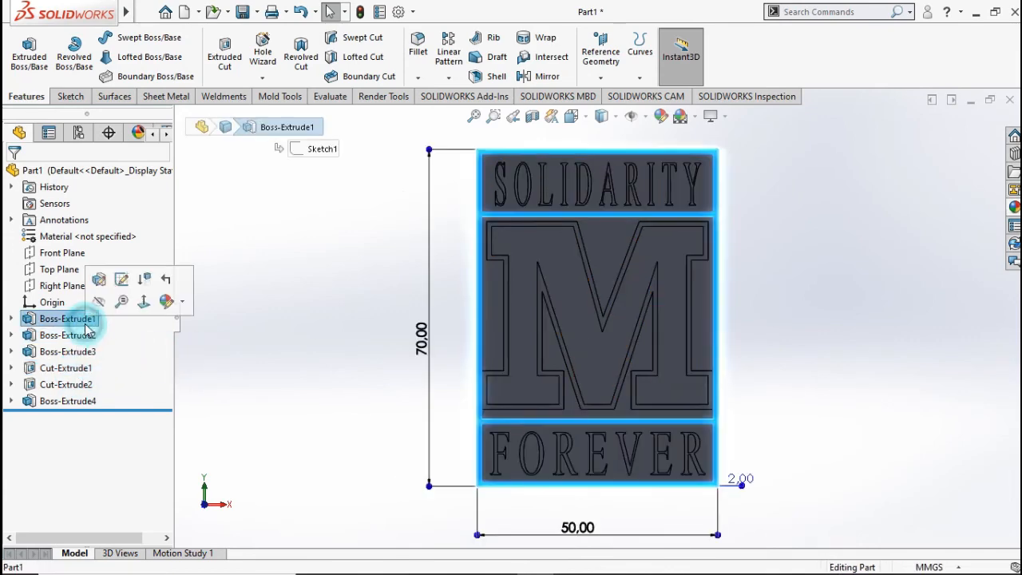
{"action": "left_click", "coordinate": [78, 371], "text": "ctrl"}
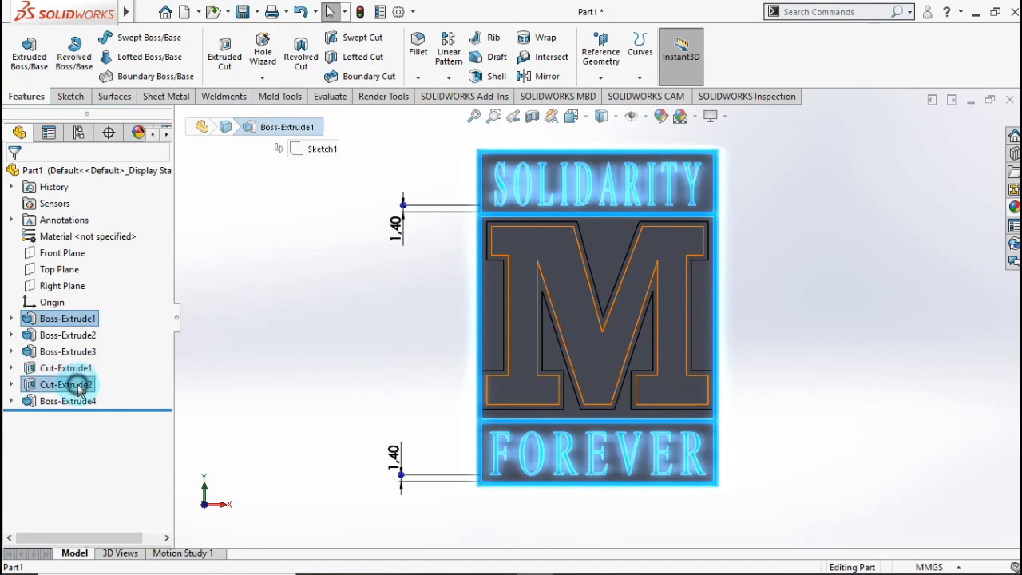
{"action": "left_click", "coordinate": [78, 386], "text": "ctrl"}
{"action": "left_click", "coordinate": [79, 403], "text": "ctrl"}
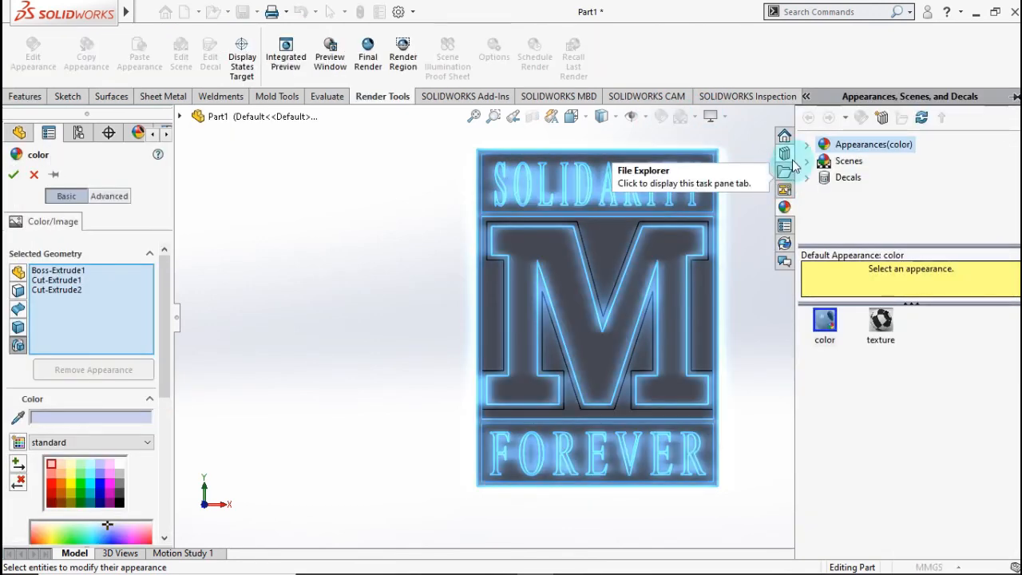
{"action": "left_click", "coordinate": [807, 148]}
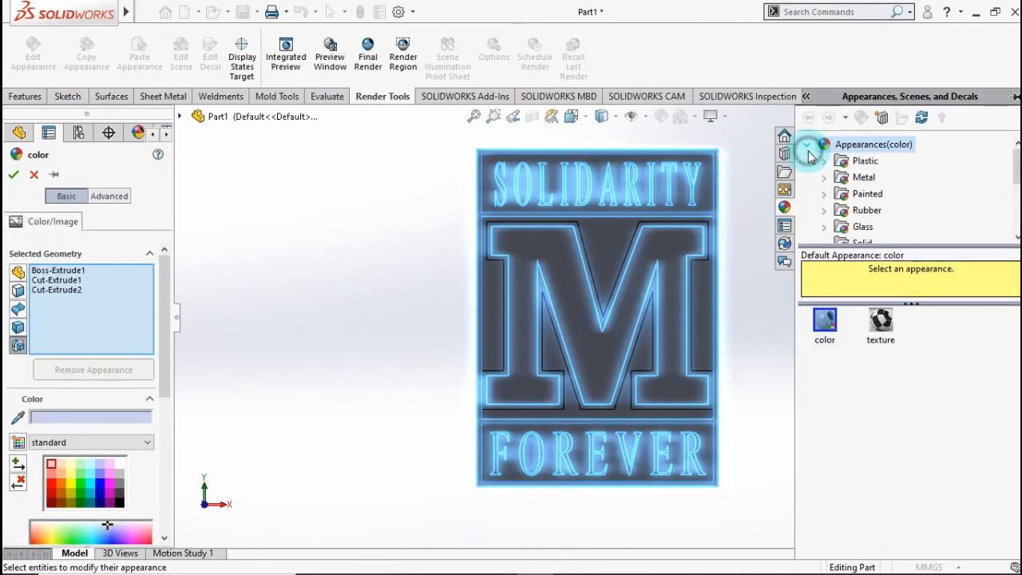
{"action": "left_click", "coordinate": [852, 193]}
{"action": "left_click", "coordinate": [825, 194]}
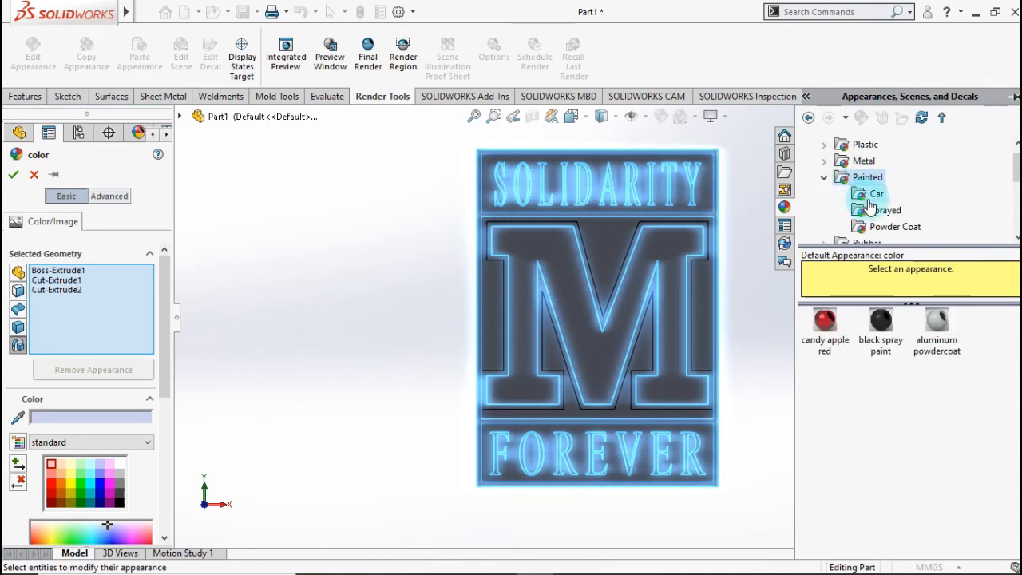
{"action": "left_click", "coordinate": [869, 200]}
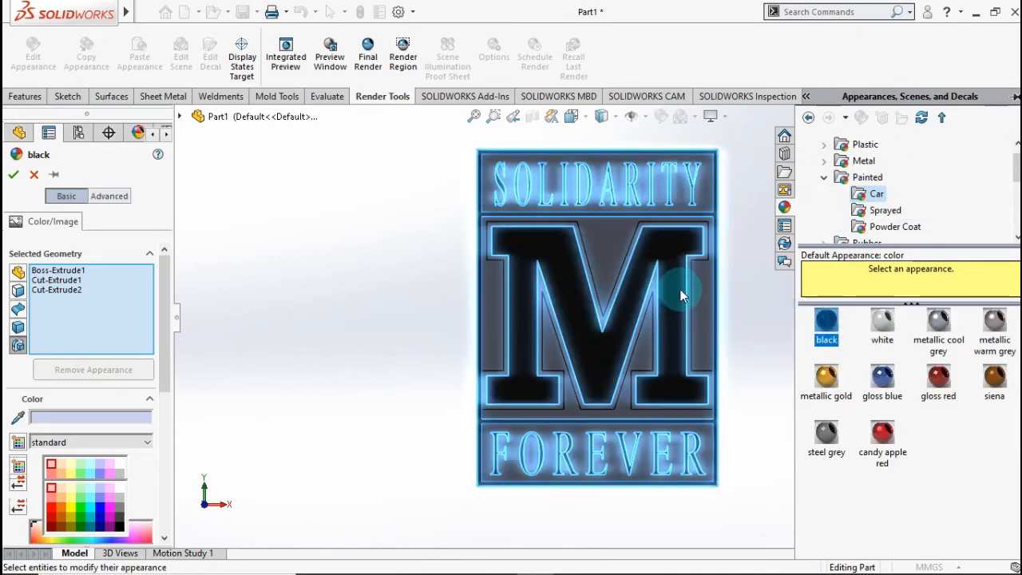
{"action": "left_click", "coordinate": [13, 174]}
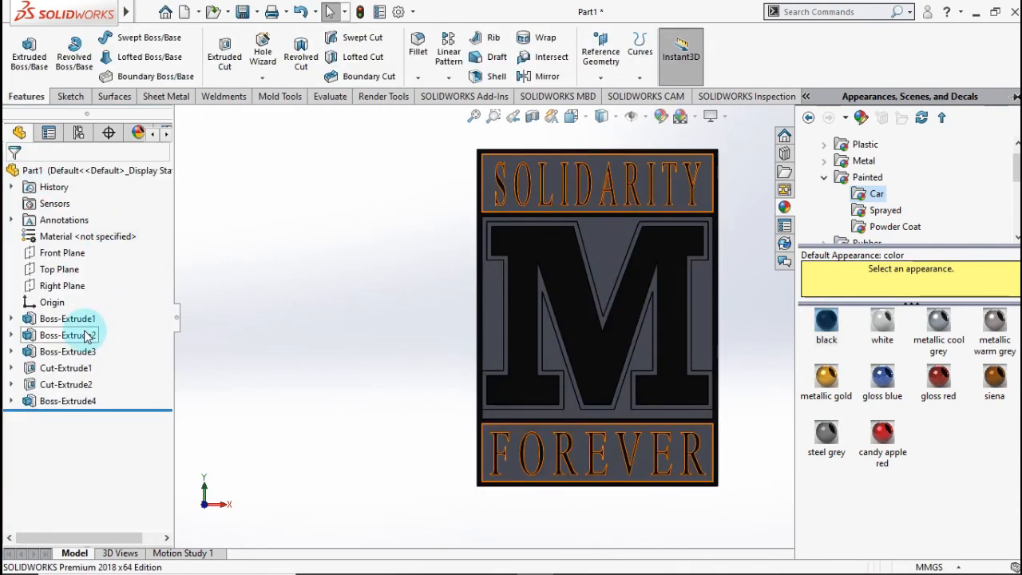
Color the upper and lower text panels (Boss-Extrude2) yellow at feature level.
{"action": "left_click", "coordinate": [86, 336]}
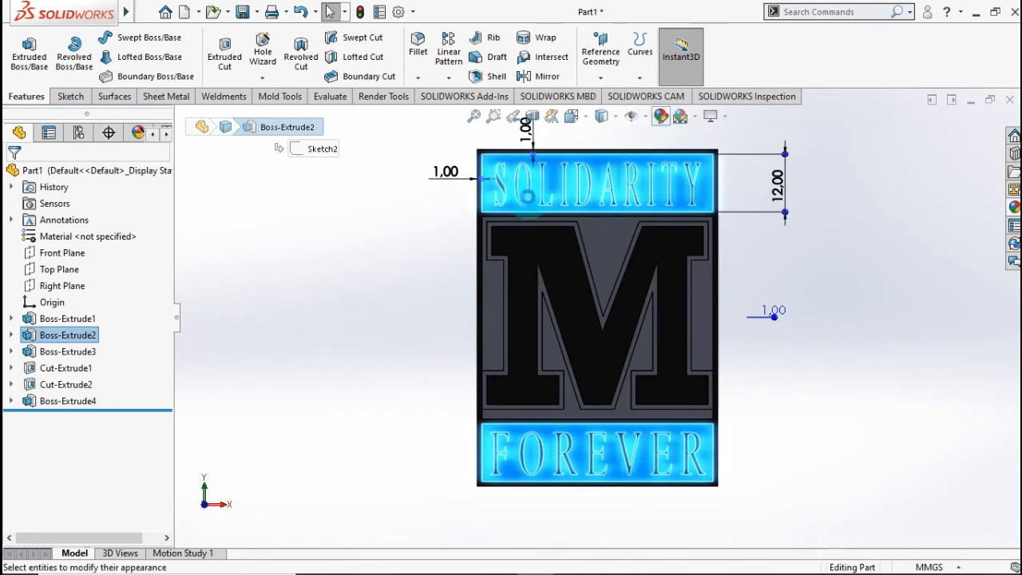
{"action": "left_click", "coordinate": [527, 197]}
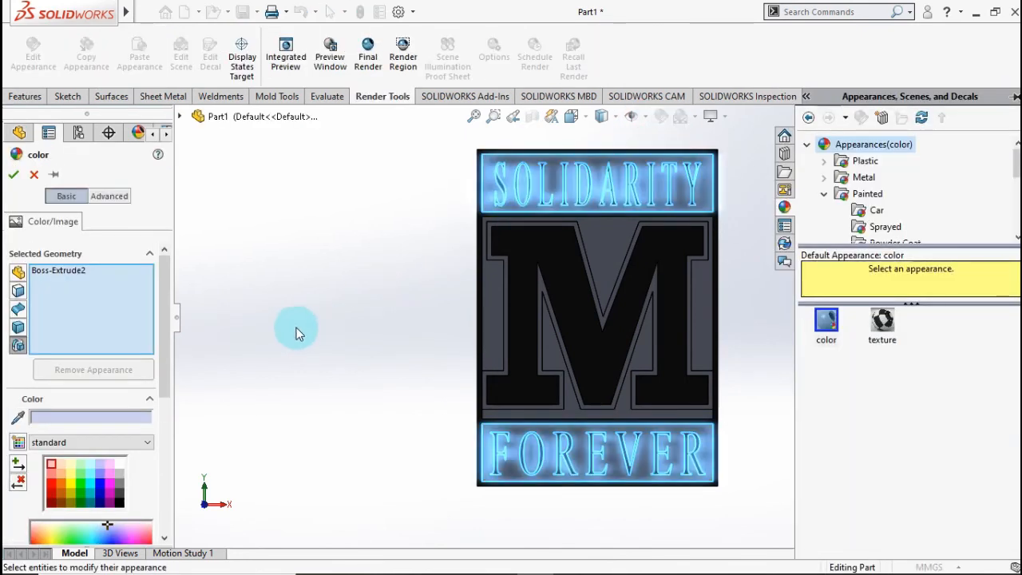
{"action": "left_click", "coordinate": [72, 486]}
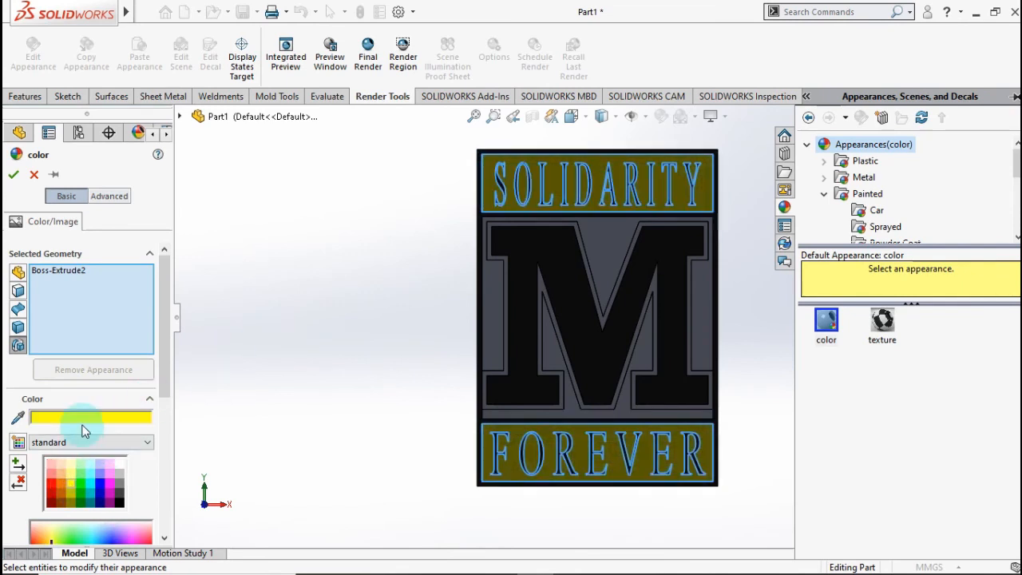
{"action": "left_click", "coordinate": [14, 174]}
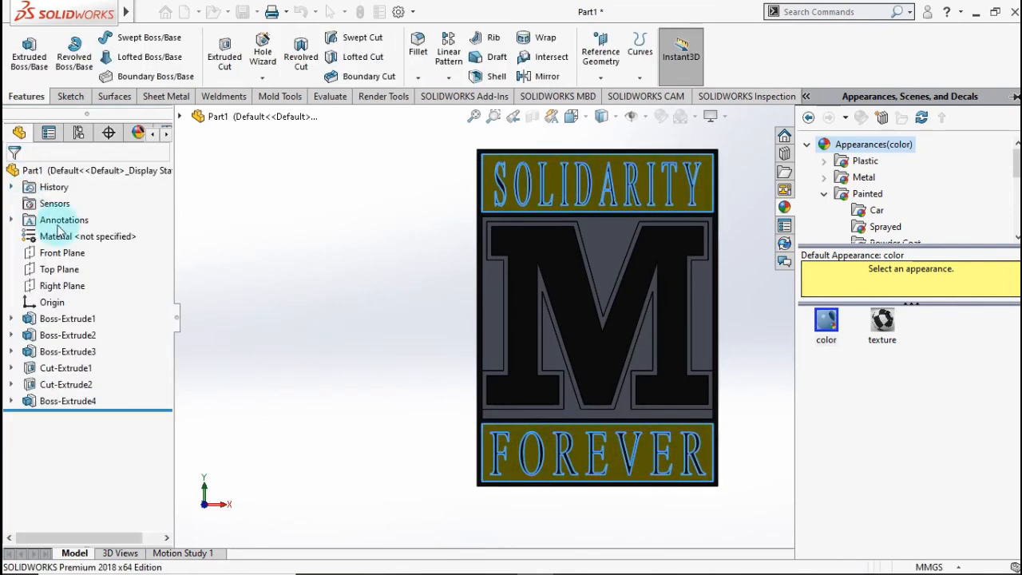
{"action": "left_click", "coordinate": [279, 269]}
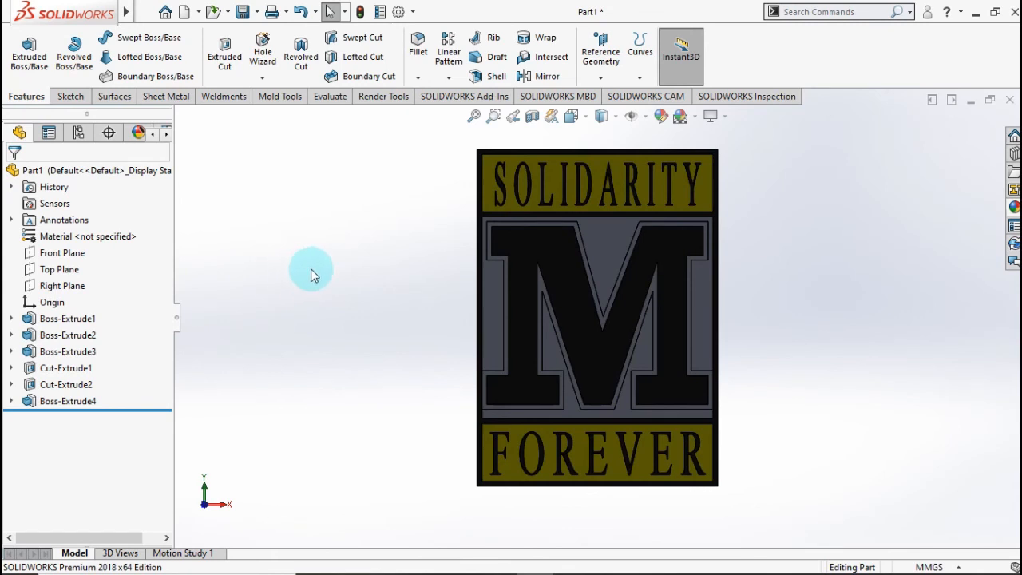
Color the middle panel behind the M (Boss-Extrude3) red at feature level.
{"action": "left_click", "coordinate": [84, 356]}
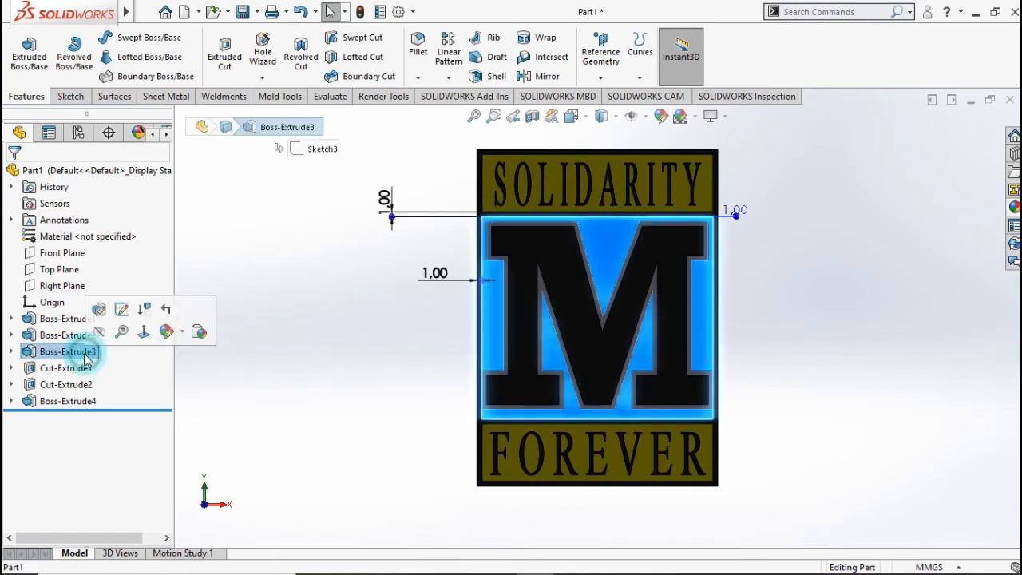
{"action": "left_click", "coordinate": [666, 122]}
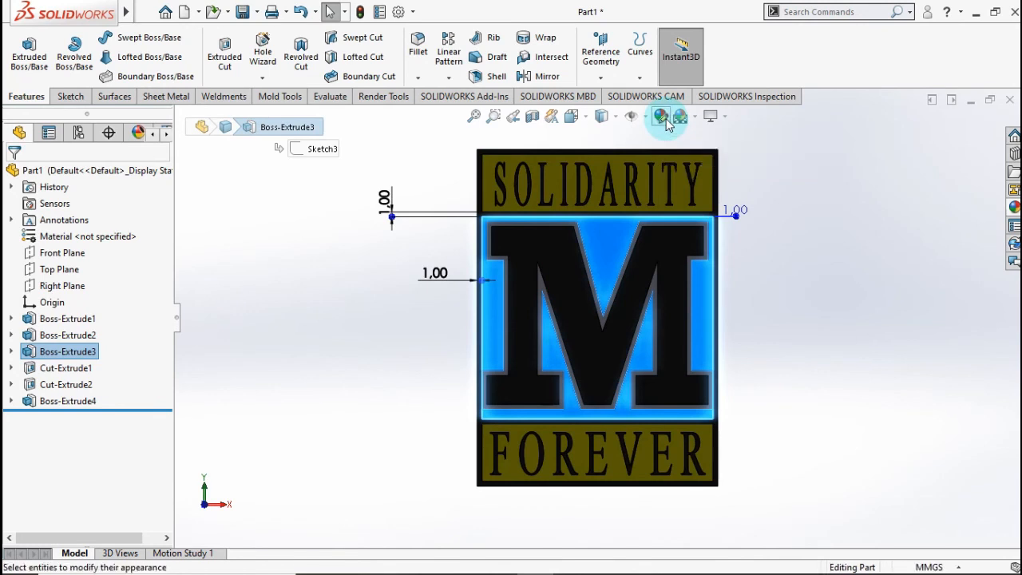
{"action": "left_click", "coordinate": [592, 185]}
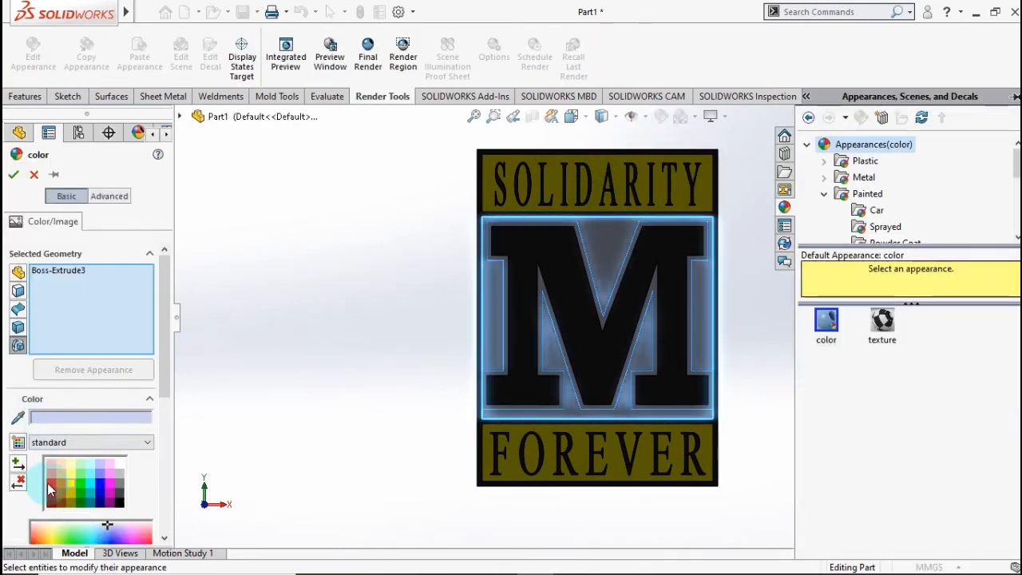
{"action": "left_click", "coordinate": [49, 483]}
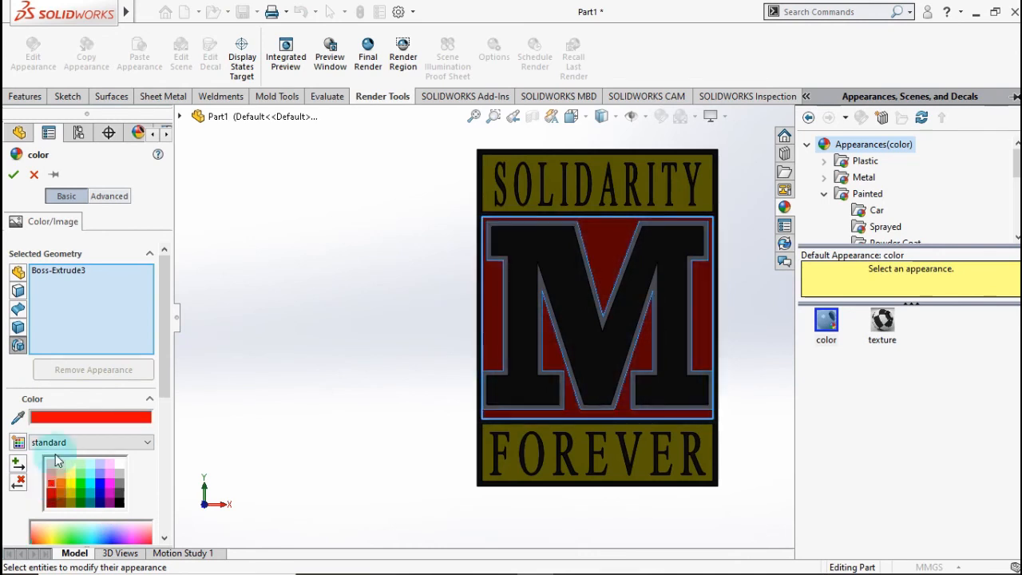
{"action": "left_click", "coordinate": [11, 176]}
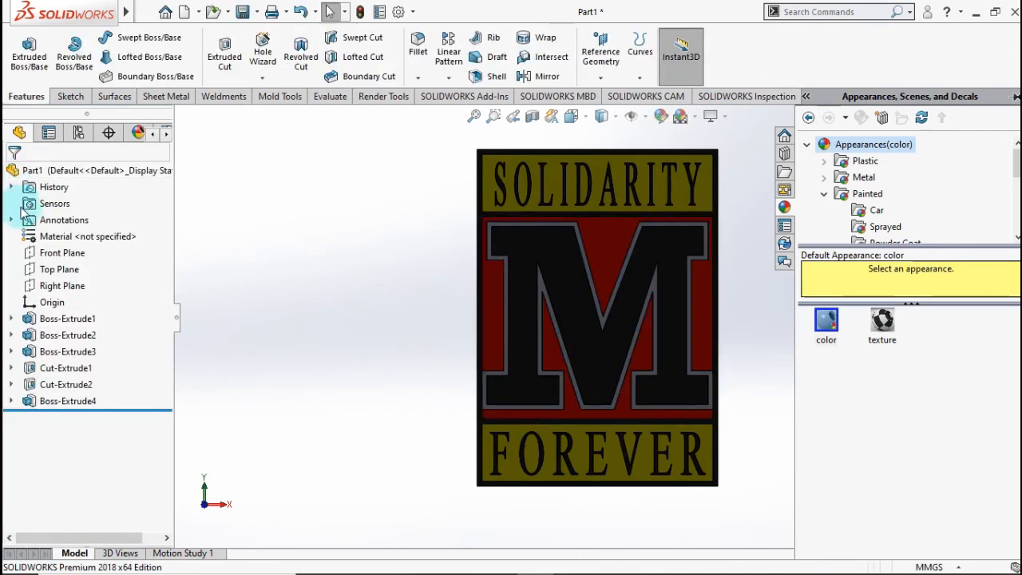
Color the raised border around the M (Boss-Extrude4) white at feature level.
{"action": "left_click", "coordinate": [50, 403]}
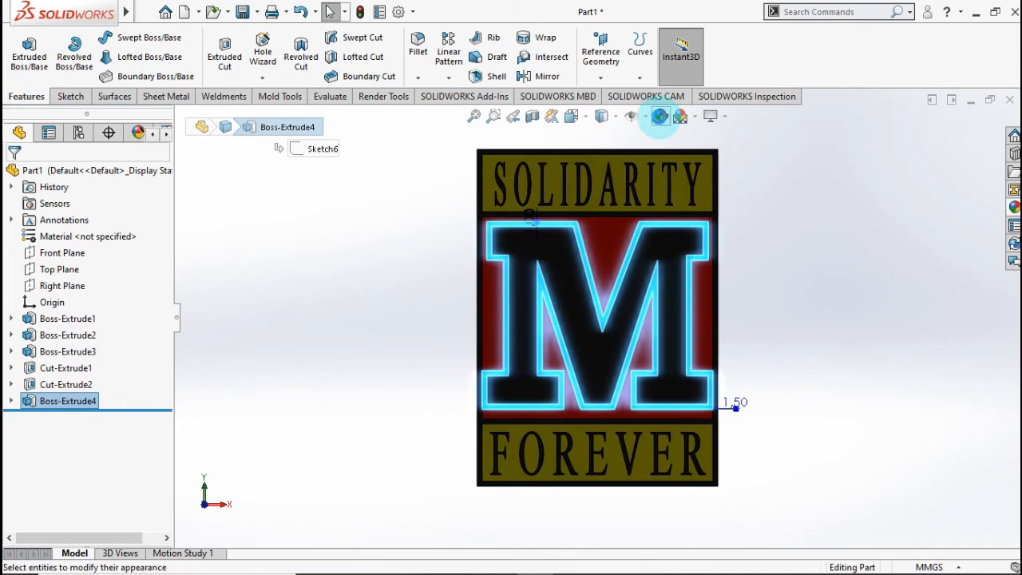
{"action": "left_click", "coordinate": [658, 117]}
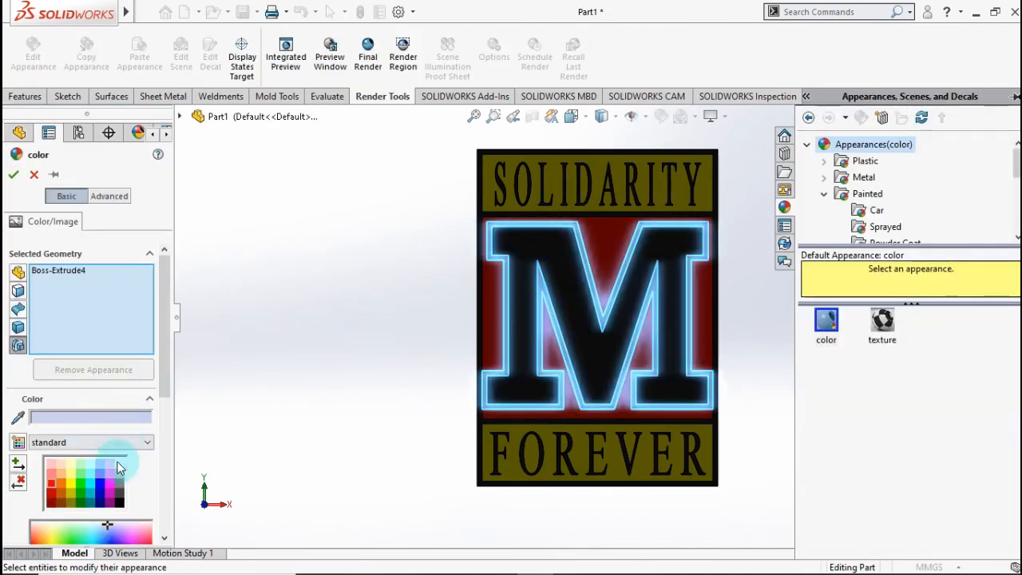
{"action": "left_click", "coordinate": [120, 464]}
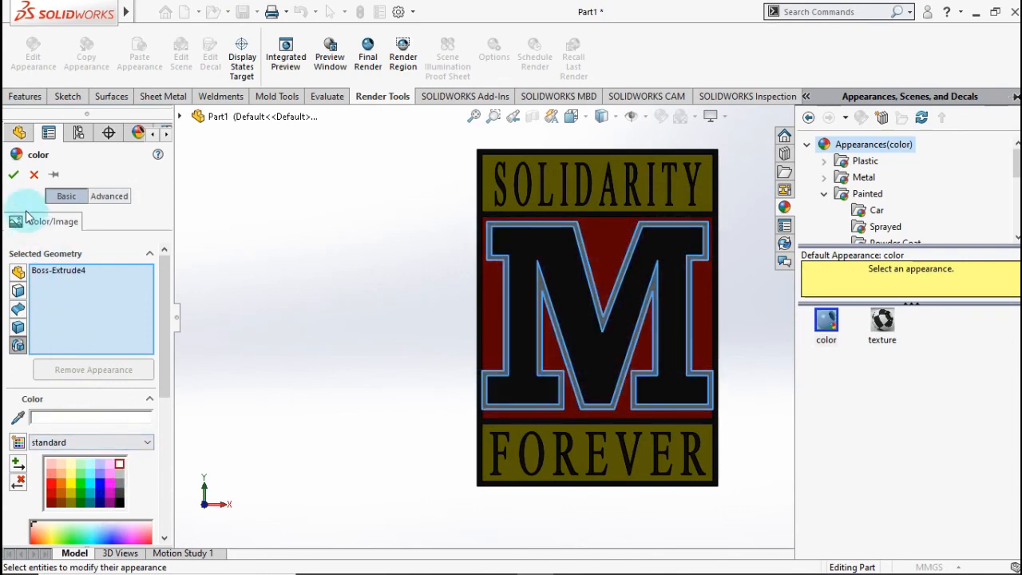
{"action": "left_click", "coordinate": [12, 174]}
{"action": "left_click", "coordinate": [327, 257]}
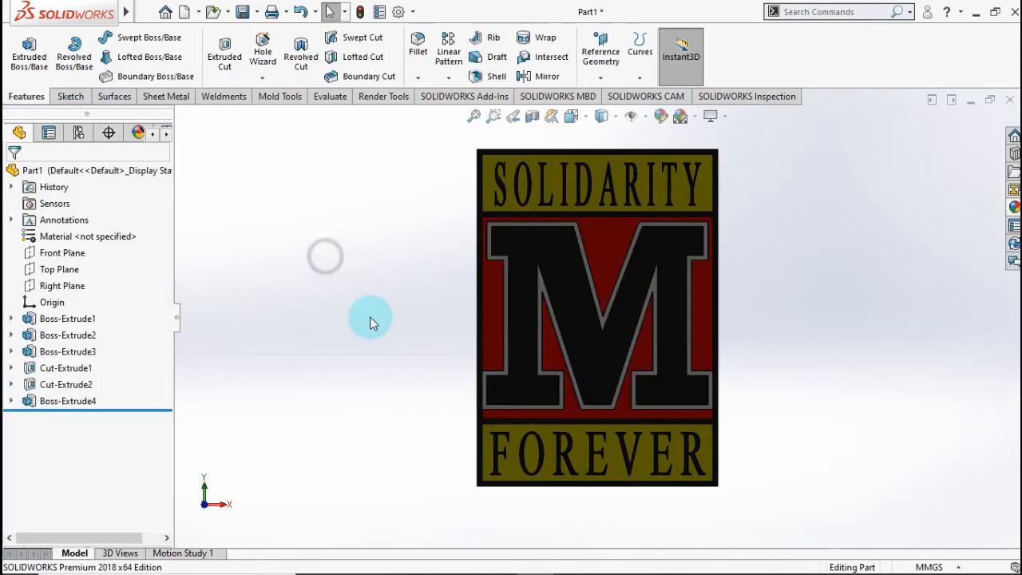
Examine the colored plate from several angles and in the isometric view, checking the M and its border.
{"action": "left_click", "coordinate": [556, 300]}
{"action": "middle_click_drag", "start_coordinate": [556, 300], "coordinate": [565, 319]}
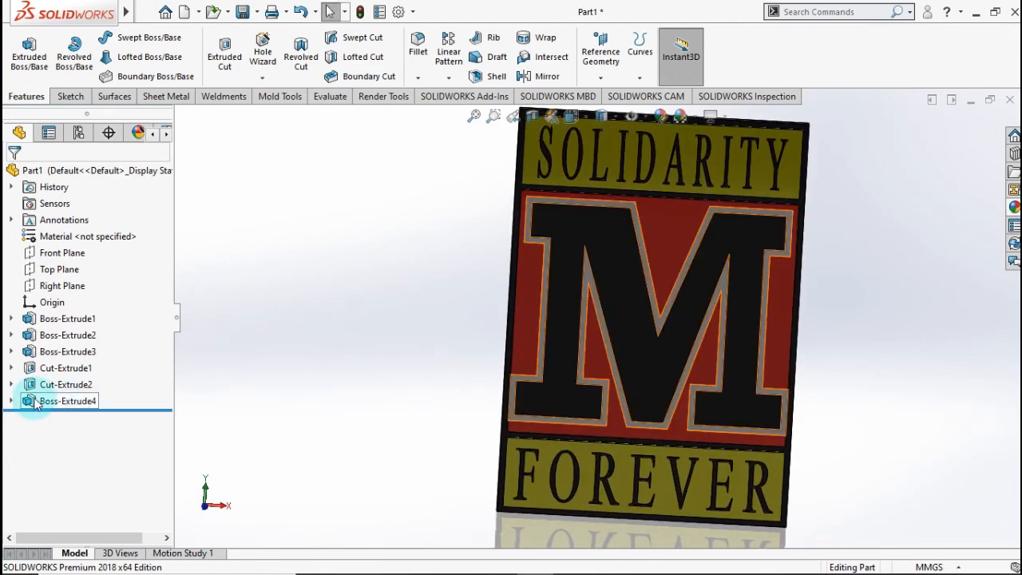
{"action": "left_click", "coordinate": [11, 368]}
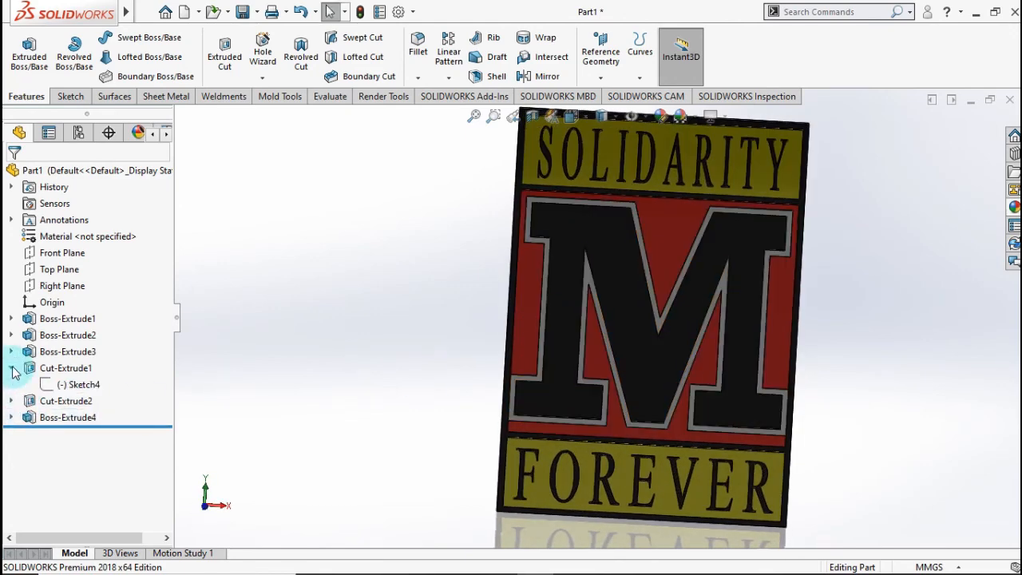
{"action": "left_click", "coordinate": [12, 368]}
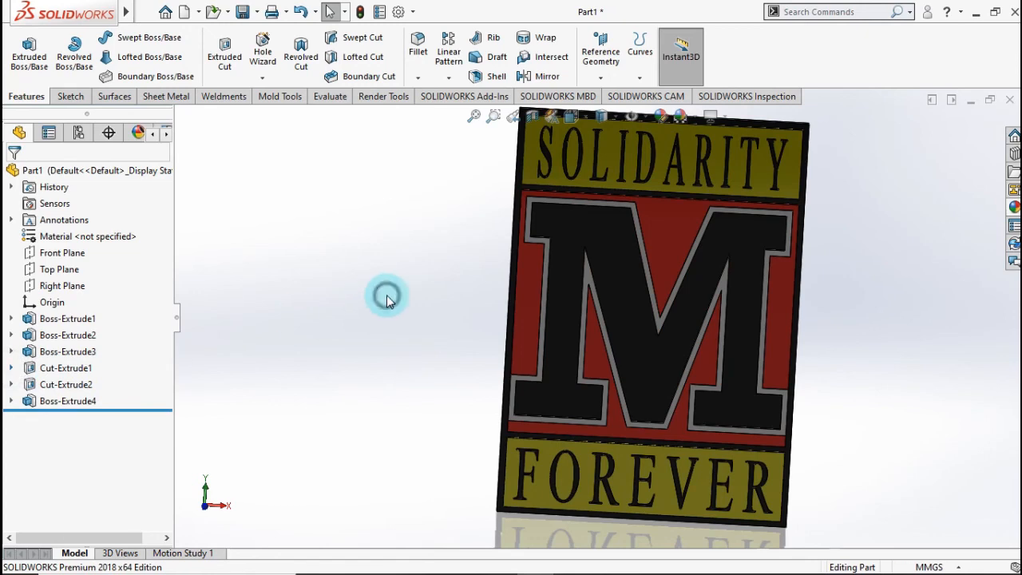
{"action": "key", "text": "ctrl+7"}
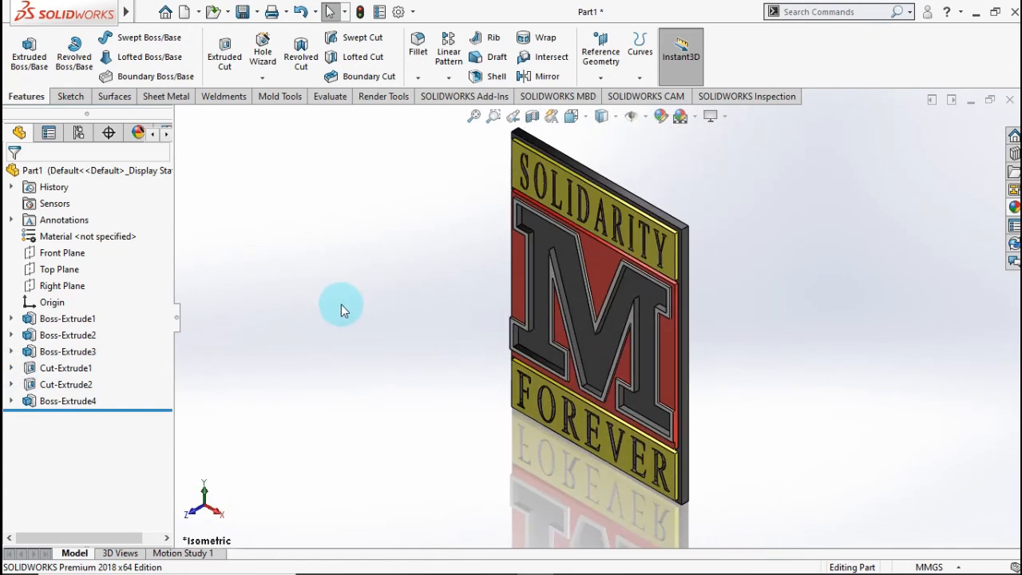
{"action": "left_click", "coordinate": [450, 305]}
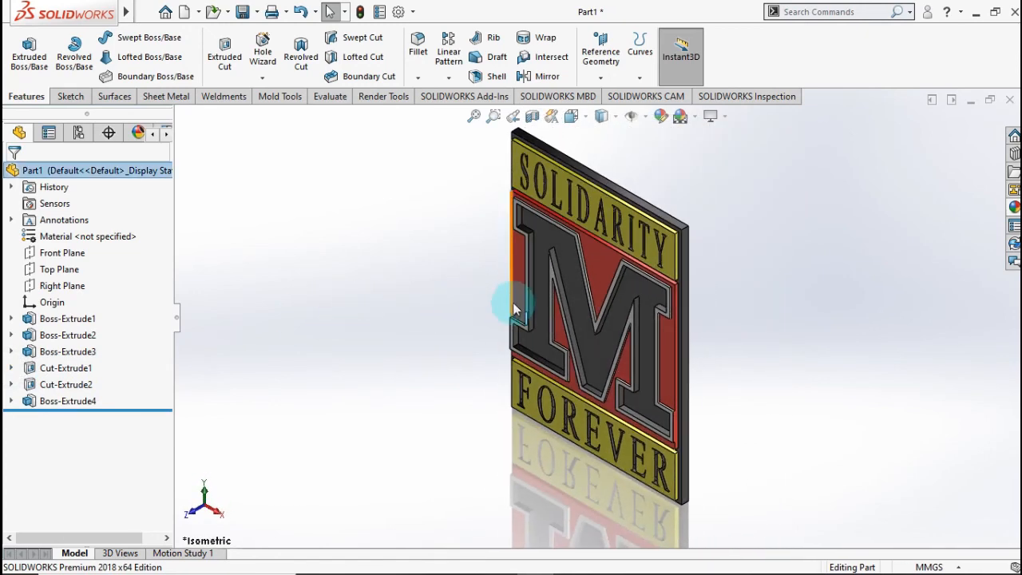
{"action": "middle_click_drag", "start_coordinate": [476, 330], "coordinate": [576, 300]}
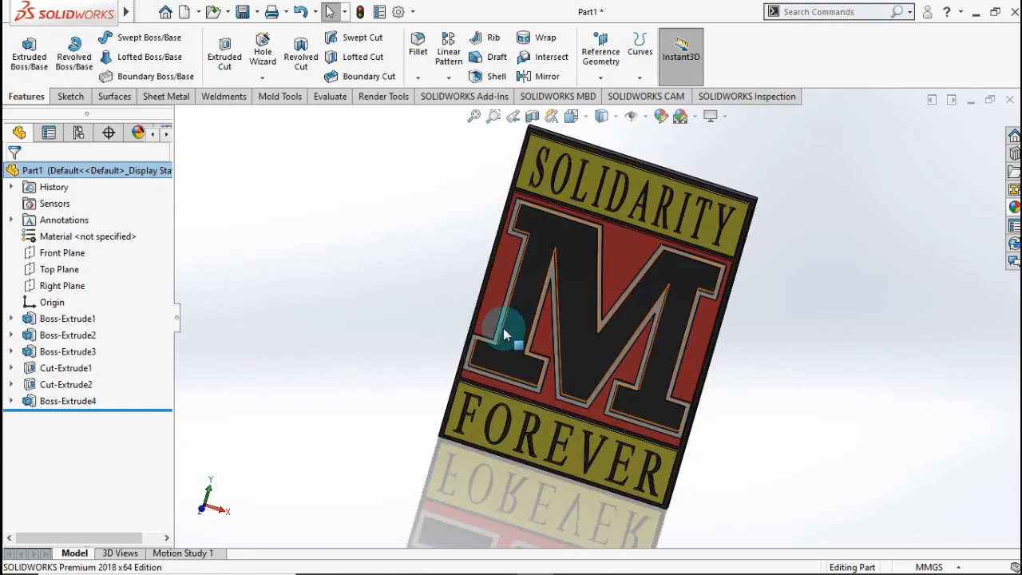
{"action": "key", "text": "ctrl+7"}
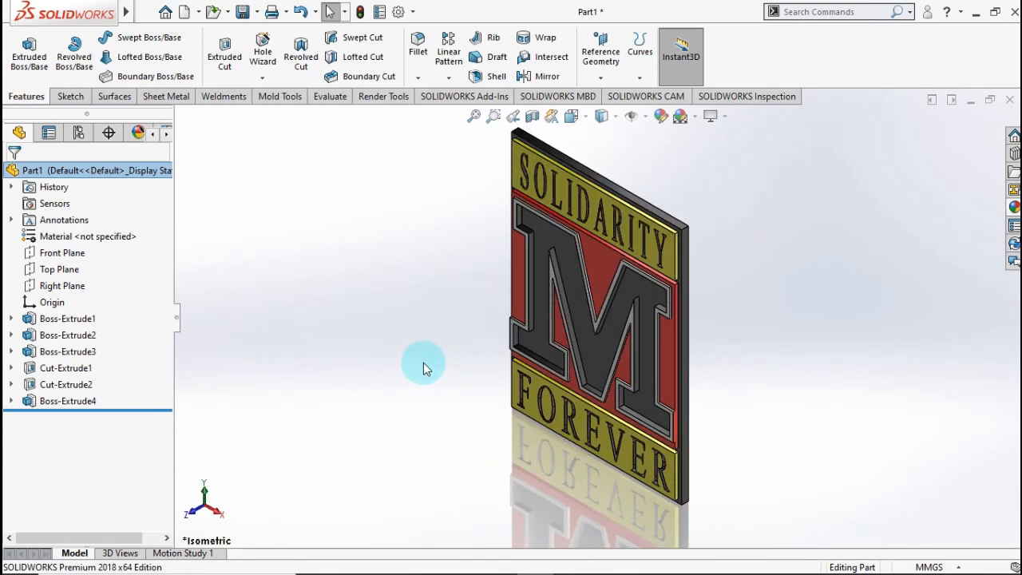
Edit the M cut's sketch (Sketch5), set the gap between the M's lower-left foot and the plate's left side to 2 mm, and rebuild.
{"action": "key", "text": "ctrl+1"}
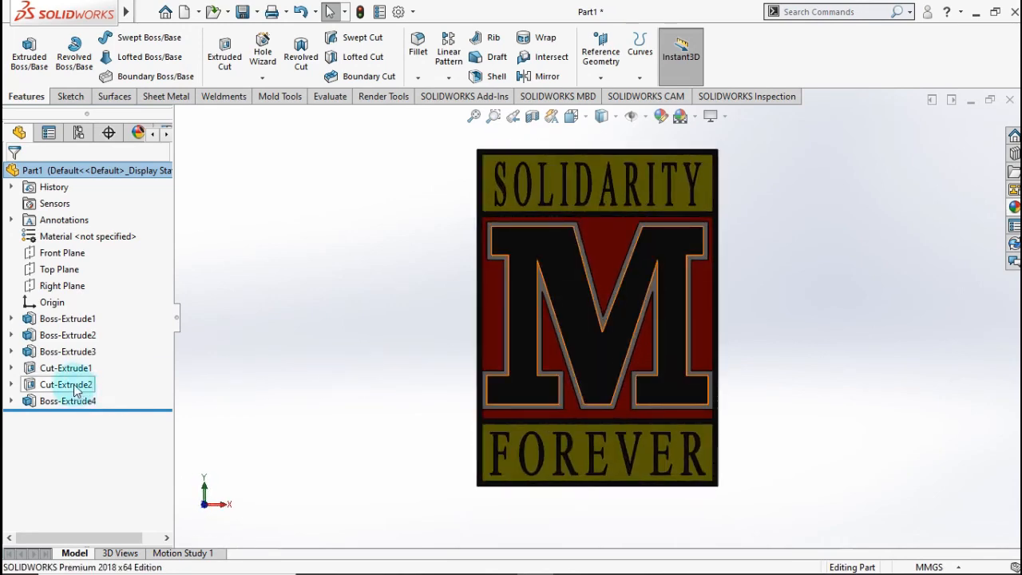
{"action": "left_click", "coordinate": [76, 386]}
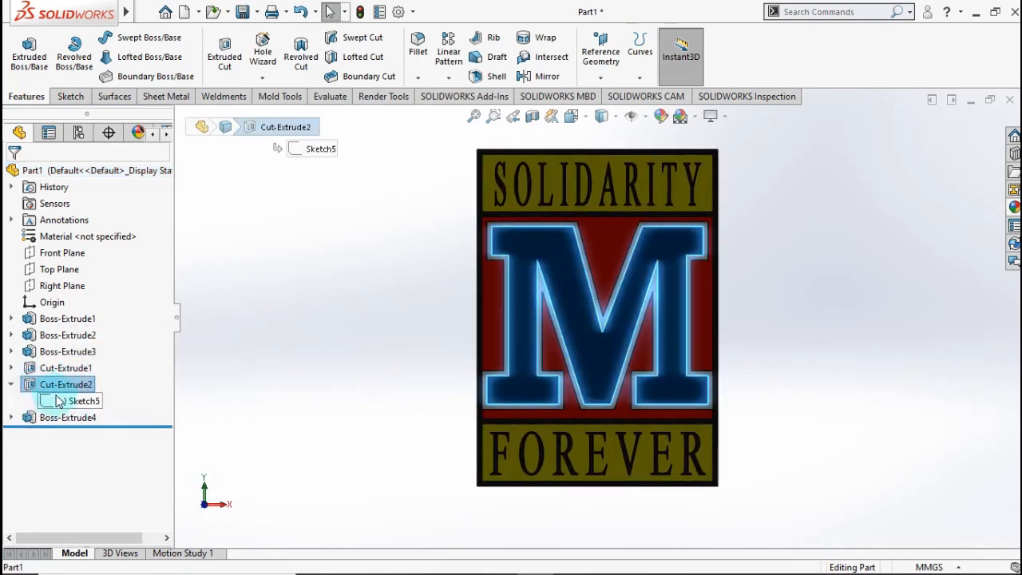
{"action": "left_click", "coordinate": [60, 400]}
{"action": "left_click", "coordinate": [75, 353]}
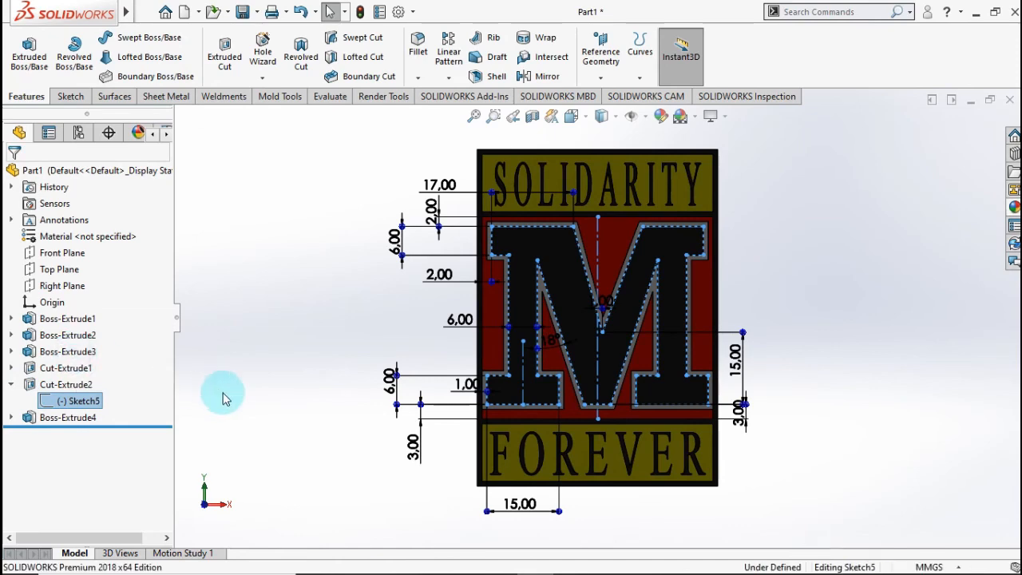
{"action": "scroll", "coordinate": [475, 380], "scroll_direction": "down", "scroll_amount": 5}
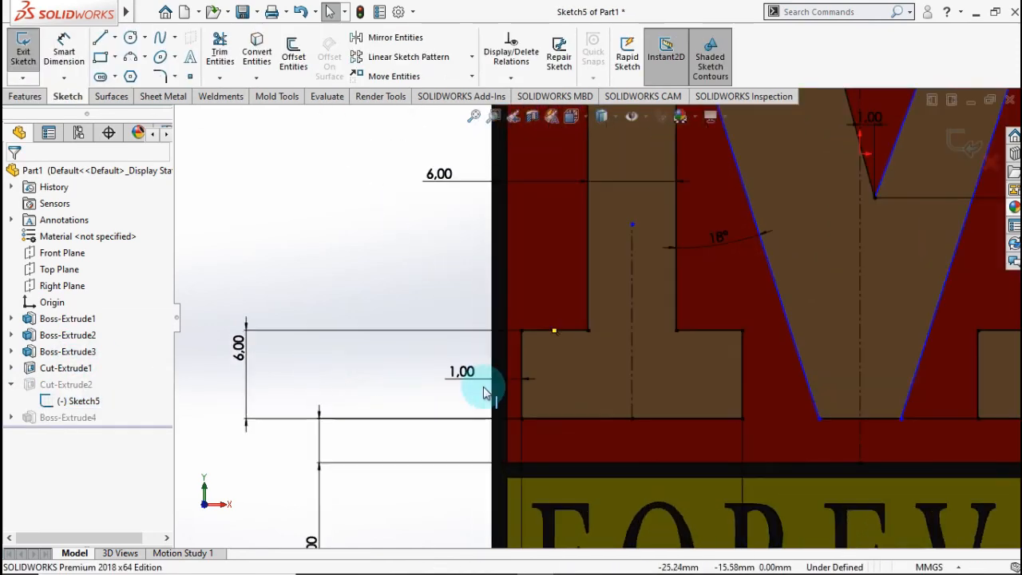
{"action": "left_click_drag", "start_coordinate": [475, 378], "coordinate": [450, 373]}
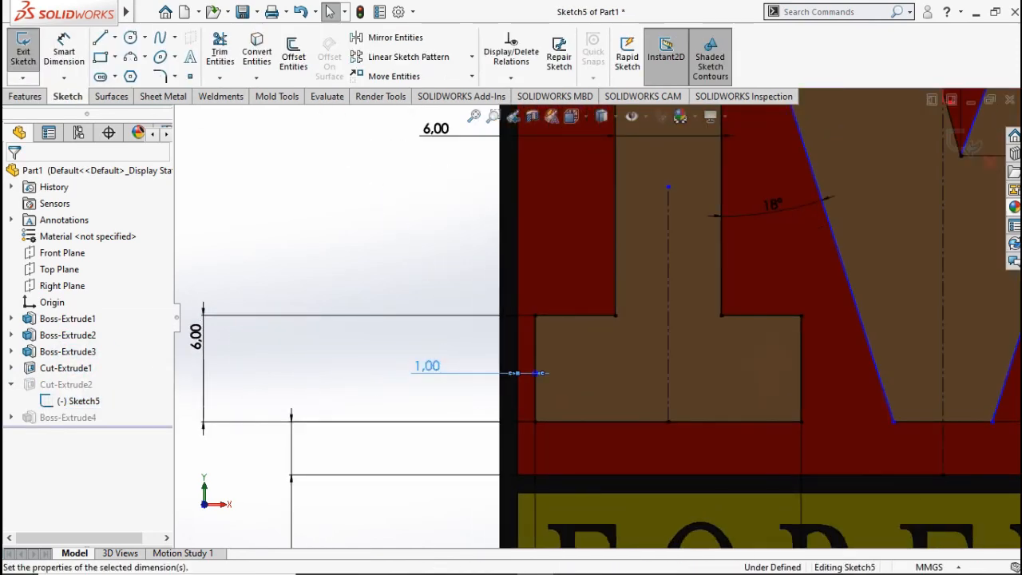
{"action": "double_click", "coordinate": [429, 365]}
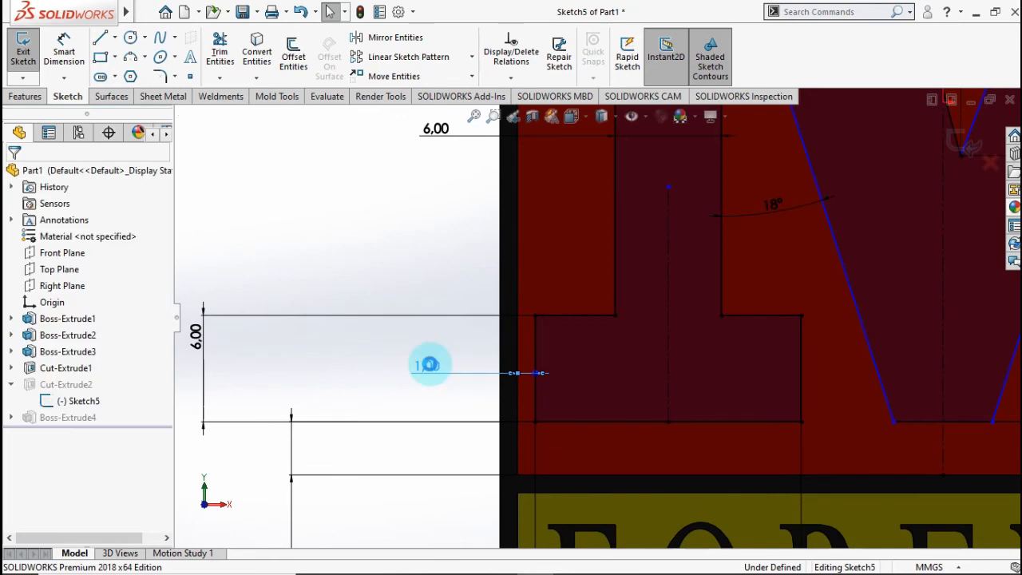
{"action": "left_click", "coordinate": [367, 364]}
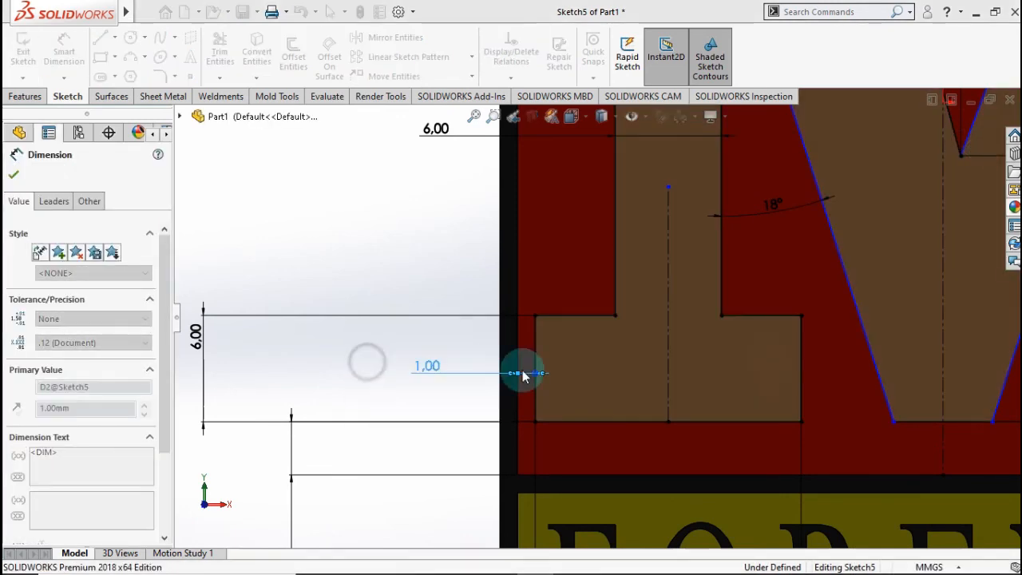
{"action": "scroll", "coordinate": [610, 365], "scroll_direction": "up", "scroll_amount": 3}
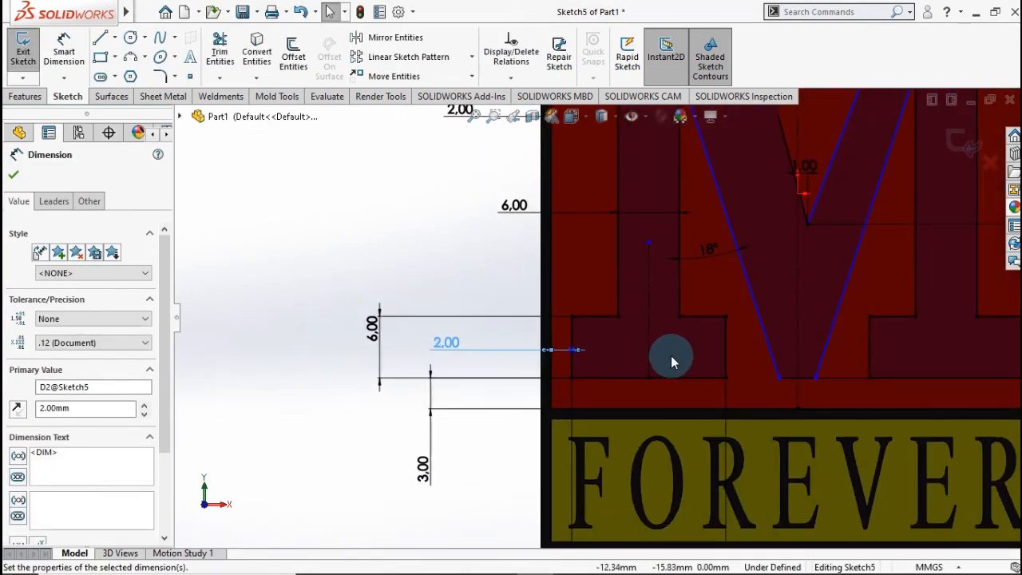
{"action": "scroll", "coordinate": [670, 355], "scroll_direction": "up", "scroll_amount": 3}
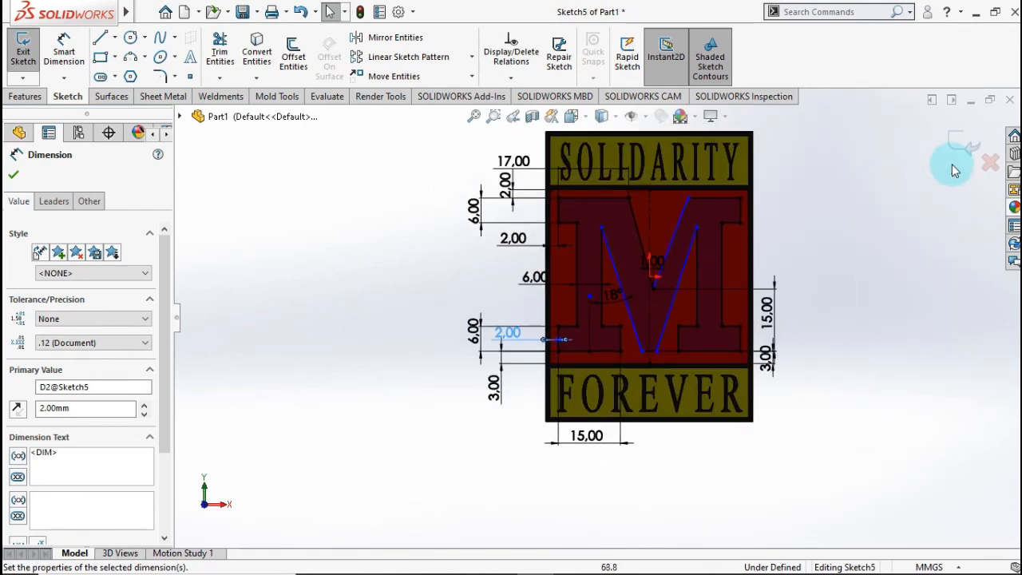
{"action": "left_click", "coordinate": [959, 147]}
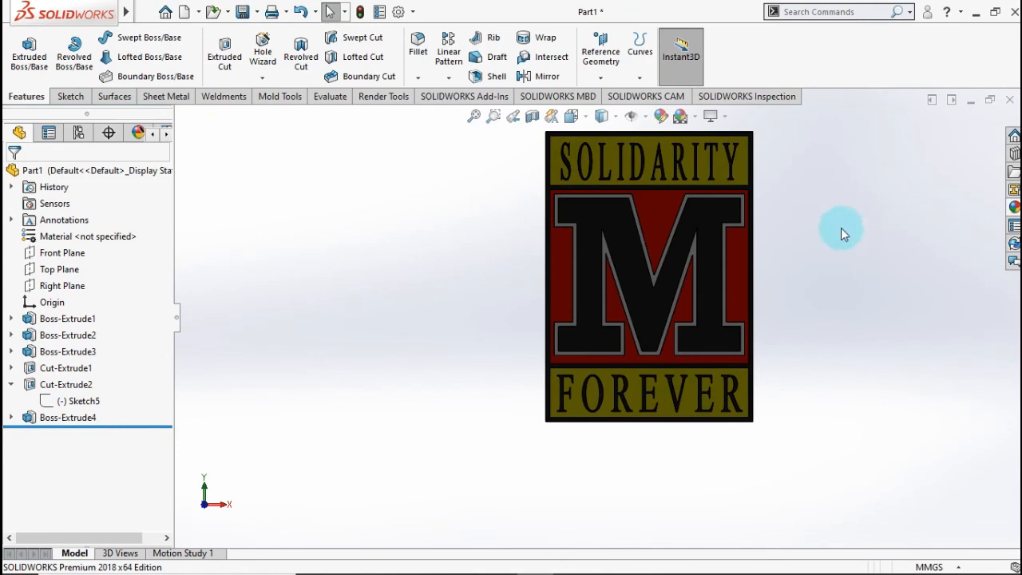
{"action": "middle_click_drag", "start_coordinate": [820, 254], "coordinate": [781, 294]}
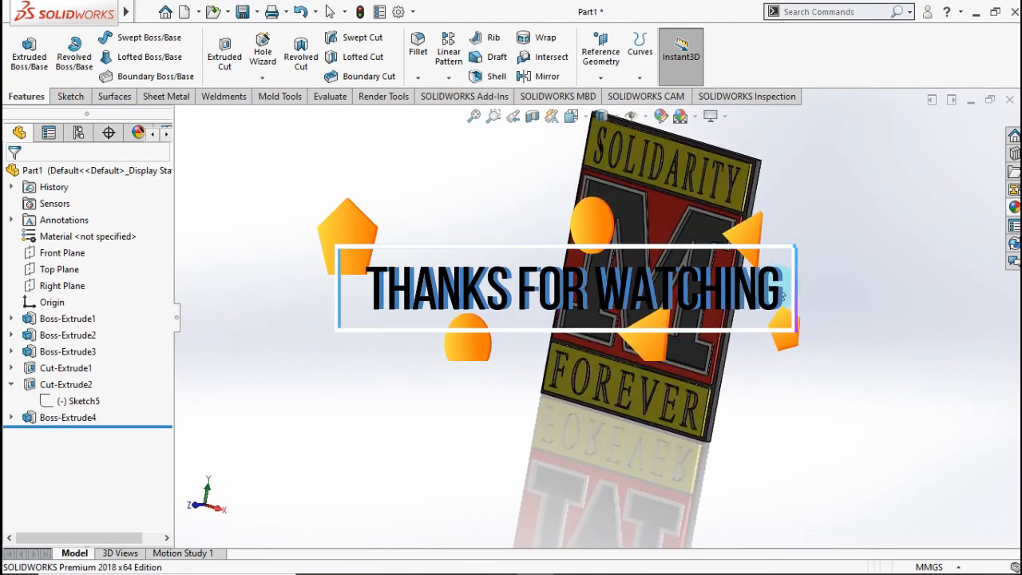